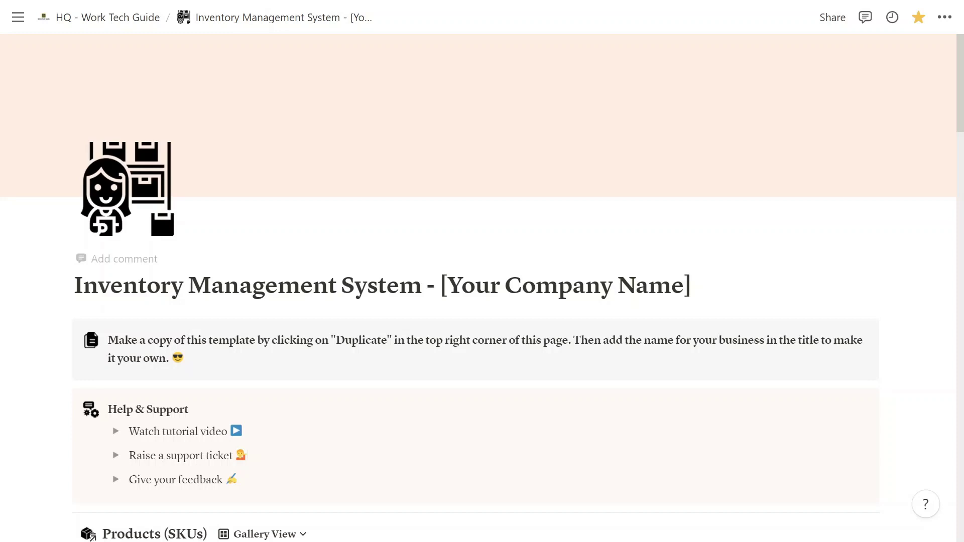
Select the '[Your Company Name]' placeholder in the Inventory Management System page title
scroll(483, 301, down, 2)
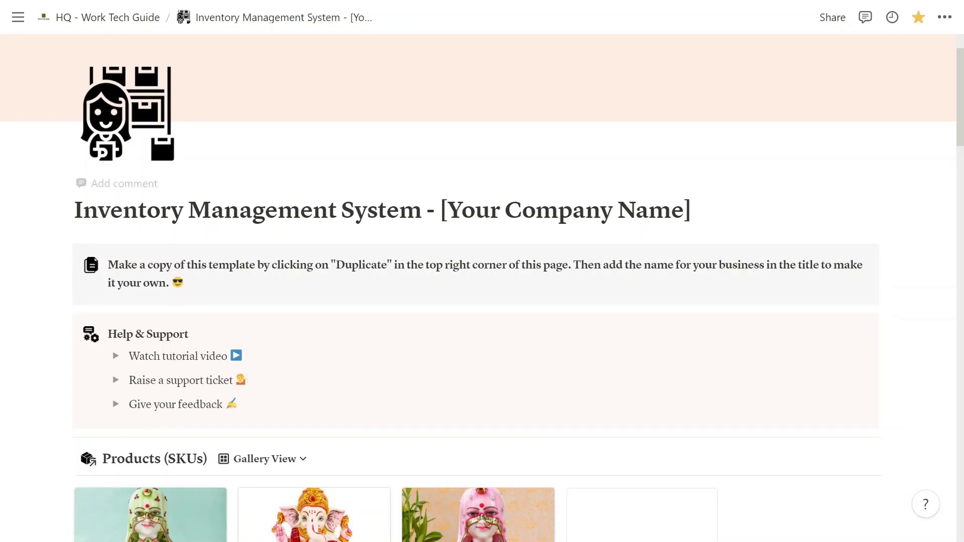
drag(692, 210, 448, 210)
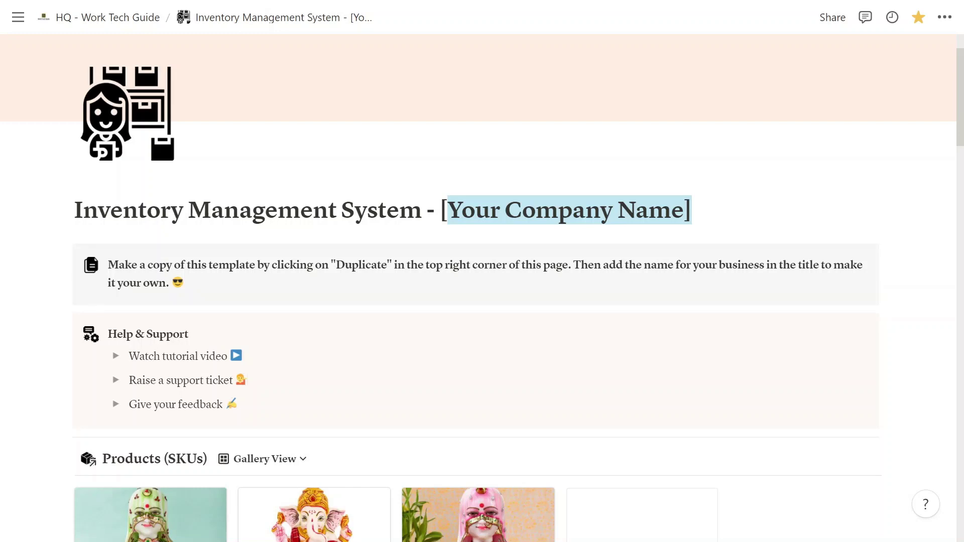
Replace the title placeholder with 'TMW Handicrafts'
scroll(482, 272, down, 2)
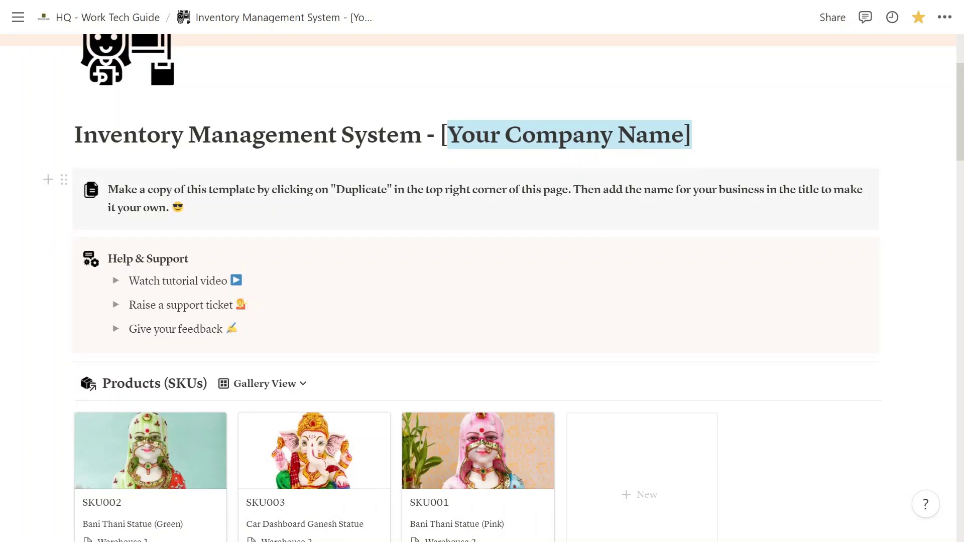
click(692, 134)
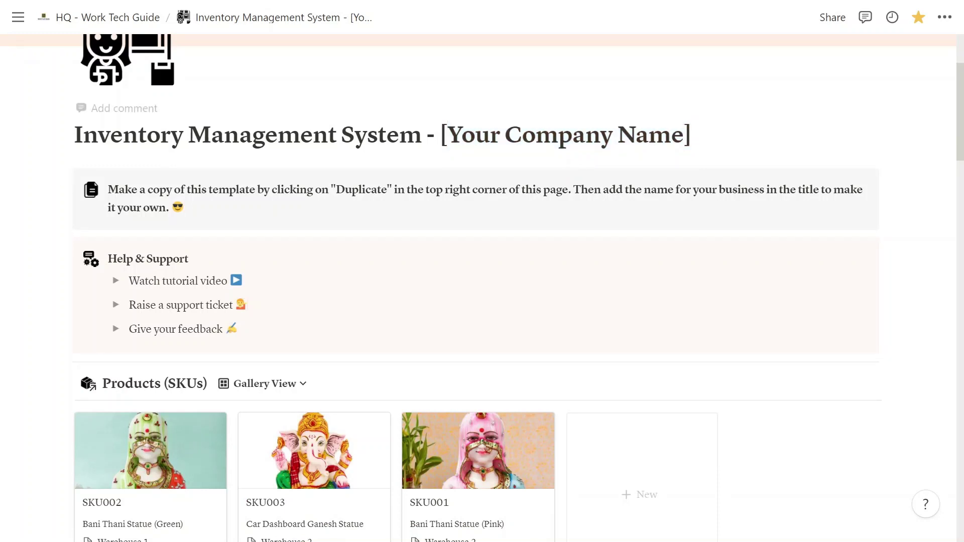
key(BackSpace)
key(BackSpace)
key(BackSpace)
key(BackSpace)
key(BackSpace)
key(BackSpace)
key(BackSpace)
key(BackSpace)
key(BackSpace)
key(BackSpace)
key(BackSpace)
key(BackSpace)
key(BackSpace)
key(BackSpace)
key(BackSpace)
key(BackSpace)
key(BackSpace)
key(BackSpace)
key(BackSpace)
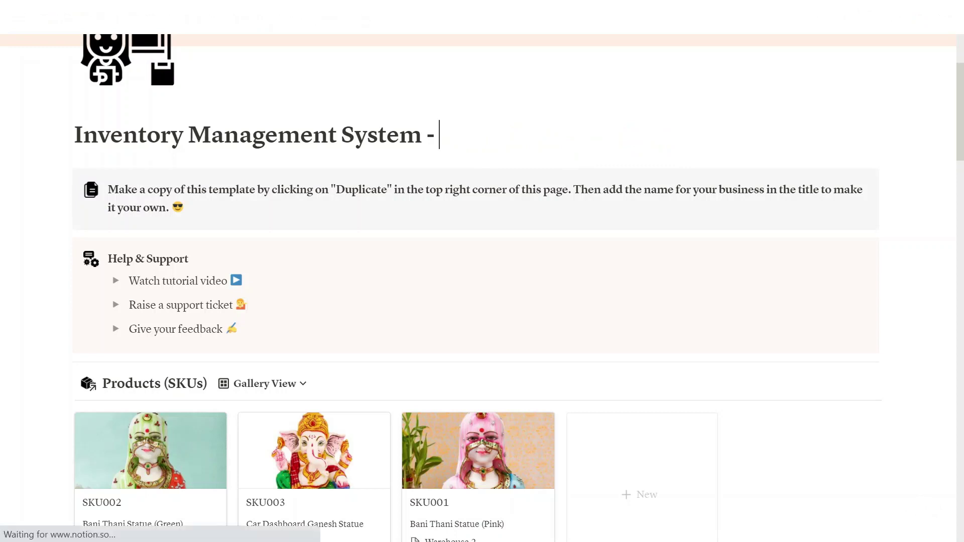
text(TMW Han)
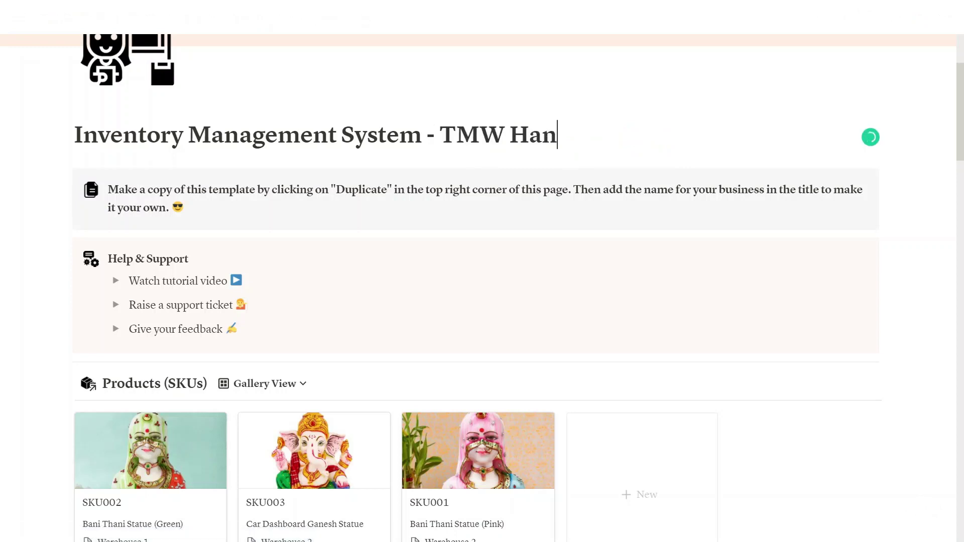
text(dicrafts)
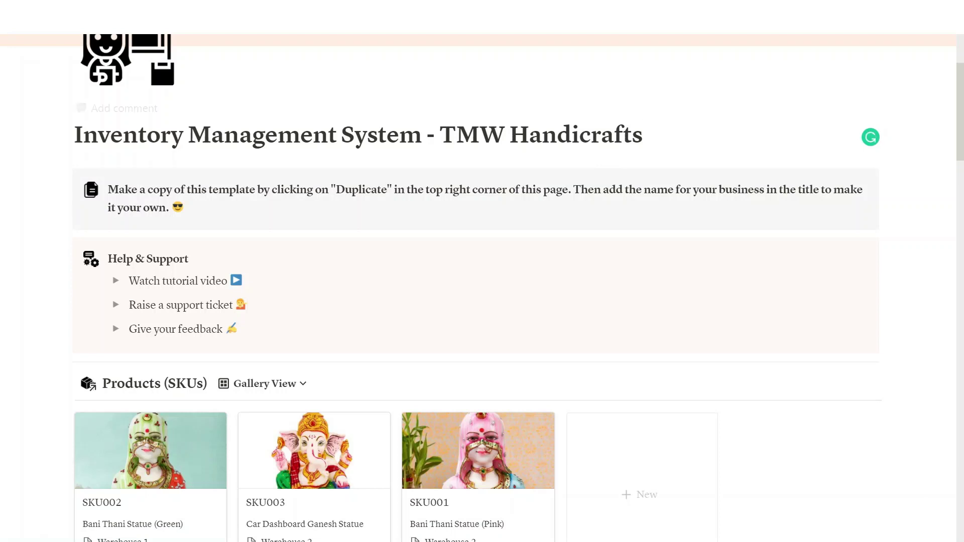
scroll(477, 271, down, 2)
scroll(477, 271, down, 2)
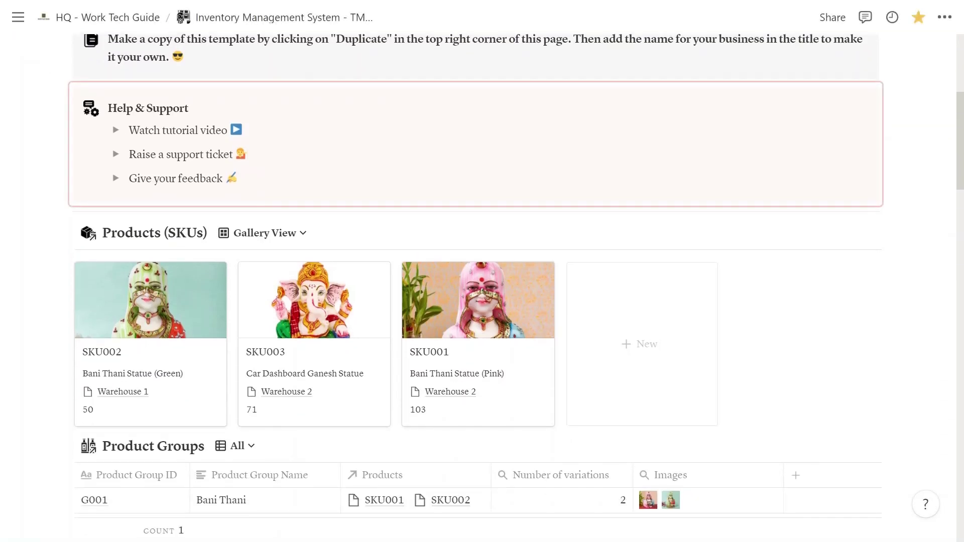
scroll(672, 161, down, 3)
scroll(672, 161, up, 5)
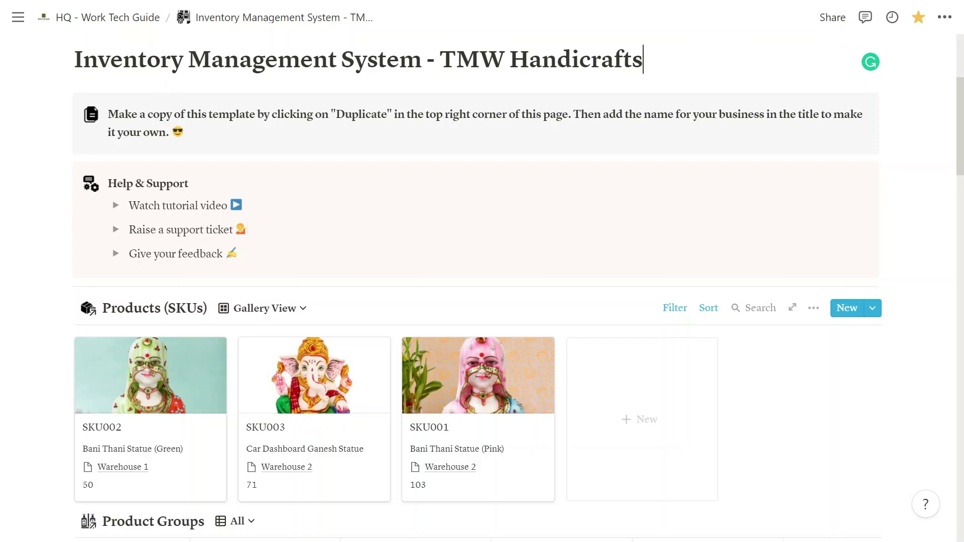
scroll(482, 286, up, 3)
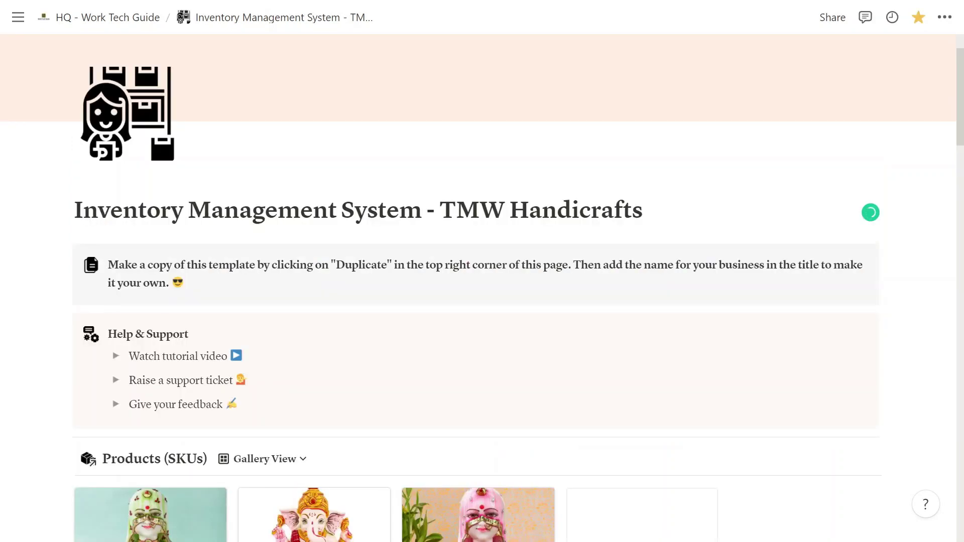
scroll(339, 233, down, 3)
scroll(339, 233, down, 3)
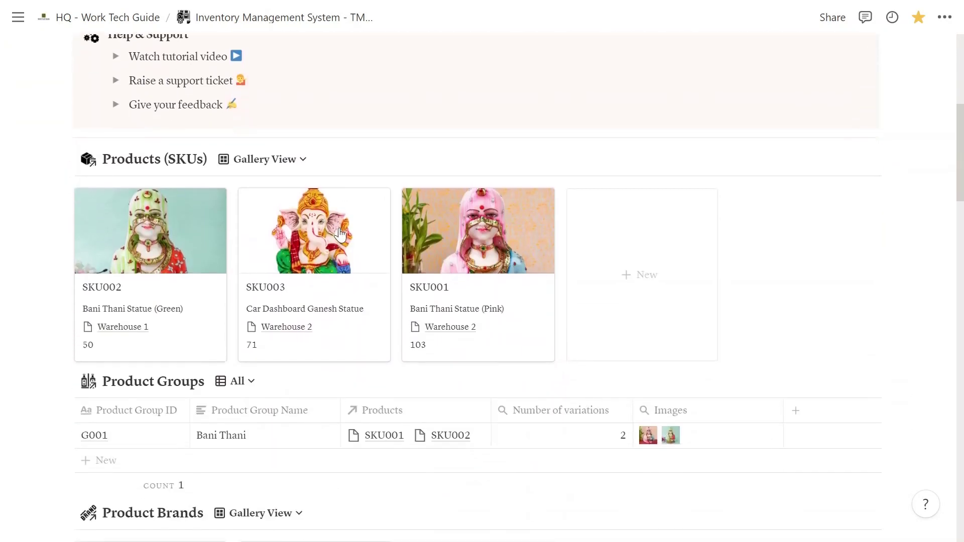
scroll(339, 234, down, 2)
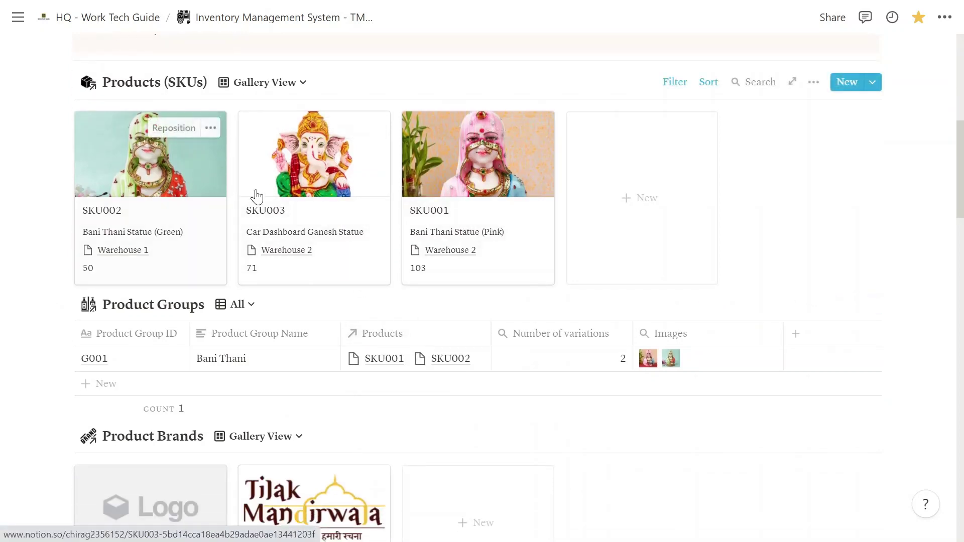
scroll(257, 196, down, 3)
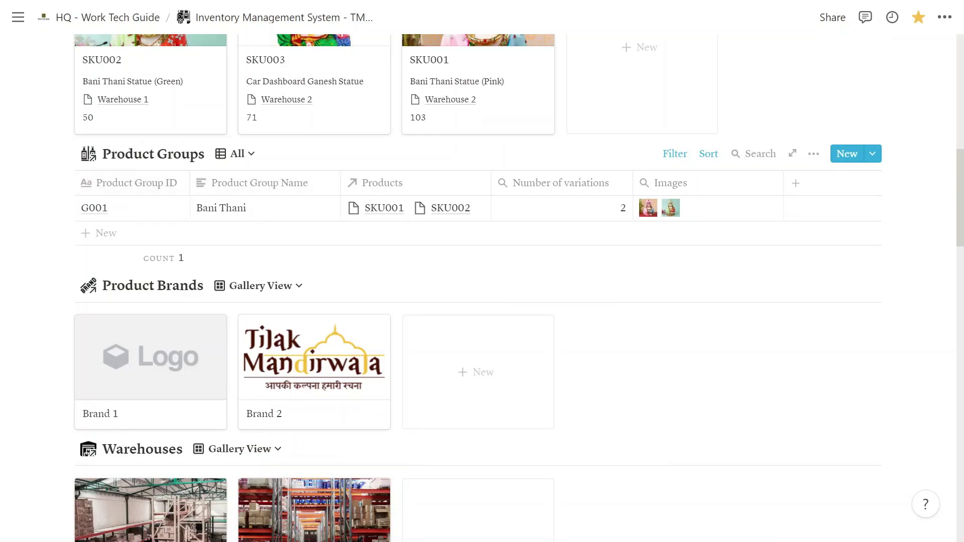
scroll(181, 301, down, 2)
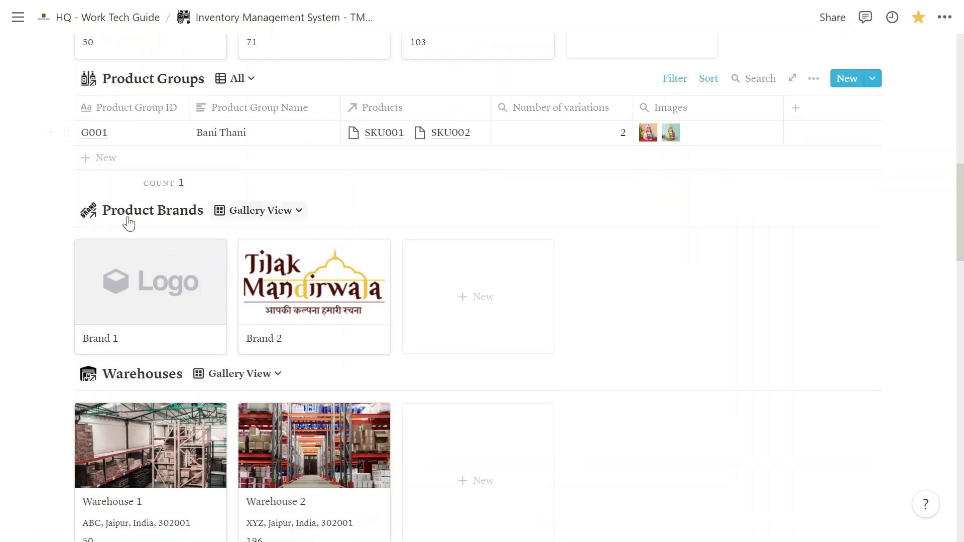
scroll(482, 292, down, 2)
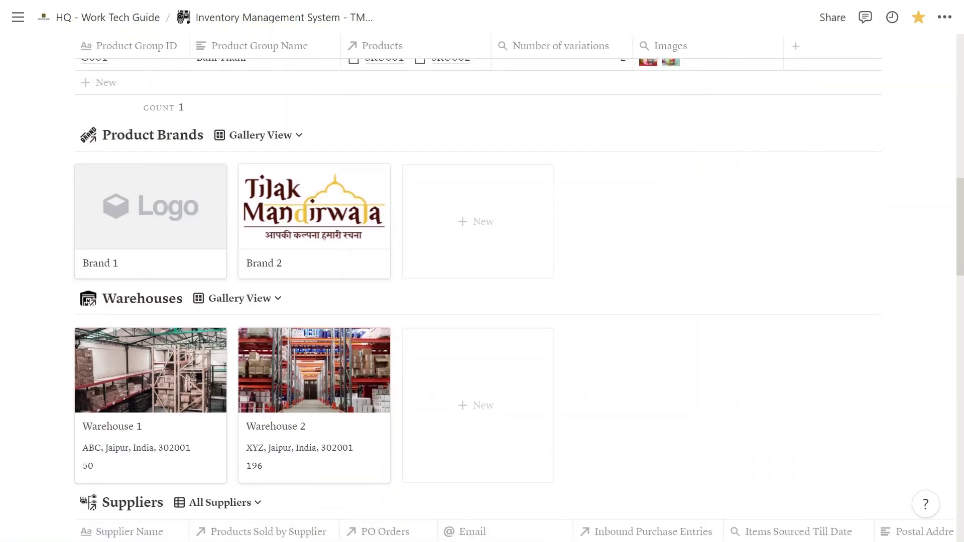
scroll(482, 291, down, 5)
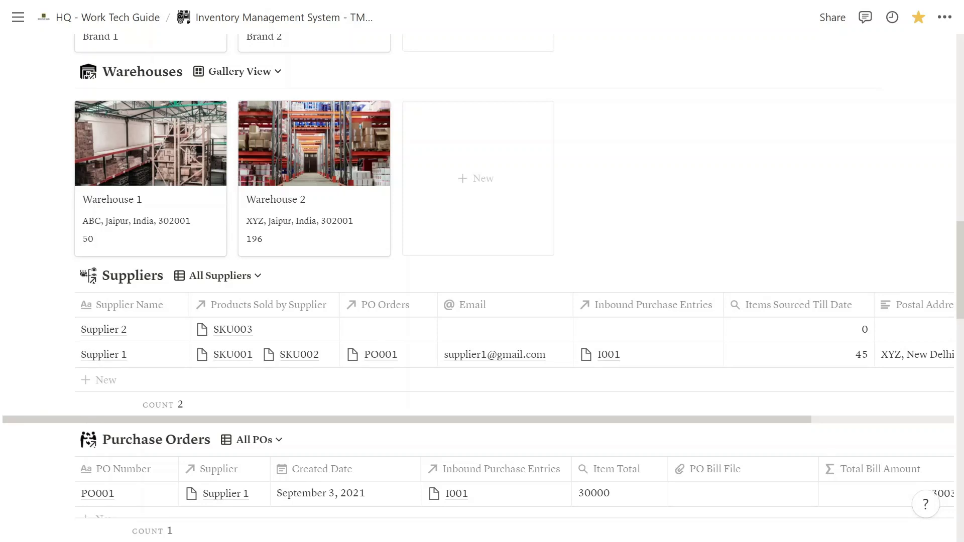
scroll(482, 291, down, 3)
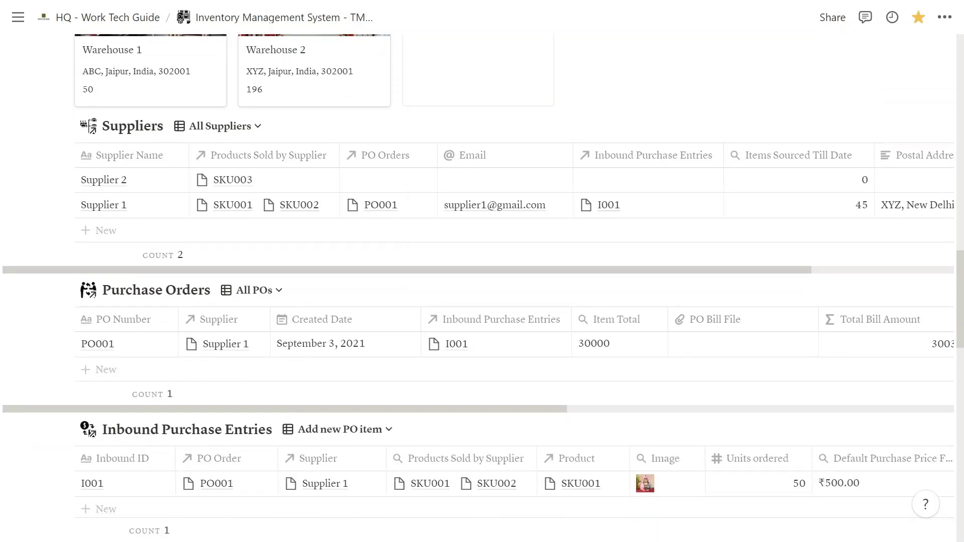
scroll(482, 287, down, 5)
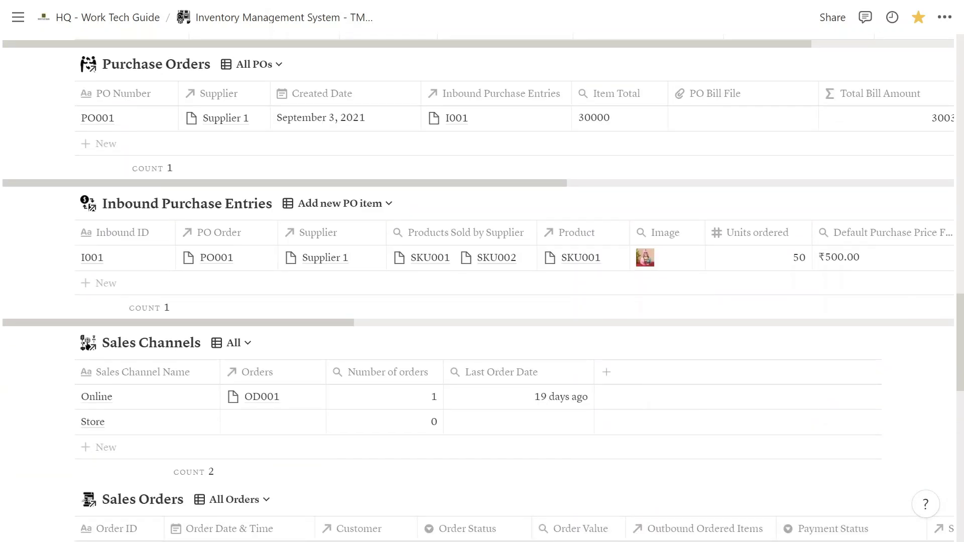
scroll(482, 272, down, 3)
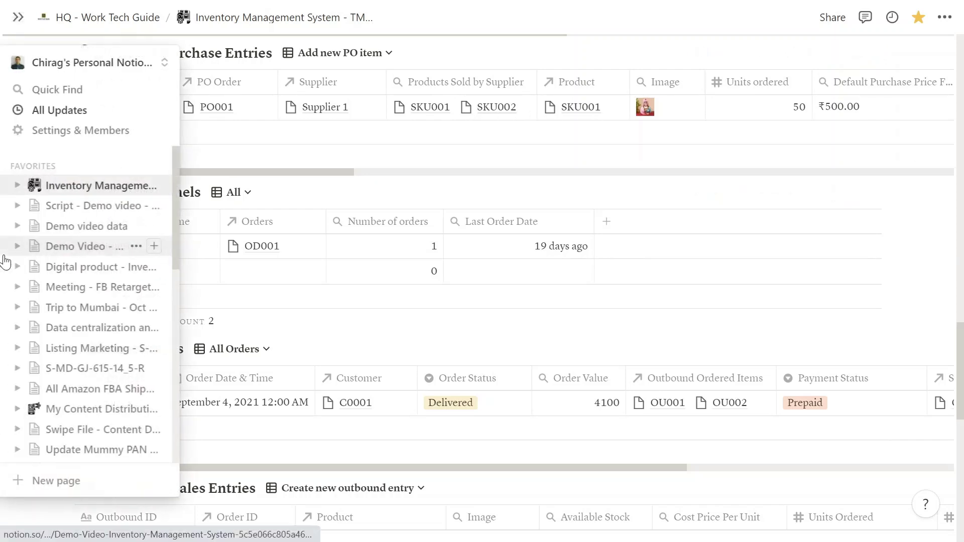
scroll(143, 221, down, 2)
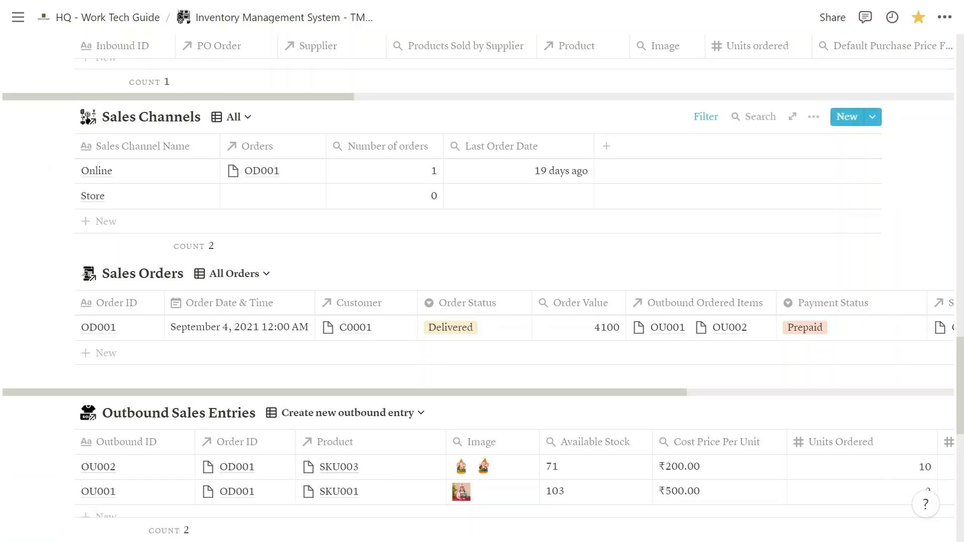
scroll(108, 210, down, 2)
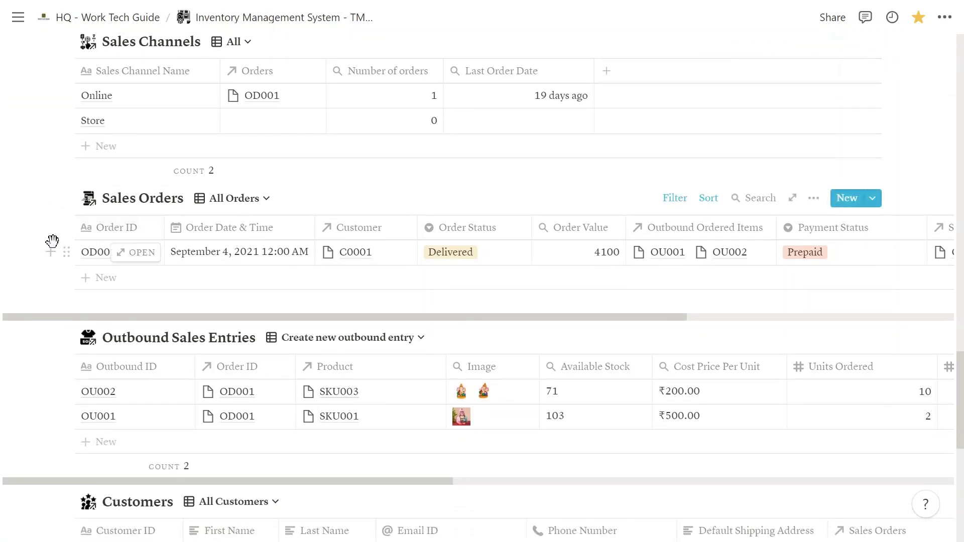
scroll(50, 241, down, 4)
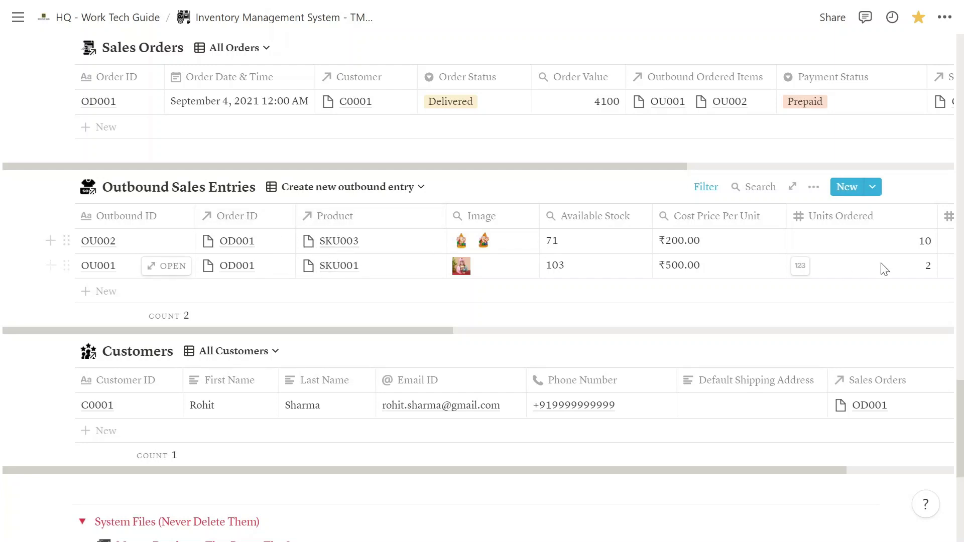
scroll(553, 276, down, 3)
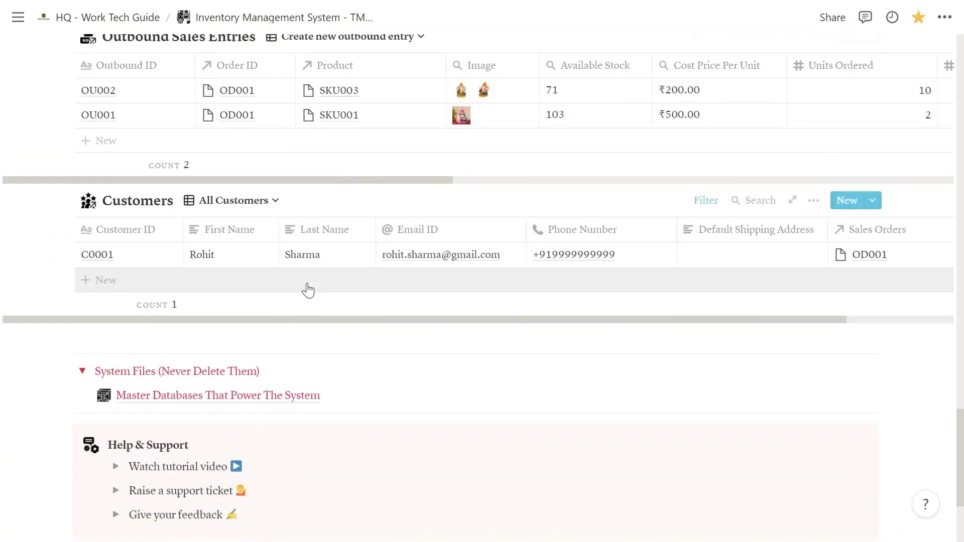
scroll(306, 287, up, 2)
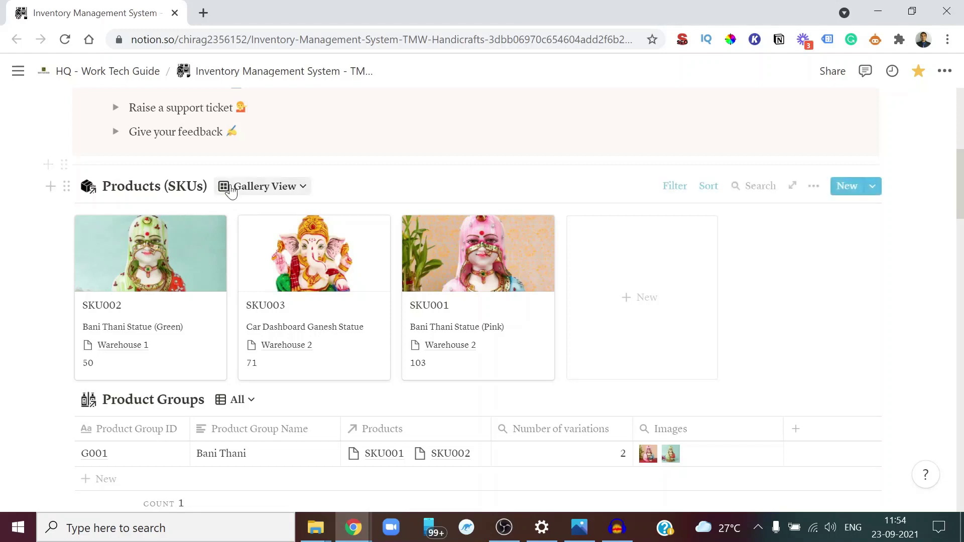
Switch Products (SKUs) to the Add a product table view and add a new entry SKU004
click(289, 195)
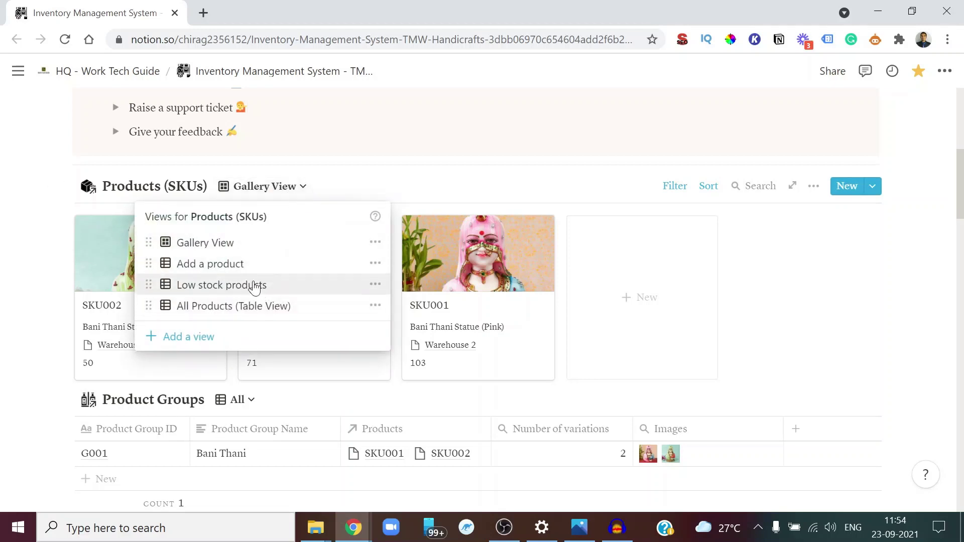
click(242, 266)
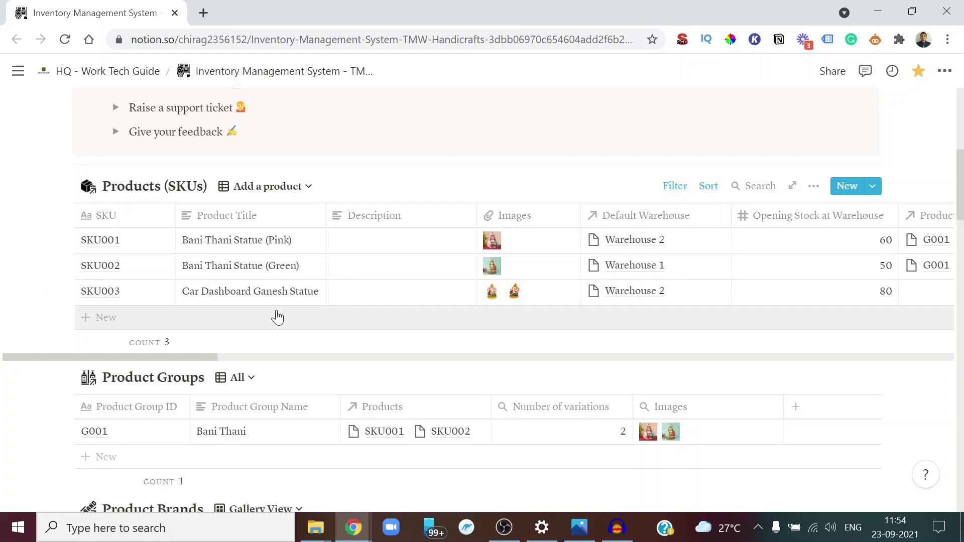
mouse_move(214, 341)
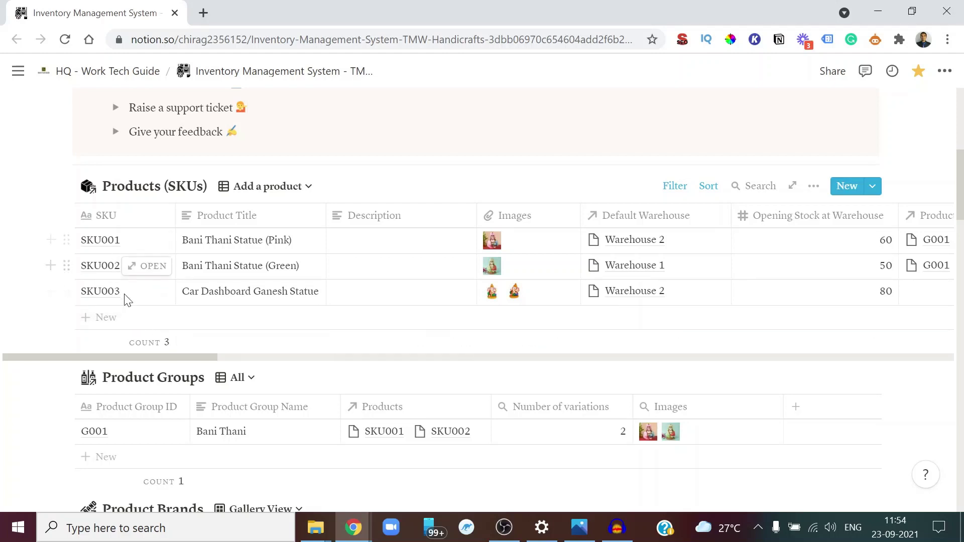
click(127, 318)
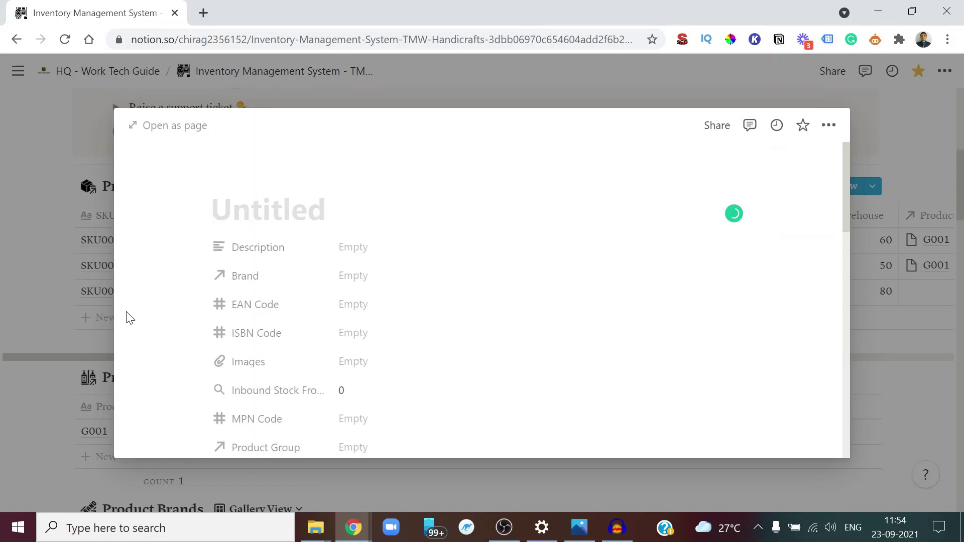
text(SKU004)
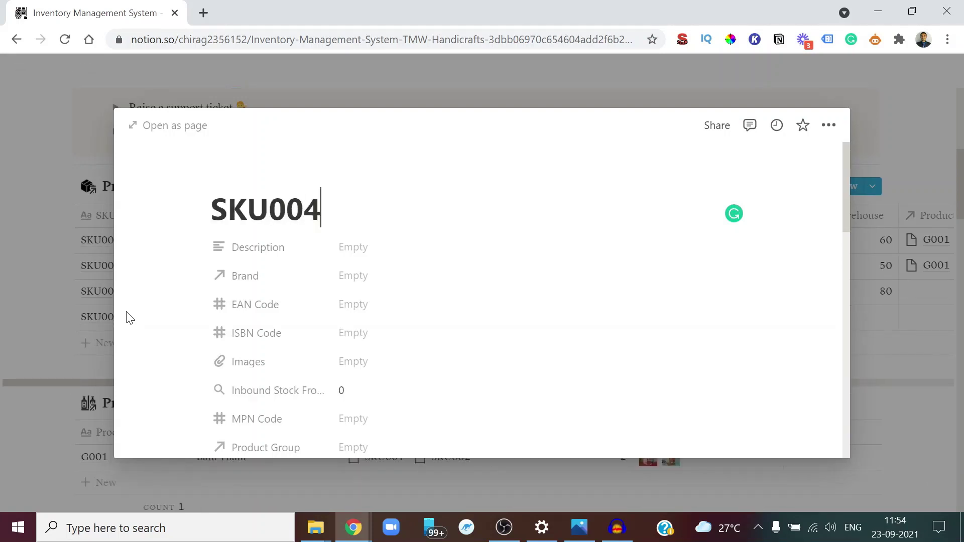
key(Escape)
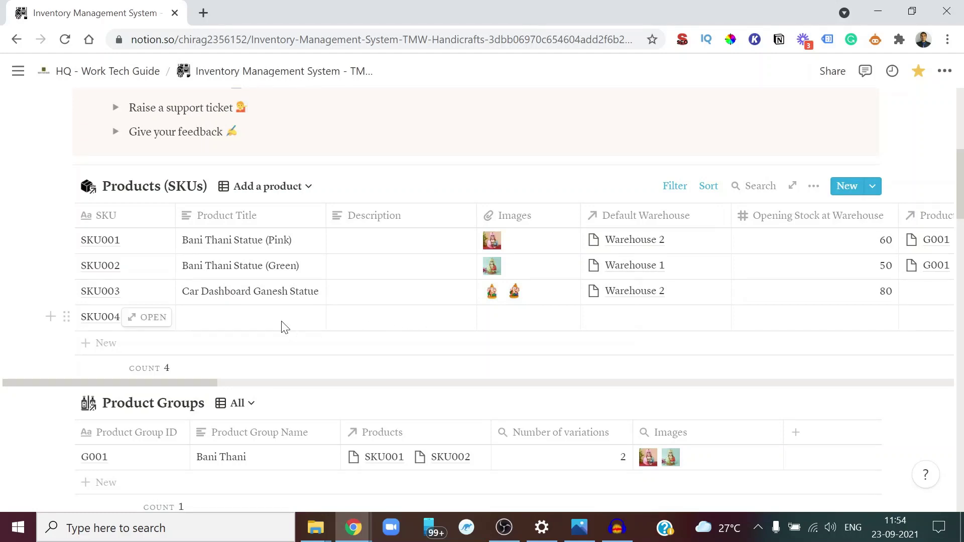
Copy 'Marble buddha statue' from the demo data into SKU004's Product Title
key(alt+Tab)
key(Tab)
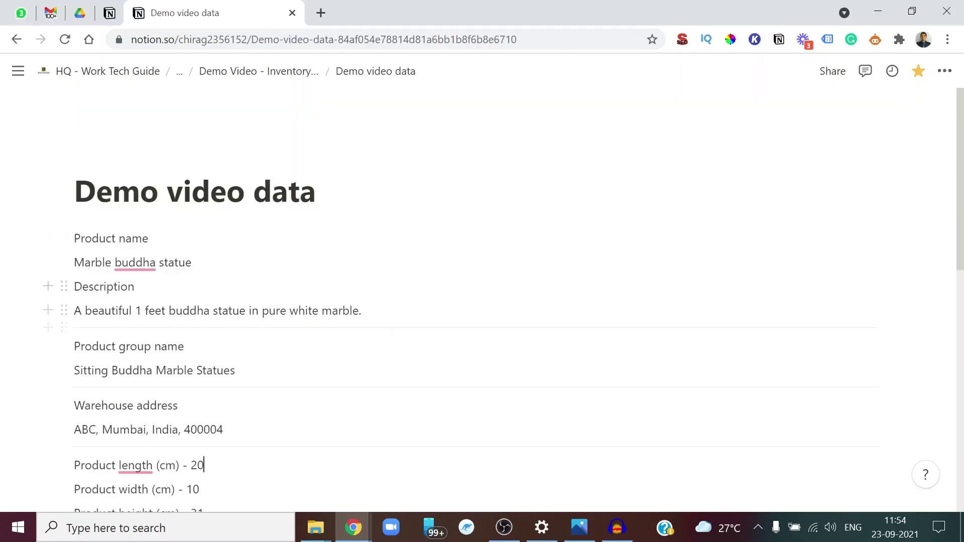
double_click(142, 263)
key(alt+Tab)
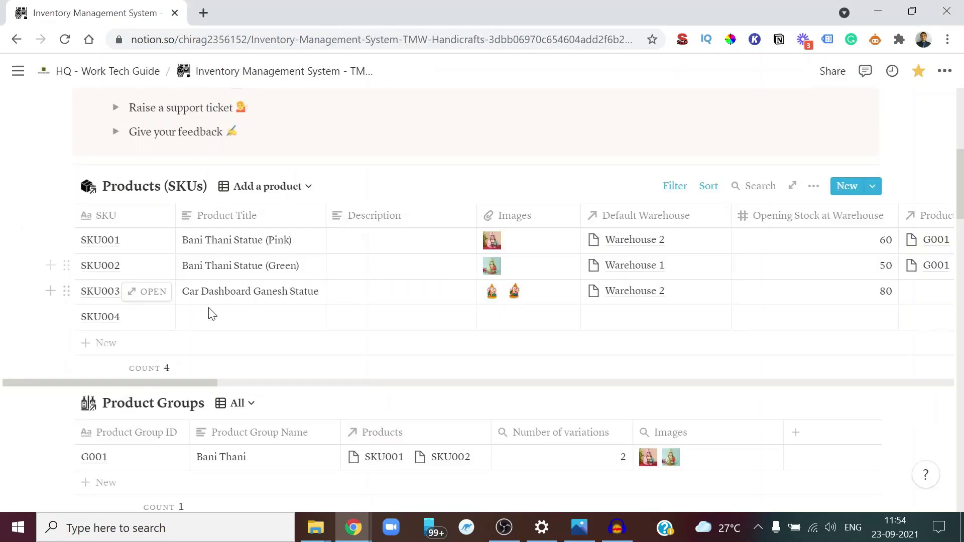
click(221, 327)
text(Marble buddha statue)
key(Return)
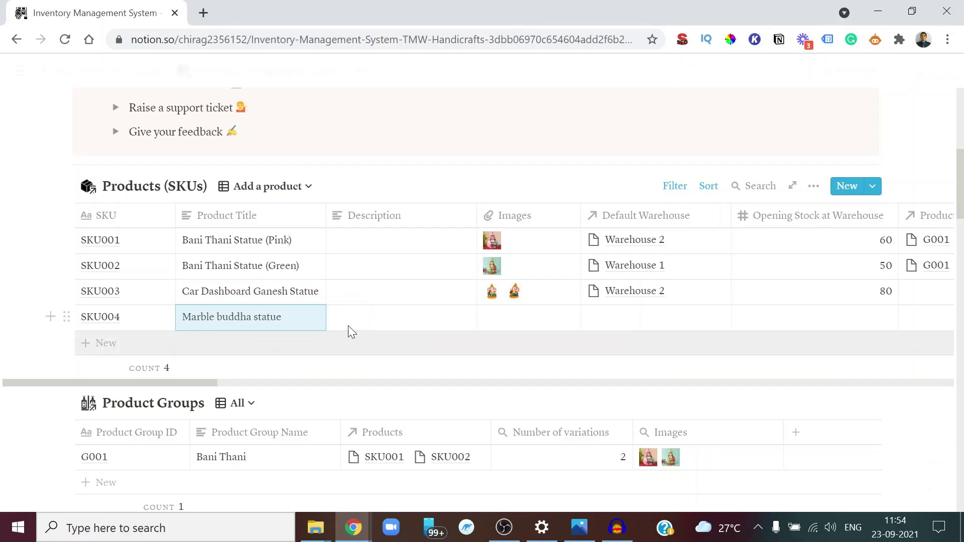
Paste the pure-white-marble statue description from the demo data into SKU004's Description
key(alt+Tab)
triple_click(304, 311)
key(ctrl+c)
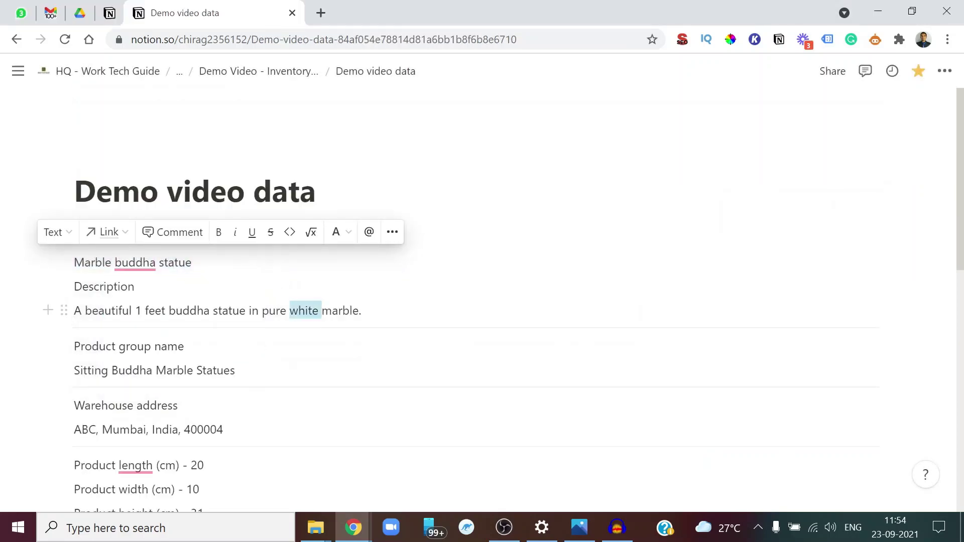
key(alt+Tab)
click(394, 327)
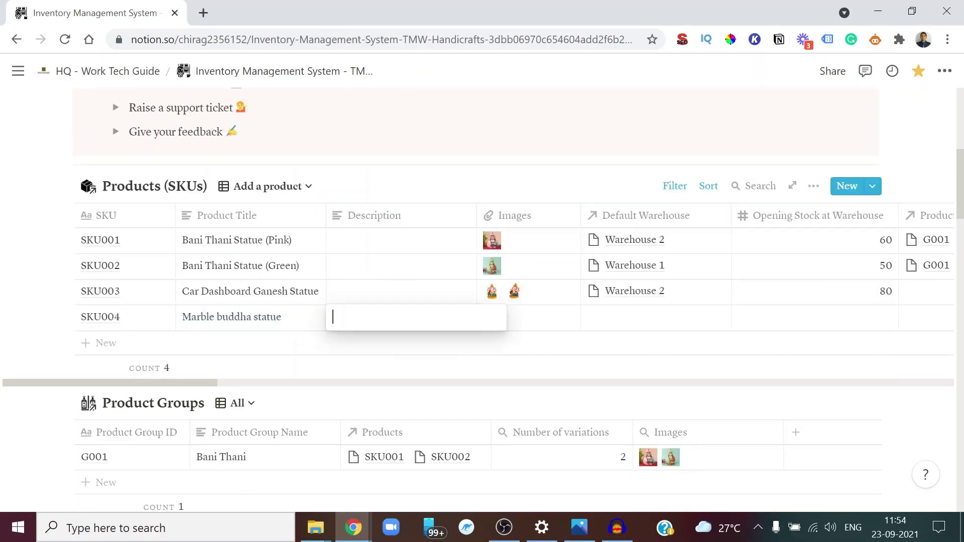
key(ctrl+v)
key(Return)
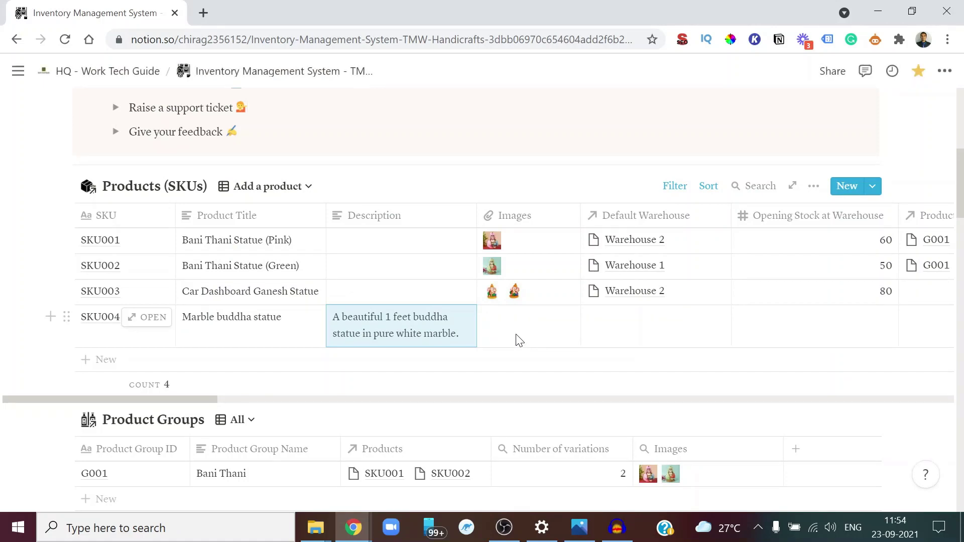
click(514, 333)
click(533, 380)
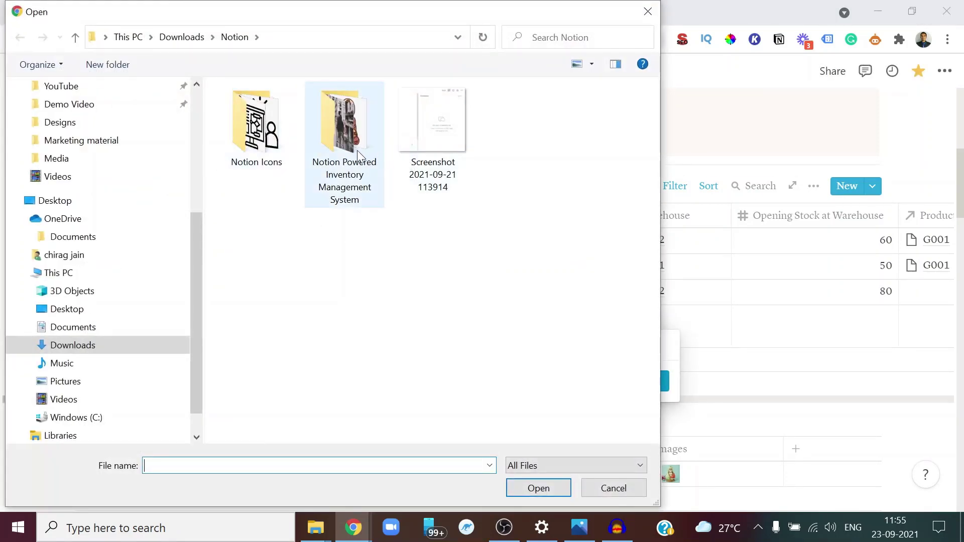
Upload a photo from the White Marble Buddha Statue folder to SKU004's Images
double_click(346, 141)
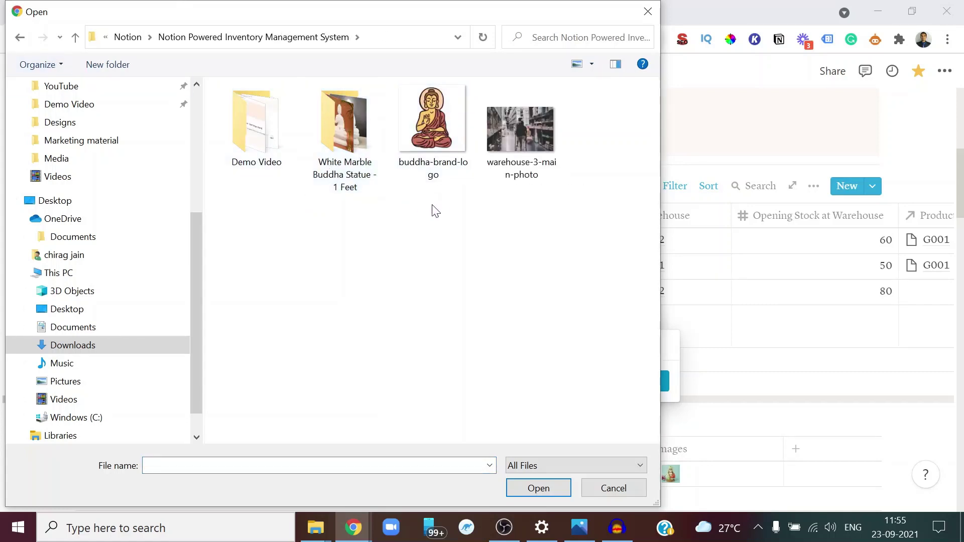
double_click(370, 184)
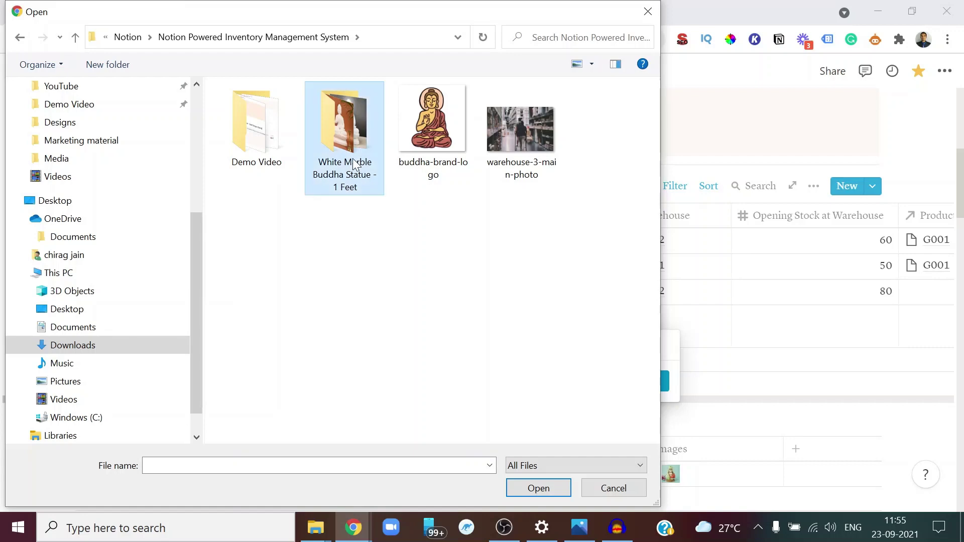
double_click(251, 136)
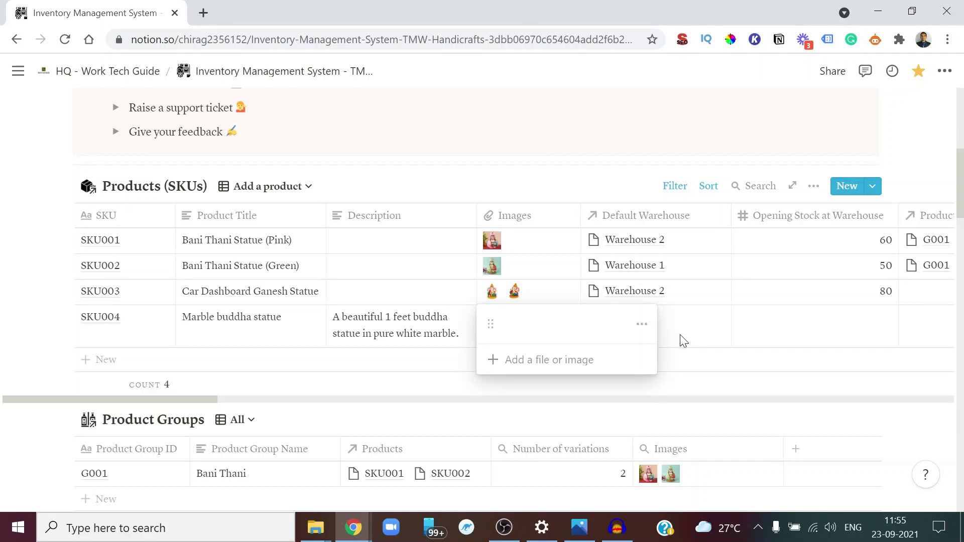
key(Escape)
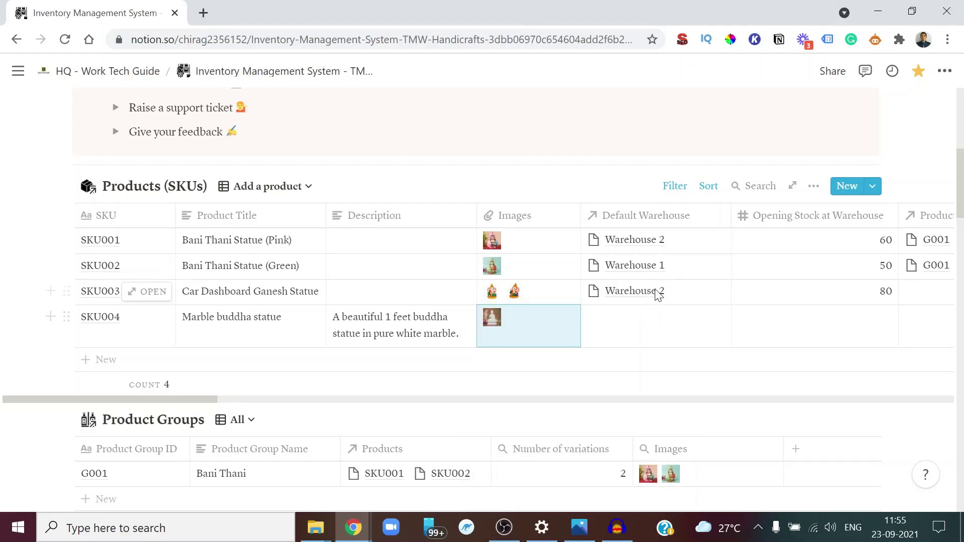
Link SKU004's Default Warehouse to a newly created Warehouse 3 page
click(646, 332)
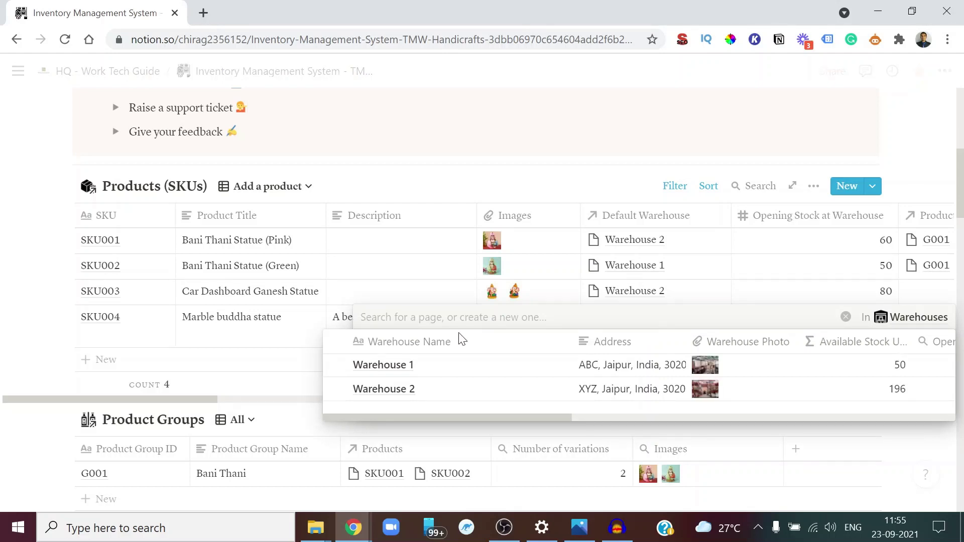
text(Wareho)
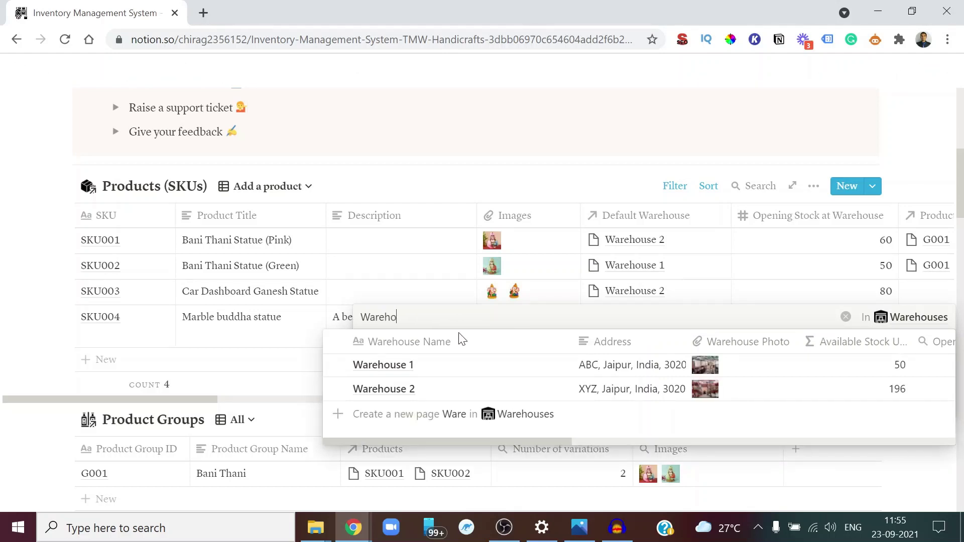
text(use 3)
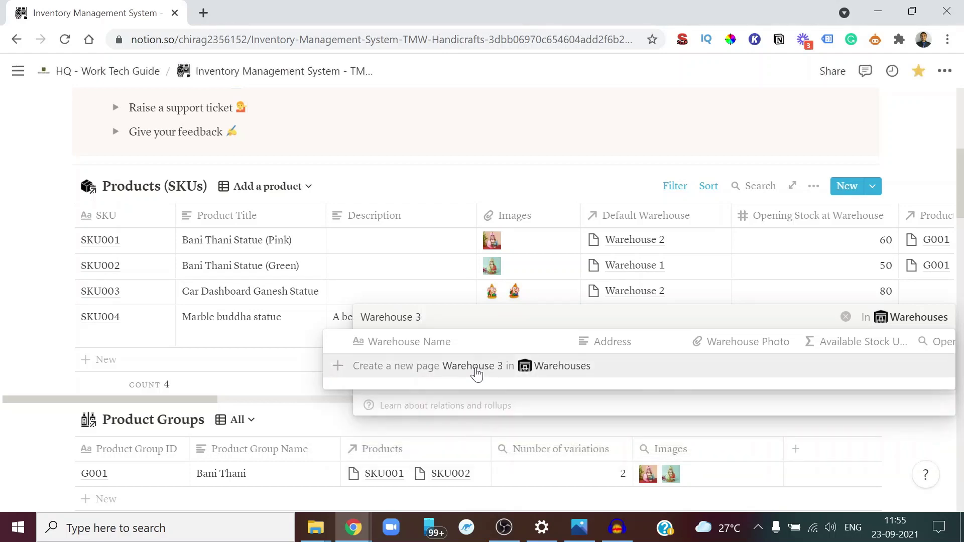
click(476, 370)
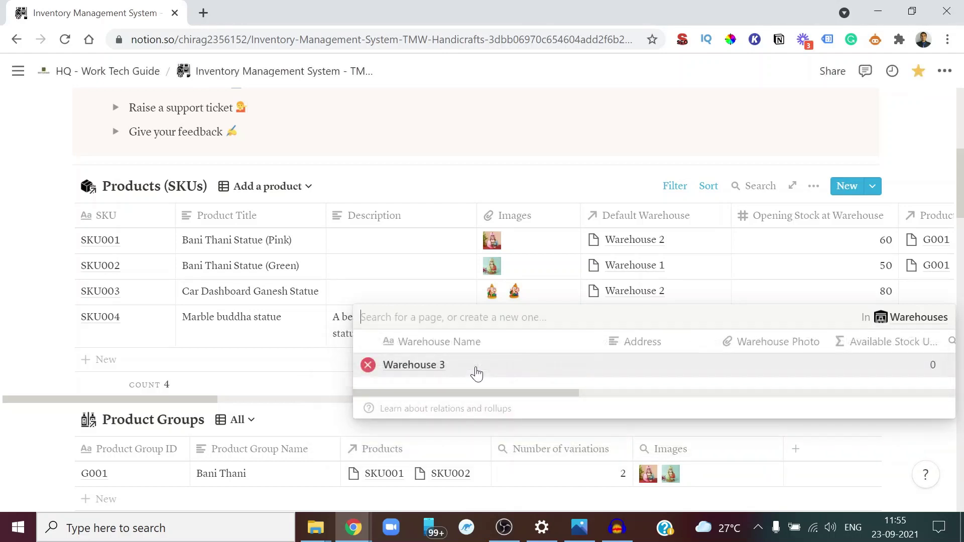
click(438, 372)
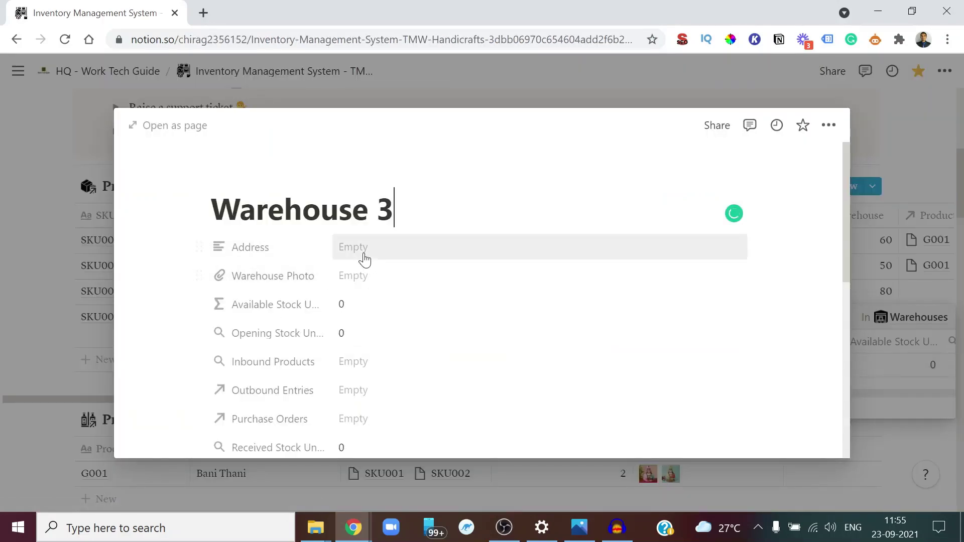
Copy the warehouse address from the demo data into Warehouse 3's Address
key(alt+Tab)
click(235, 370)
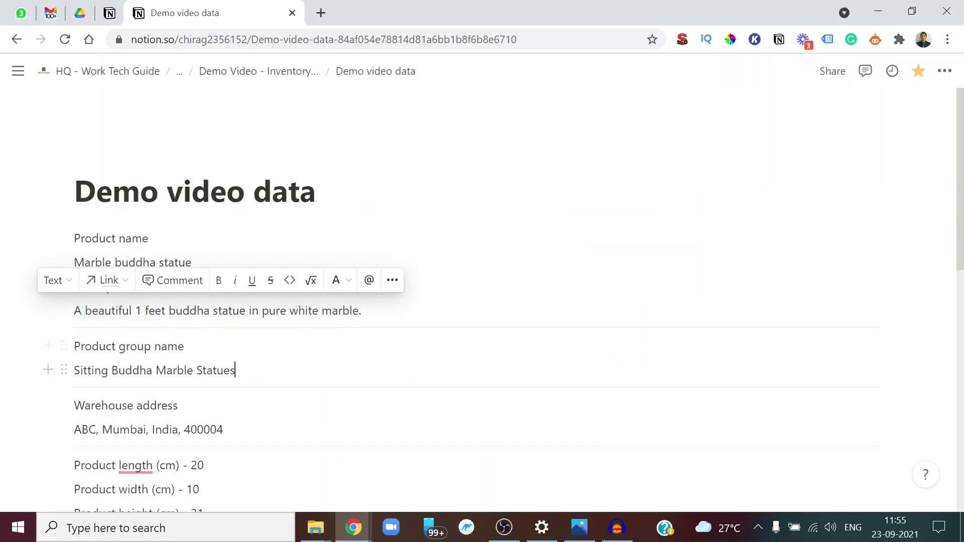
drag(223, 430, 74, 430)
key(ctrl+c)
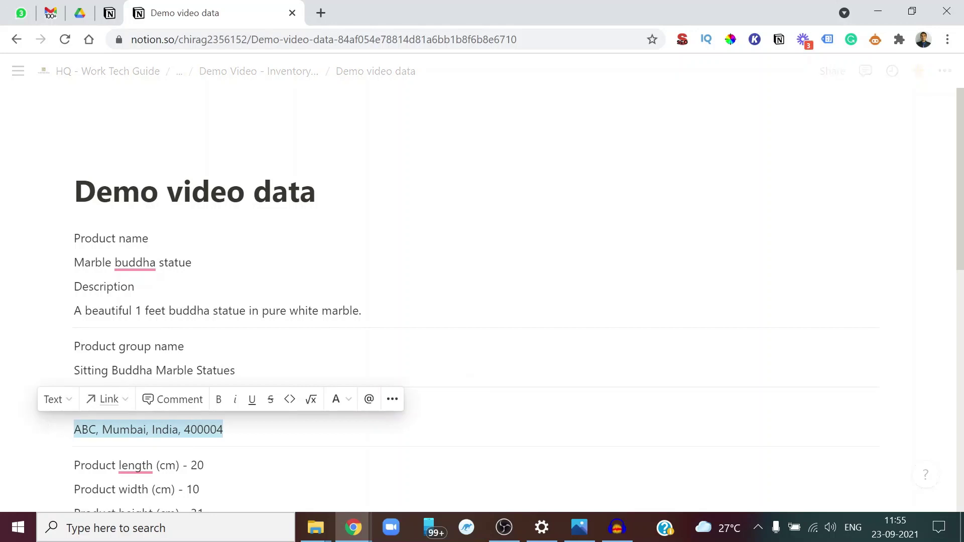
key(alt+Tab)
click(400, 244)
key(ctrl+v)
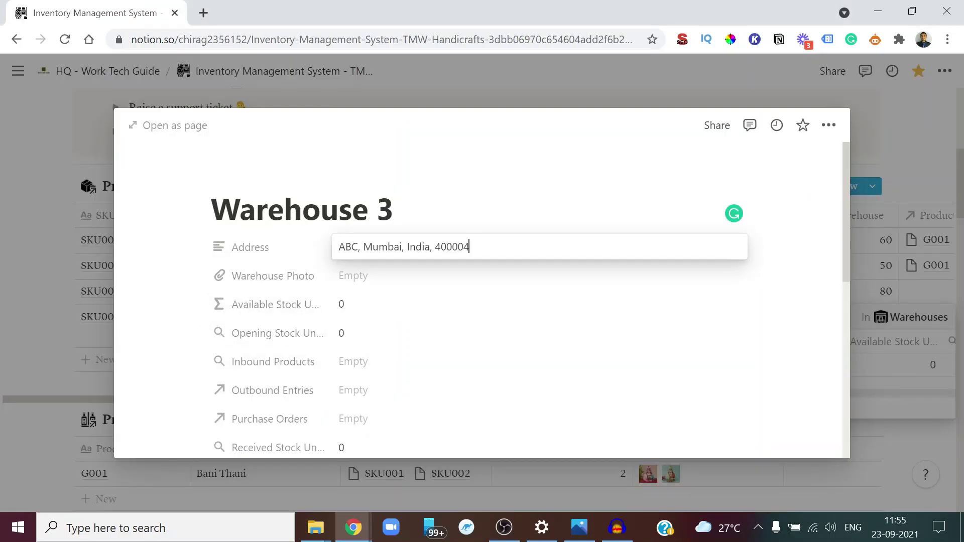
key(Escape)
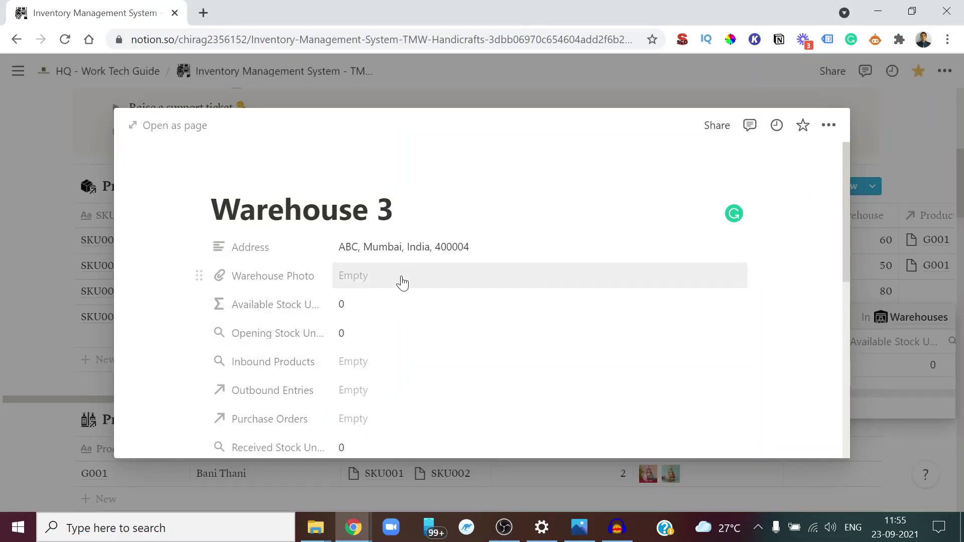
Upload warehouse-3-main-photo as Warehouse 3's Warehouse Photo
click(402, 281)
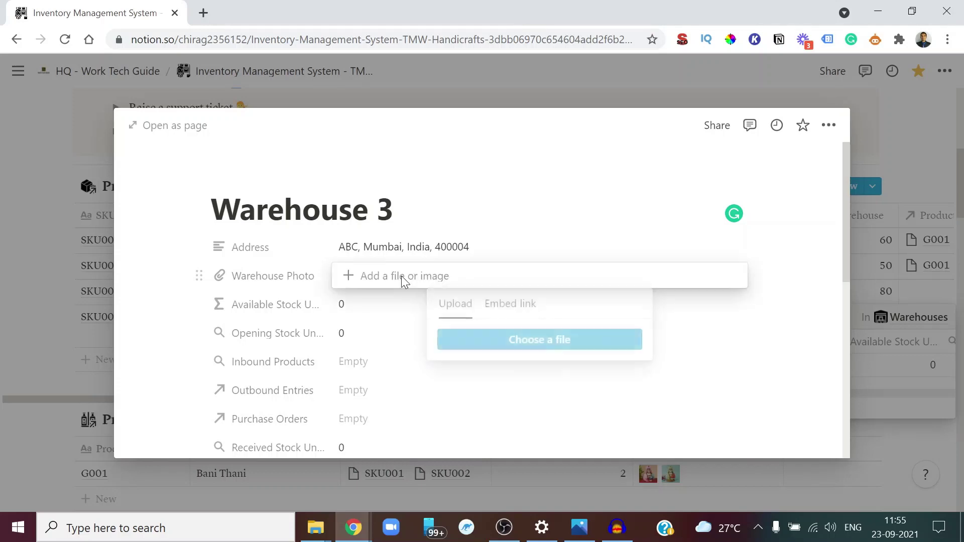
click(482, 347)
click(241, 37)
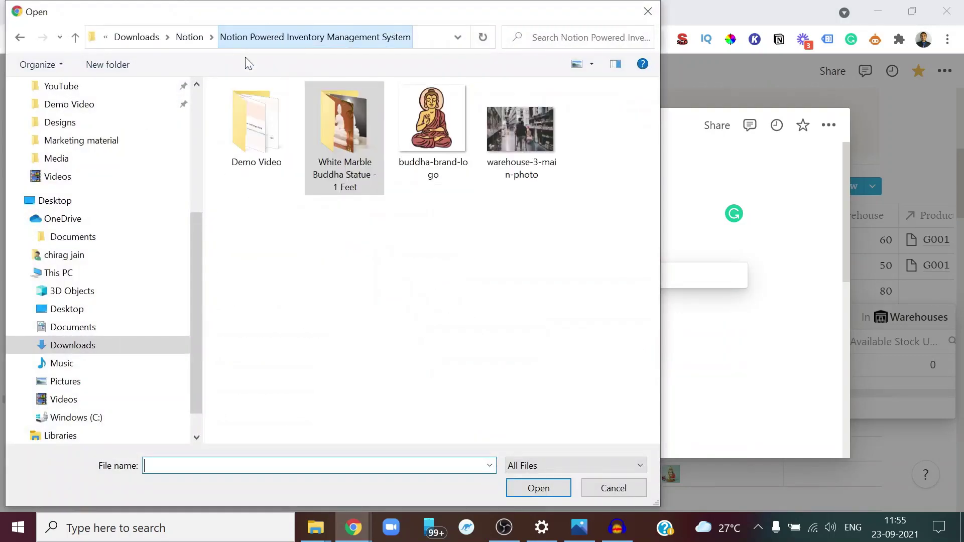
double_click(510, 161)
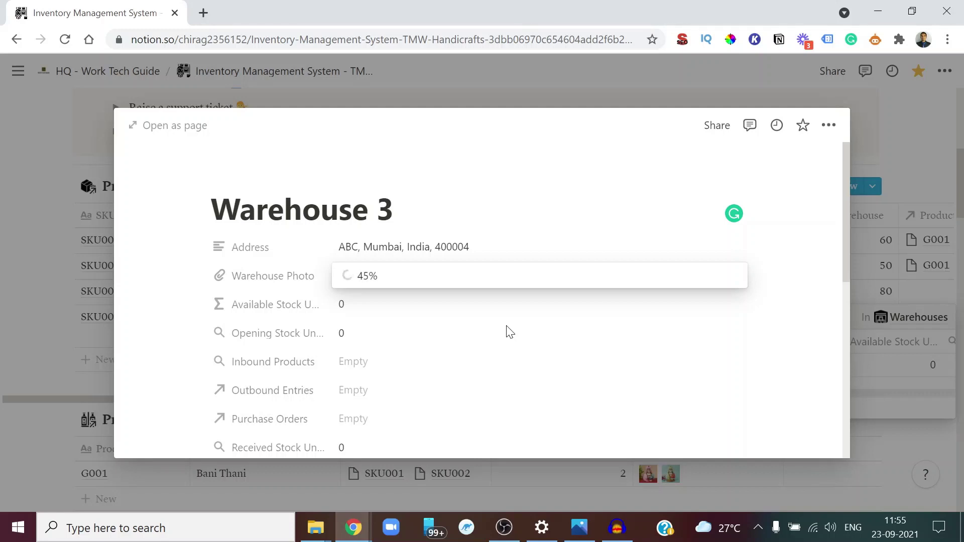
key(Escape)
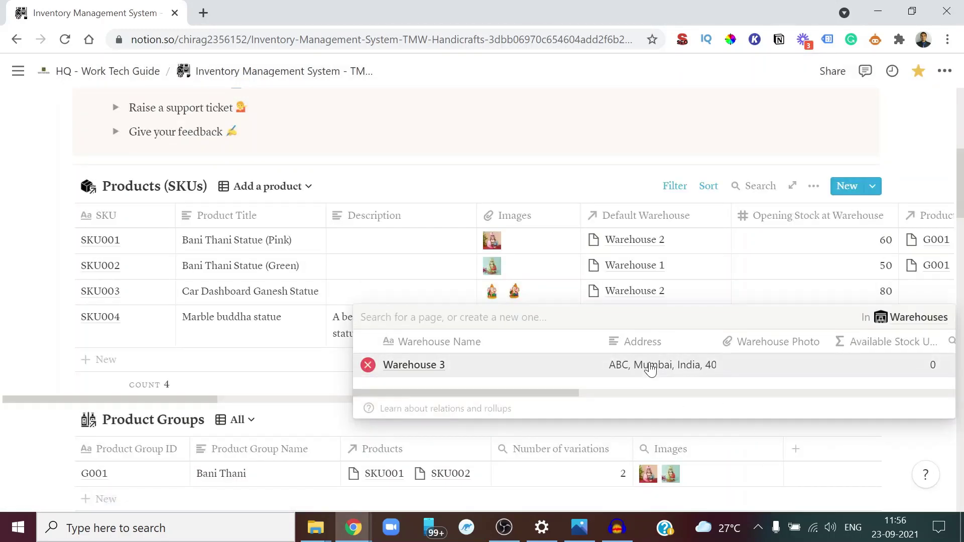
Set the statue's Opening Stock at Warehouse to 20
key(Escape)
scroll(762, 351, right, 5)
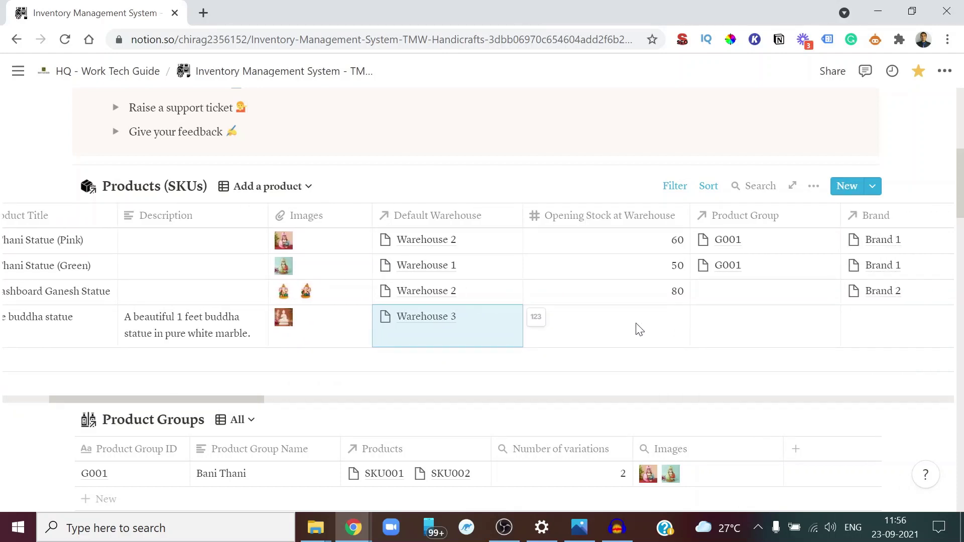
click(639, 329)
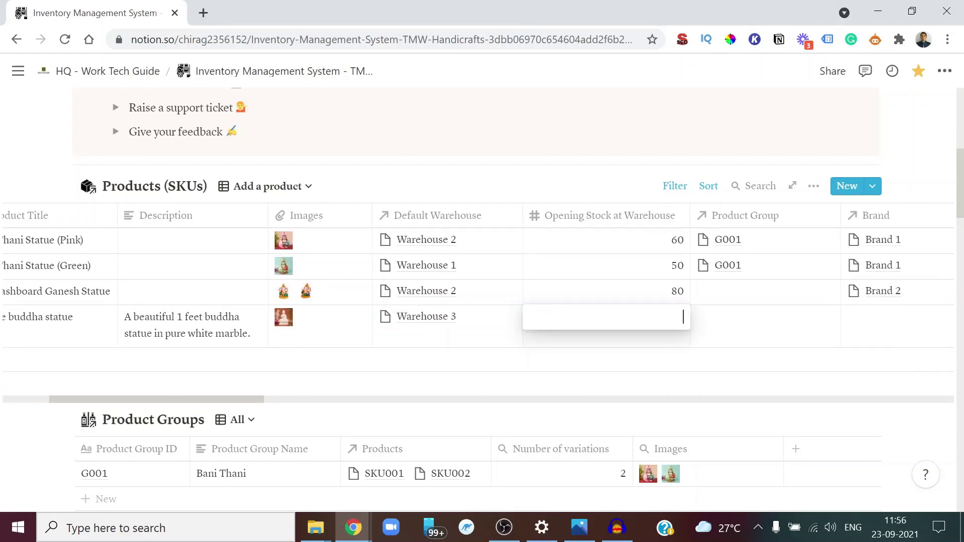
text(20)
key(Return)
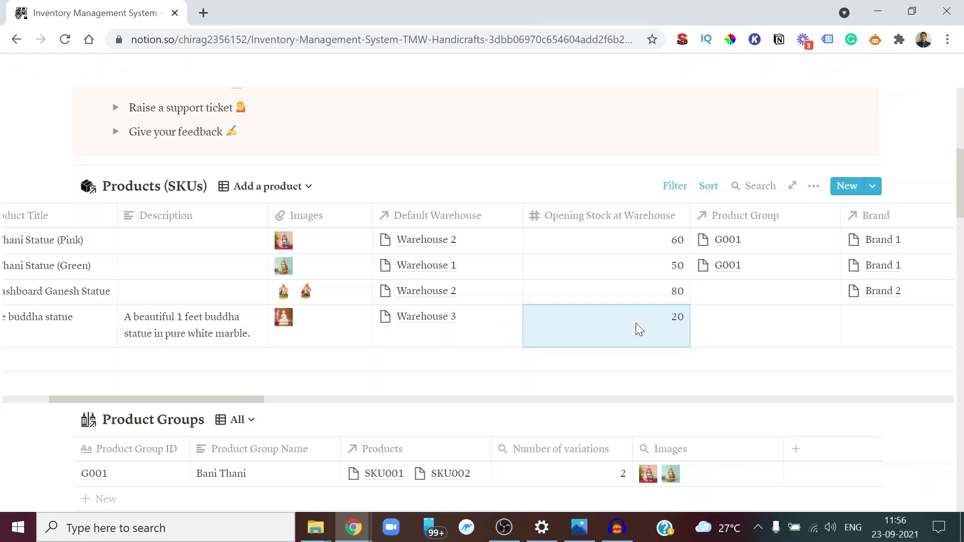
Link the statue's Product Group to a newly created BD001 page
click(756, 328)
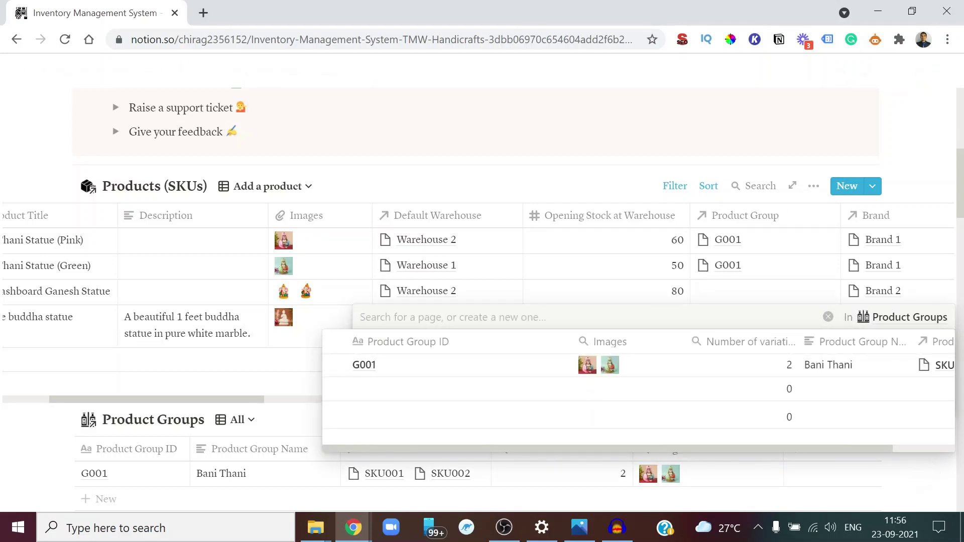
text(BD001)
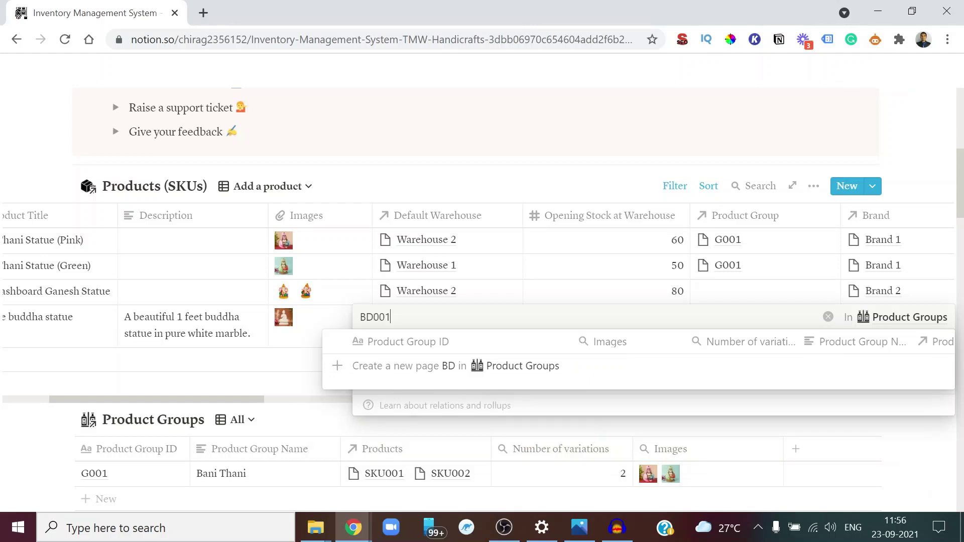
click(499, 376)
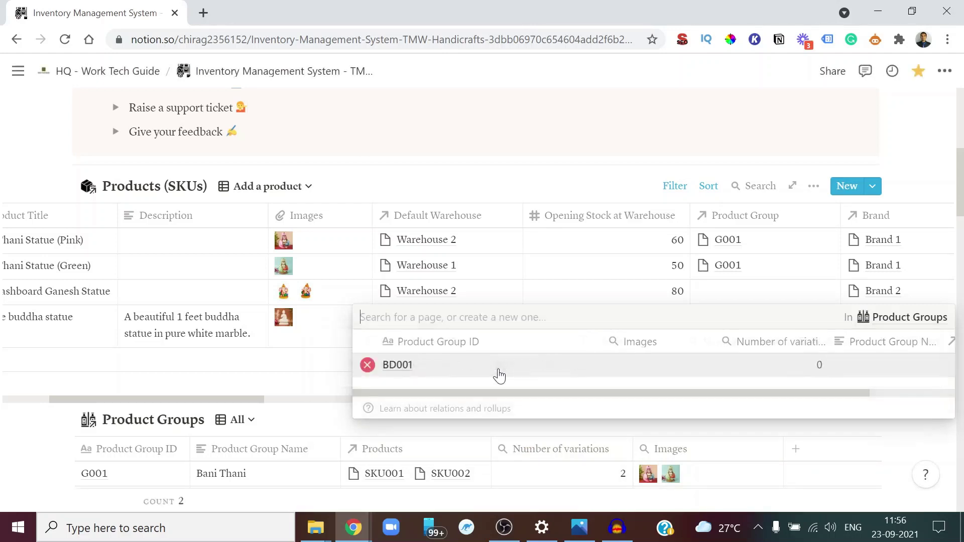
click(401, 362)
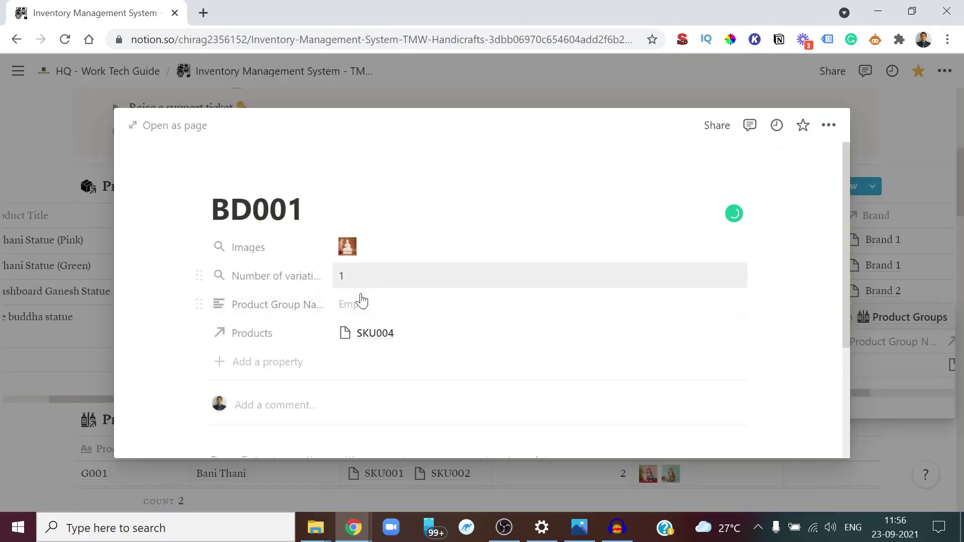
Copy 'Sitting Buddha Marble Statues' from the demo data into BD001's Product Group Name
key(alt+Tab)
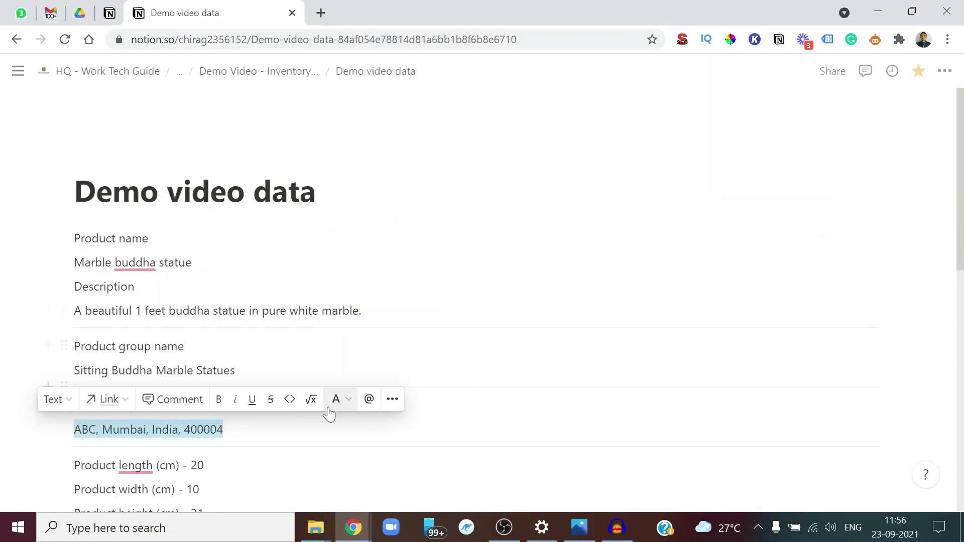
key(Escape)
scroll(482, 301, down, 2)
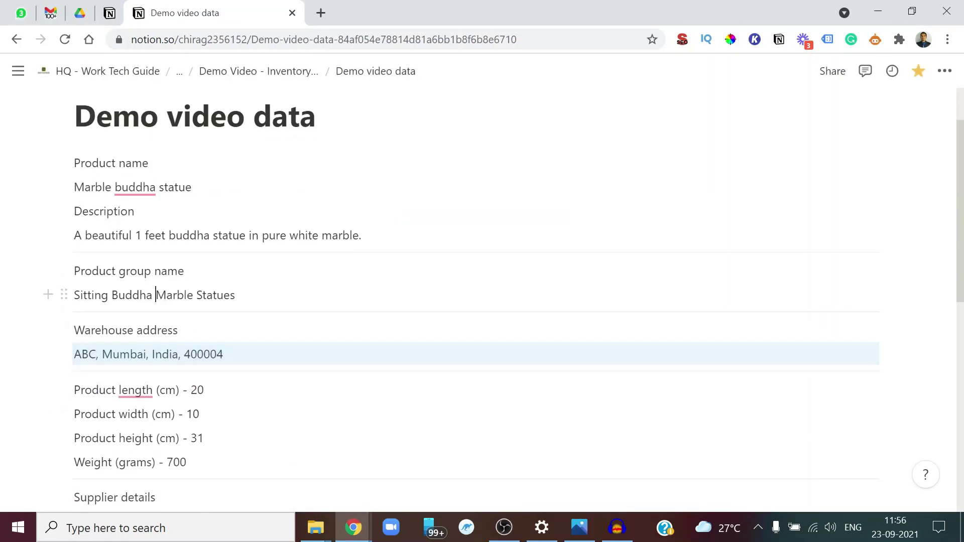
triple_click(209, 295)
key(ctrl+c)
key(alt+Tab)
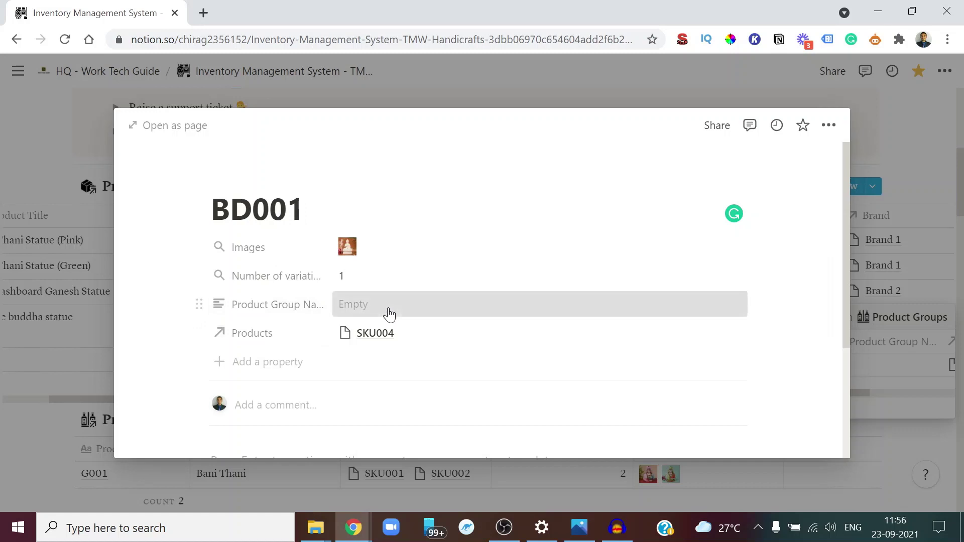
click(365, 307)
key(ctrl+v)
key(Return)
key(Escape)
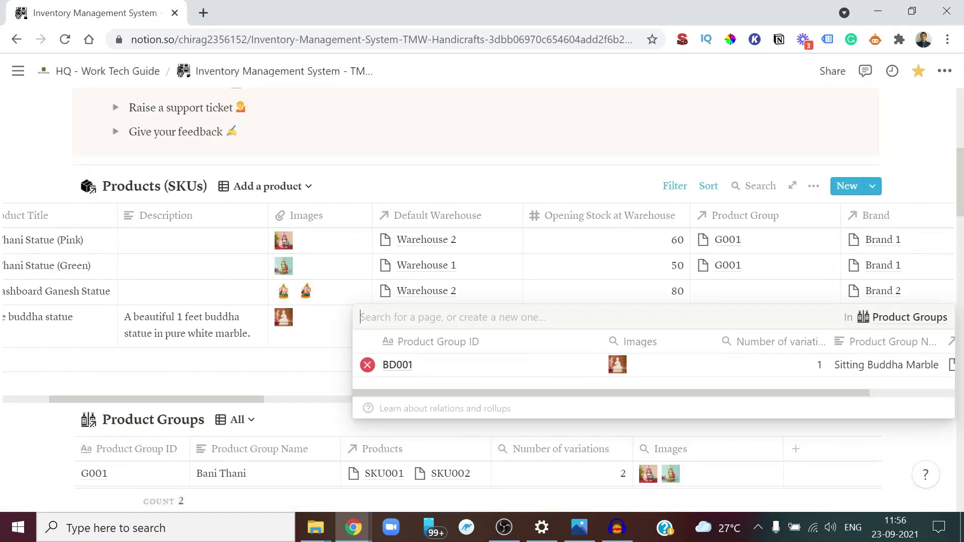
key(Escape)
scroll(820, 348, right, 4)
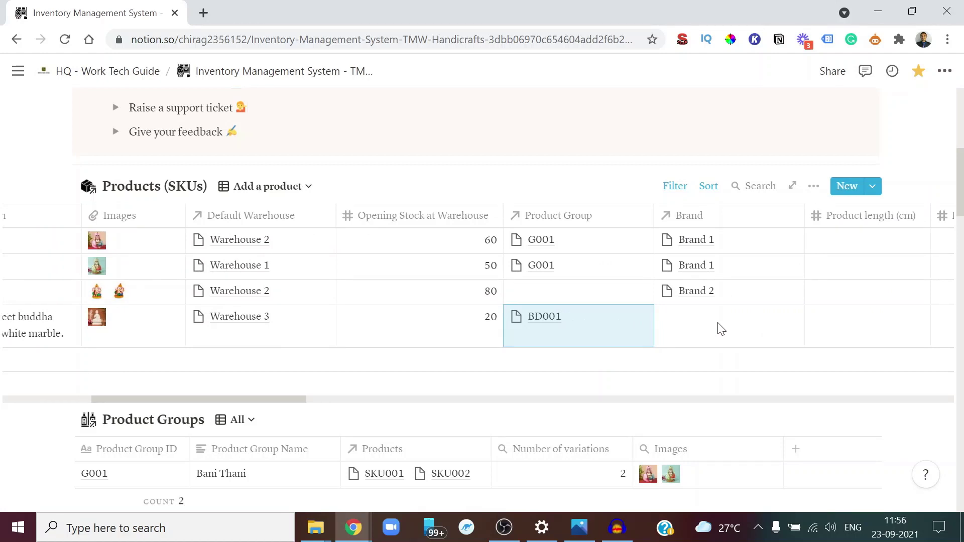
Link the statue to a newly created Brand 3 and upload its Brand Logo image
click(722, 329)
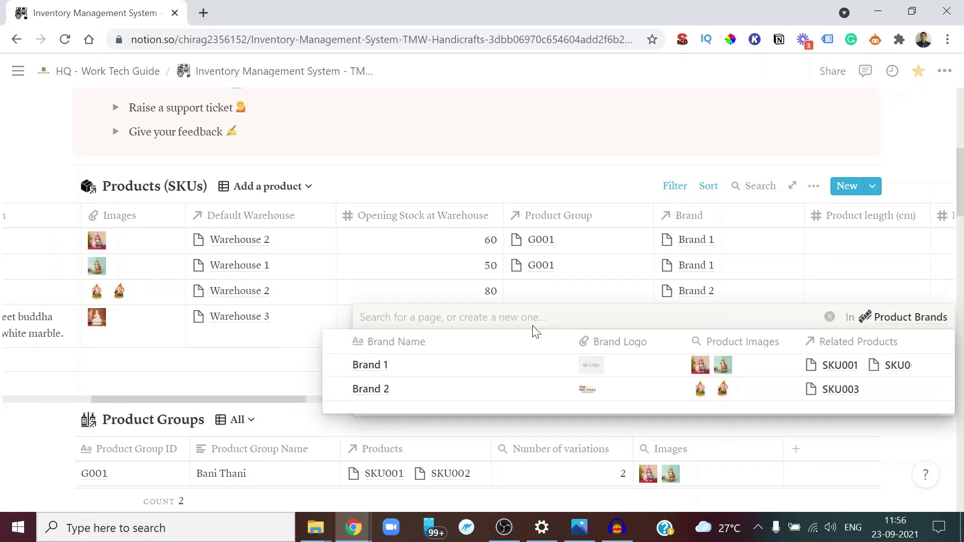
text(Bran)
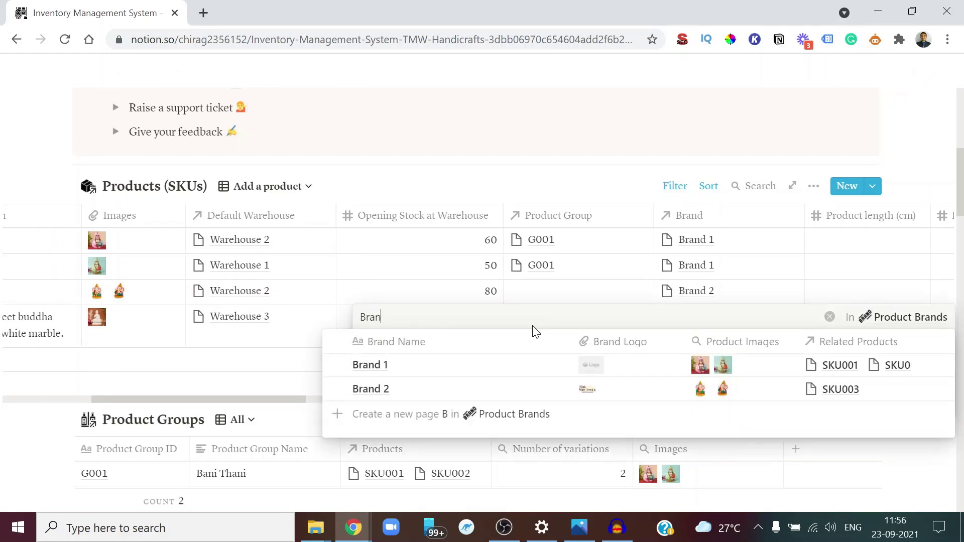
text(d 3)
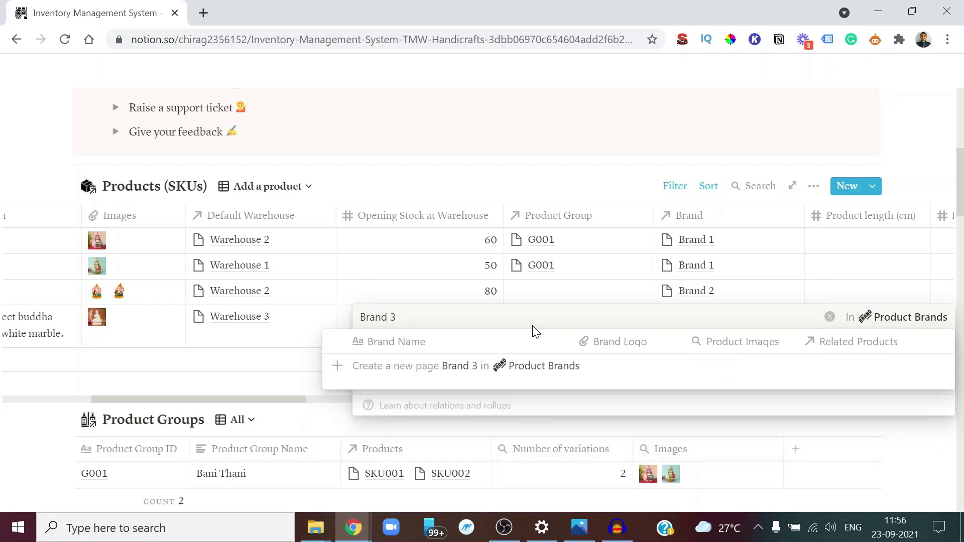
click(458, 369)
click(415, 366)
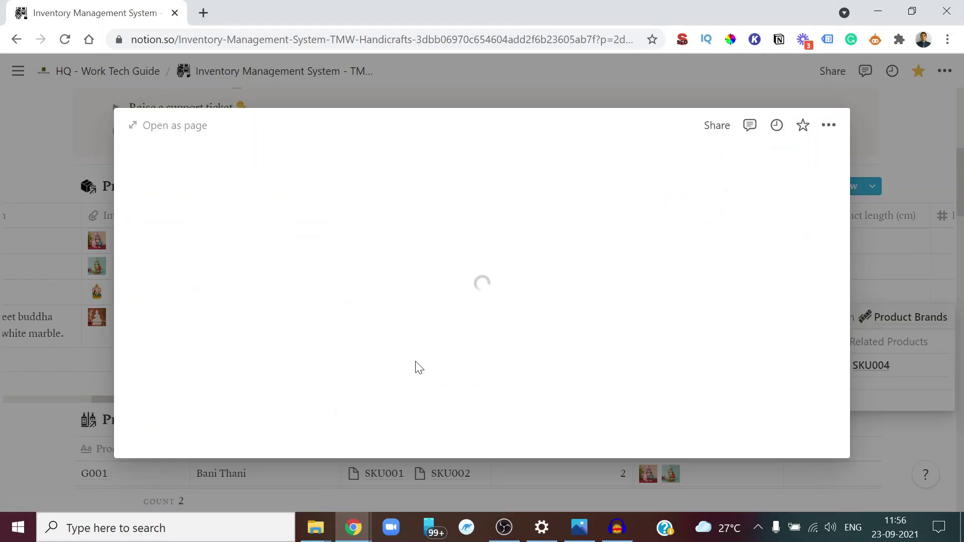
click(389, 256)
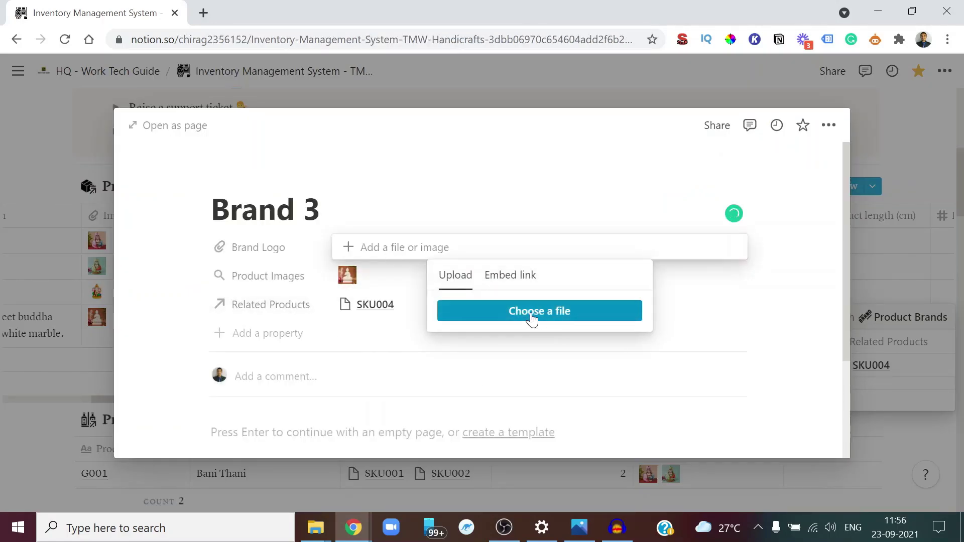
click(486, 307)
double_click(432, 139)
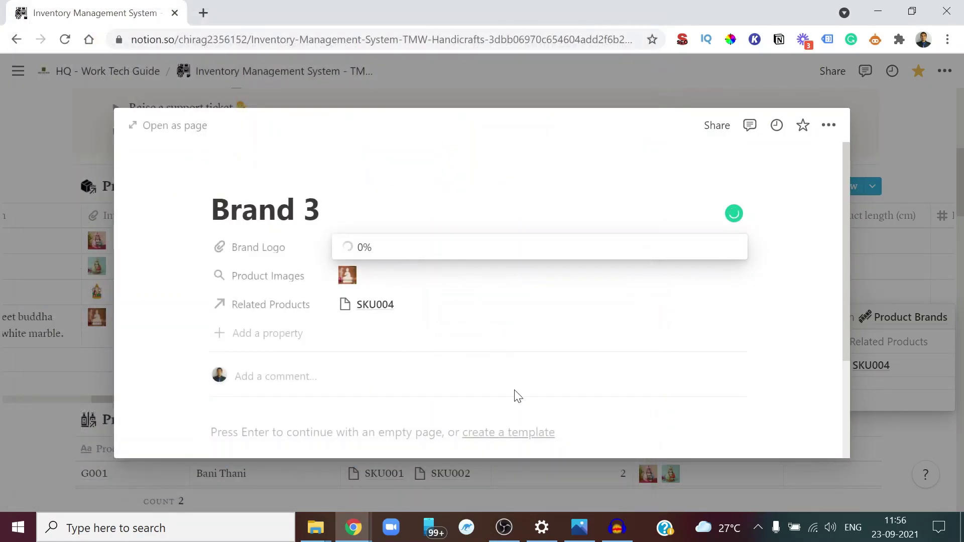
key(Escape)
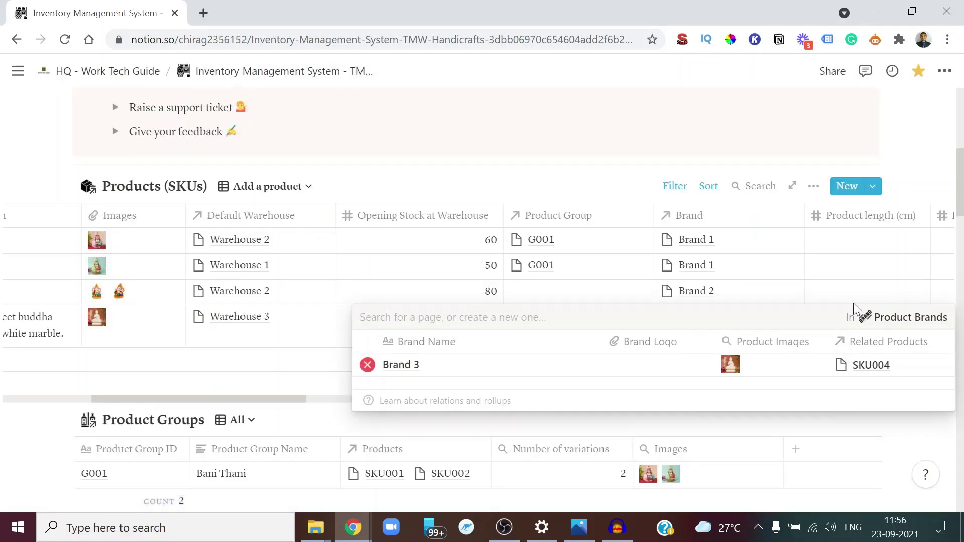
key(Escape)
scroll(821, 323, right, 1)
scroll(821, 323, right, 8)
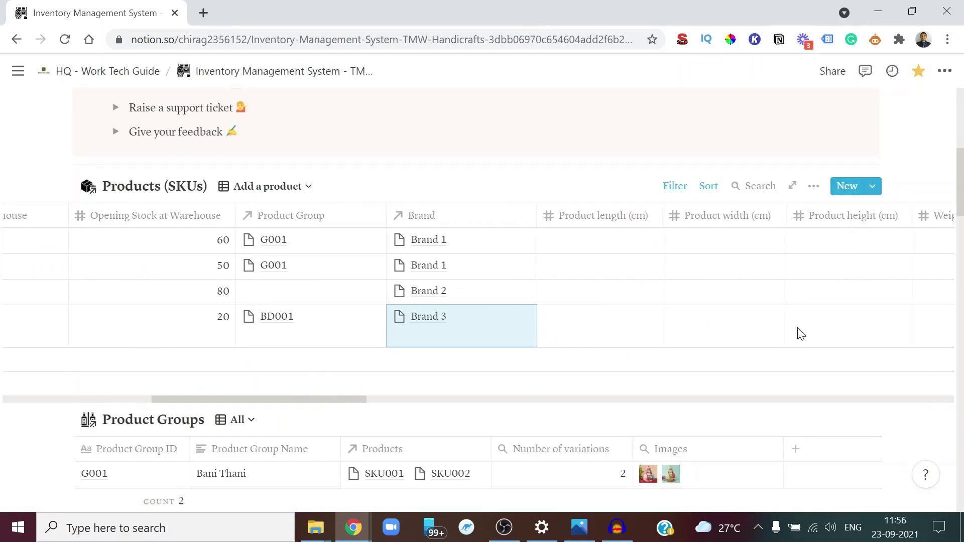
key(alt+Tab)
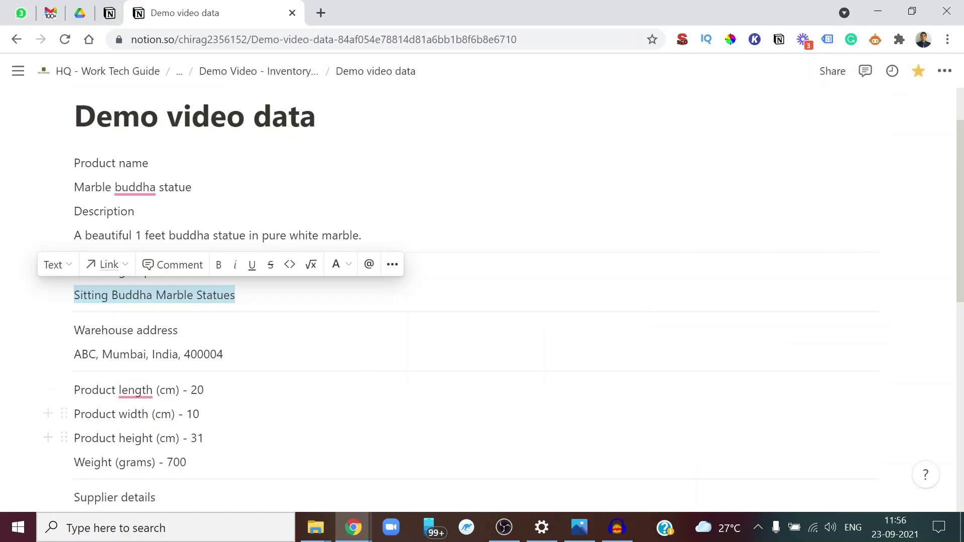
Enter the statue's product length 20, width 10 and height 31
key(alt+Tab)
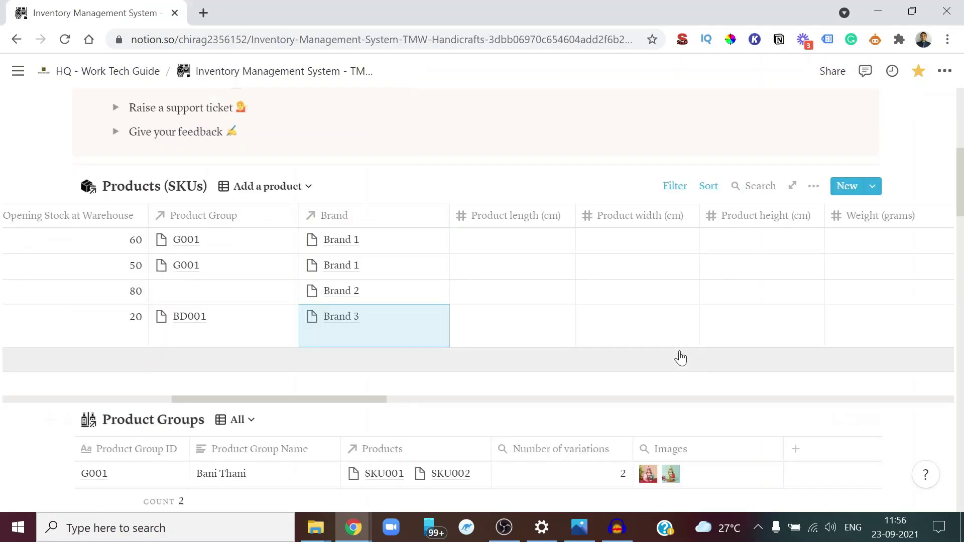
click(518, 334)
text(20)
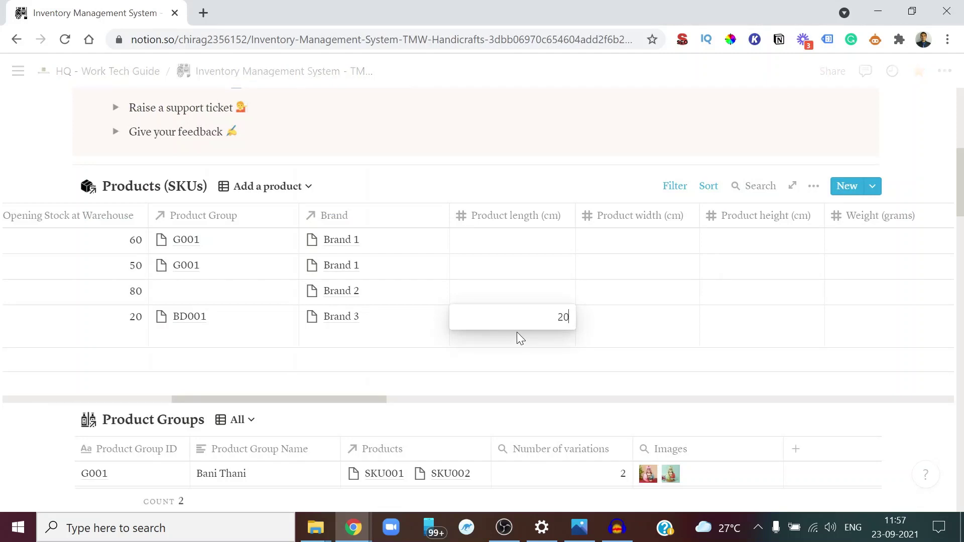
key(Return)
click(645, 345)
text(10)
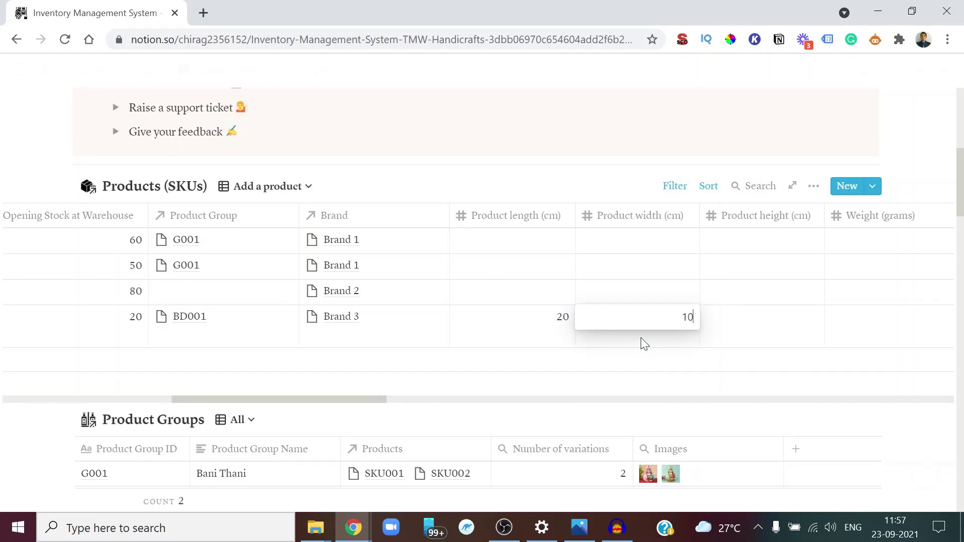
key(Return)
click(794, 334)
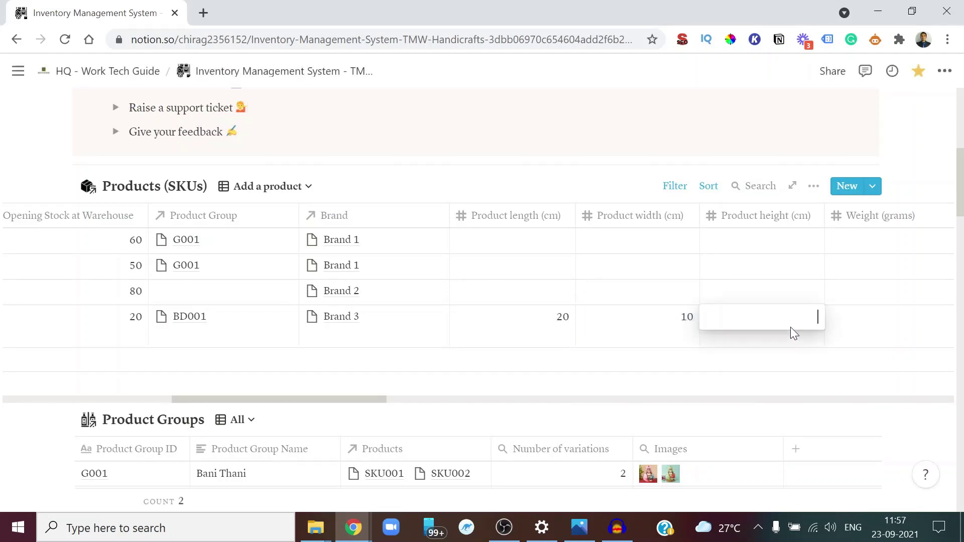
text(31)
key(Return)
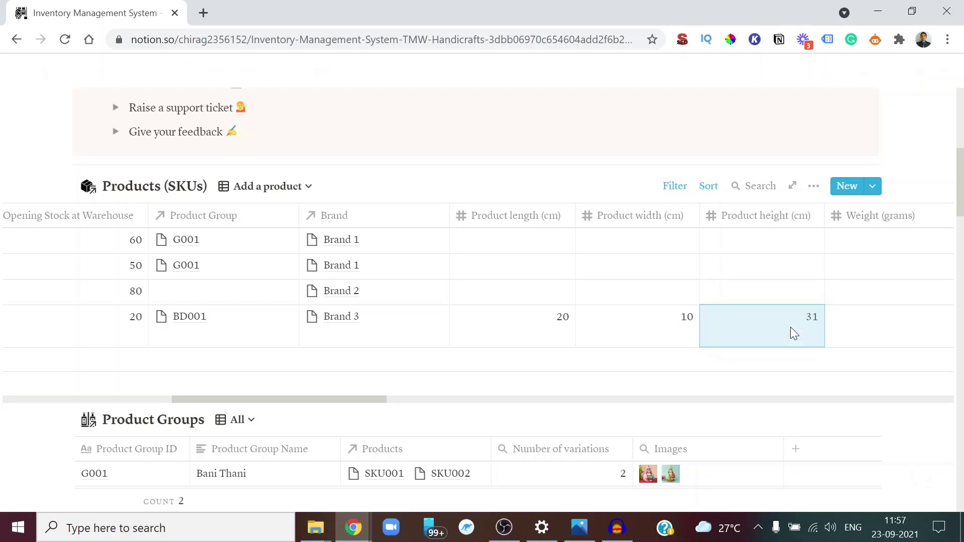
scroll(879, 336, right, 3)
Set the statue's Weight (grams) to 700
key(alt+Tab)
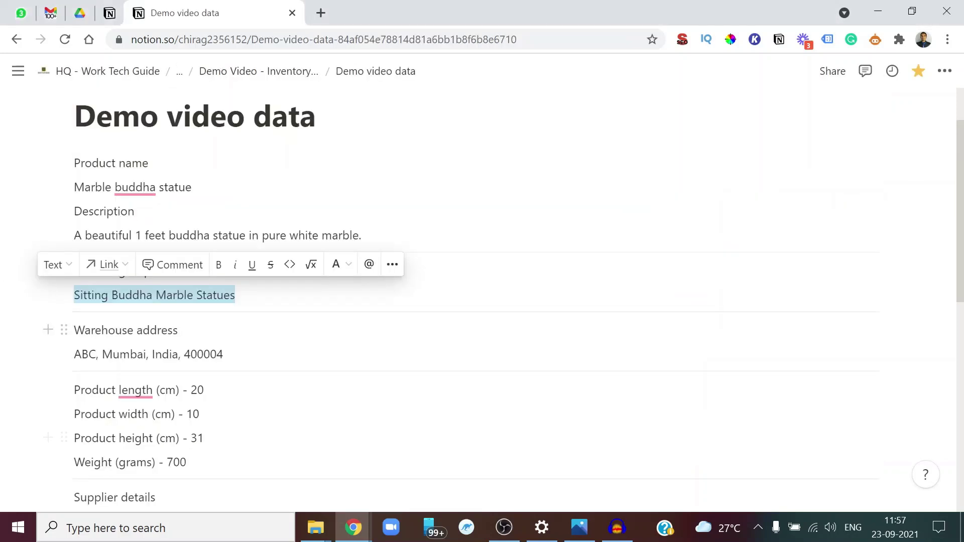
key(alt+Tab)
click(763, 332)
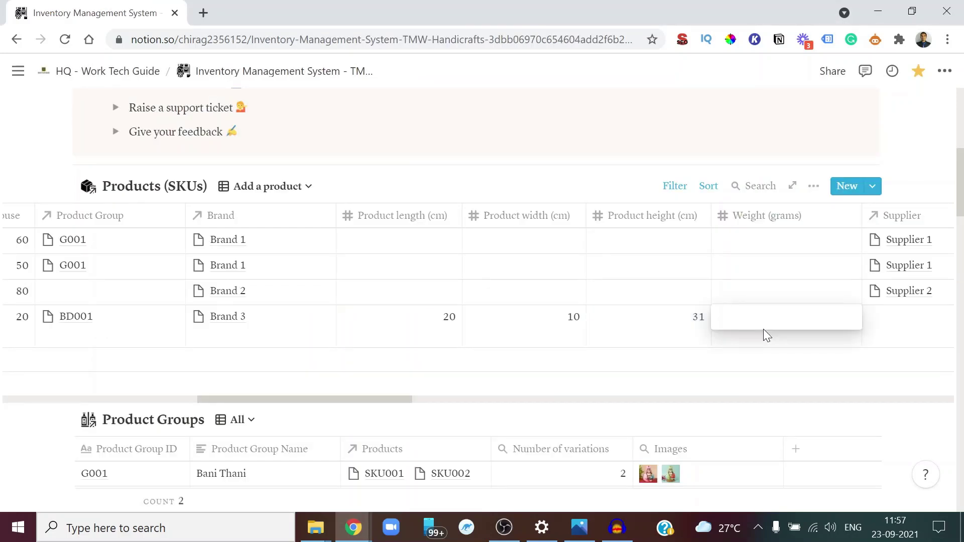
text(700)
key(Return)
scroll(764, 330, right, 5)
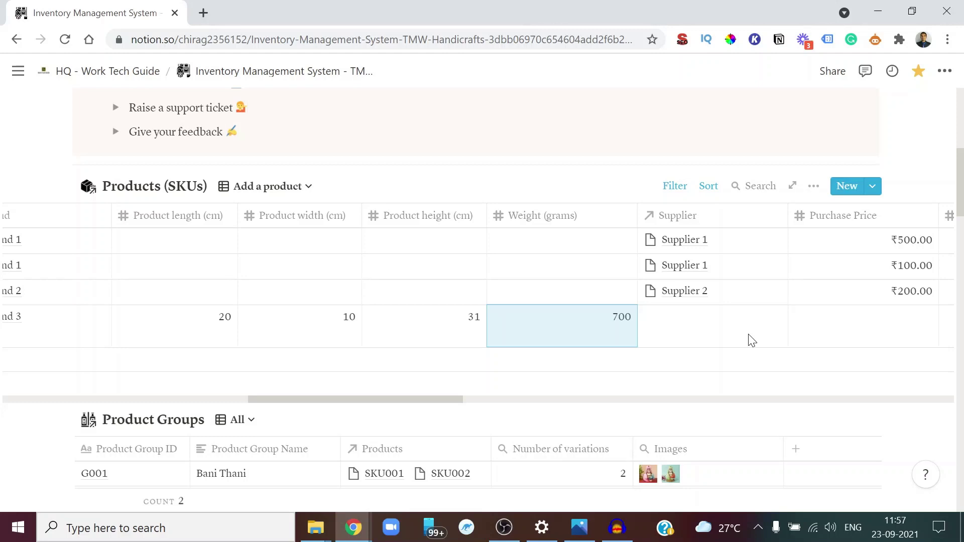
Link the statue's supplier to a newly created Supplier 3 record
click(716, 329)
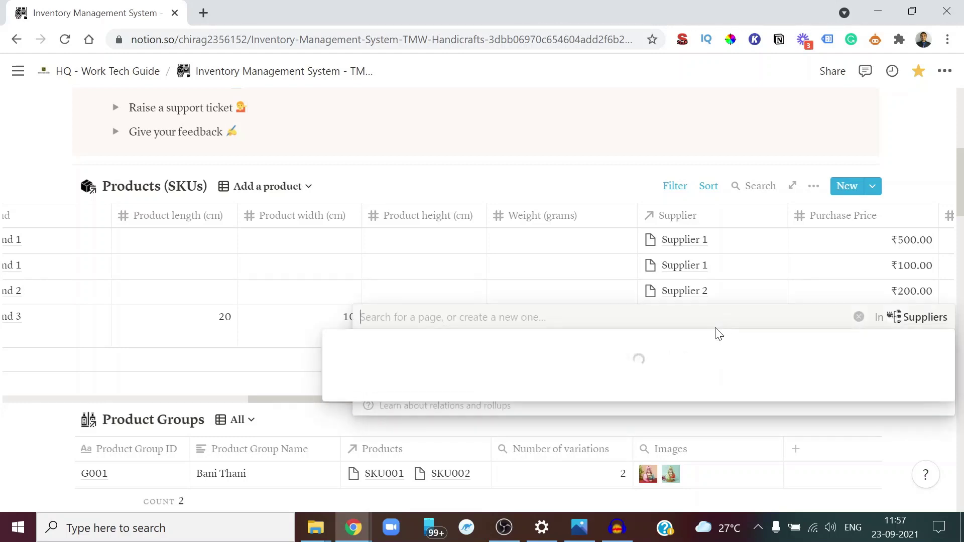
text(Suppl)
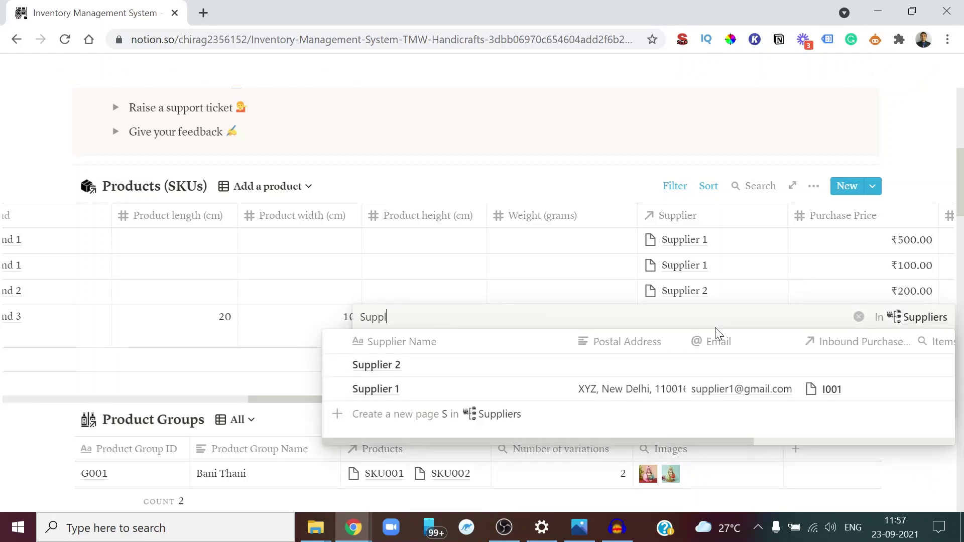
text(ier 3)
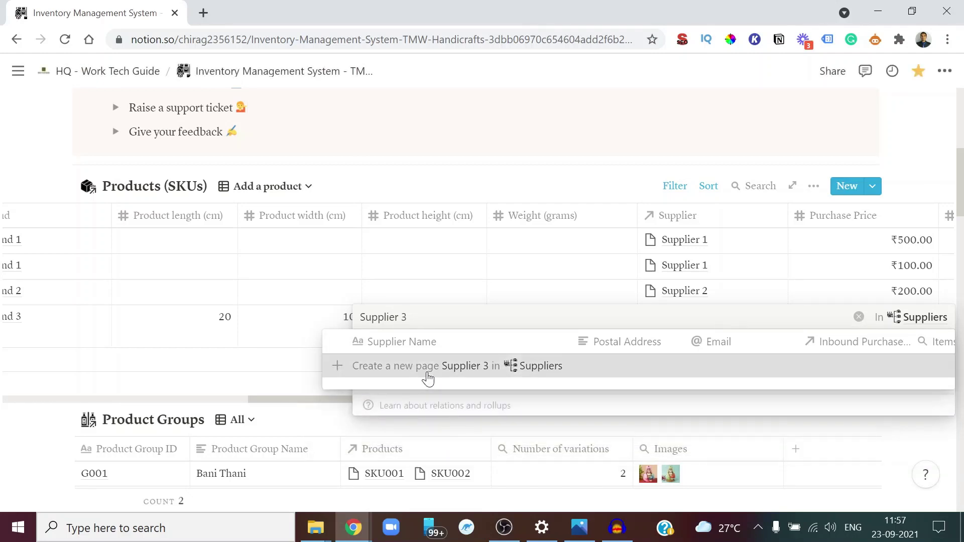
click(427, 373)
click(407, 365)
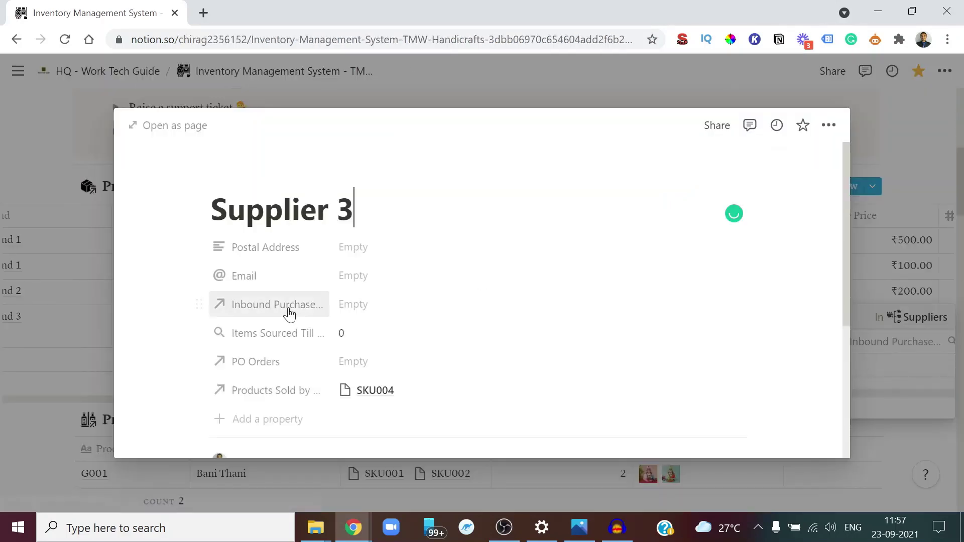
Copy the supplier's postal address from the demo notes into Supplier 3's Postal Address
key(alt+Tab)
scroll(124, 387, down, 5)
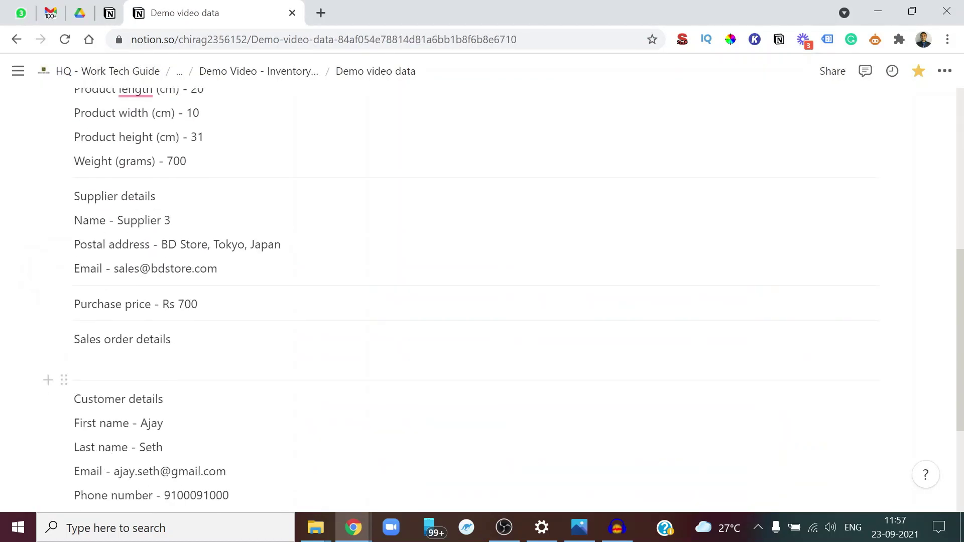
triple_click(186, 245)
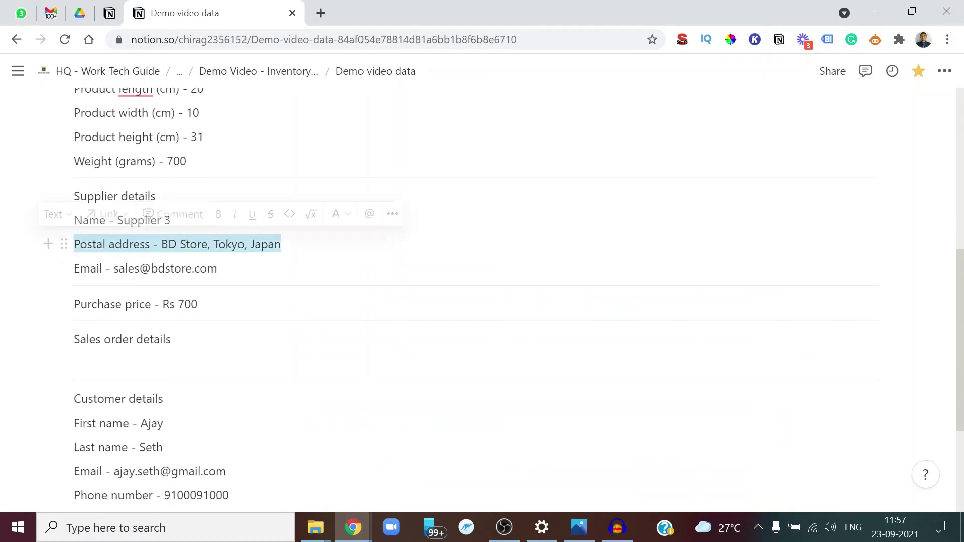
drag(281, 244, 161, 244)
key(ctrl+c)
key(alt+Tab)
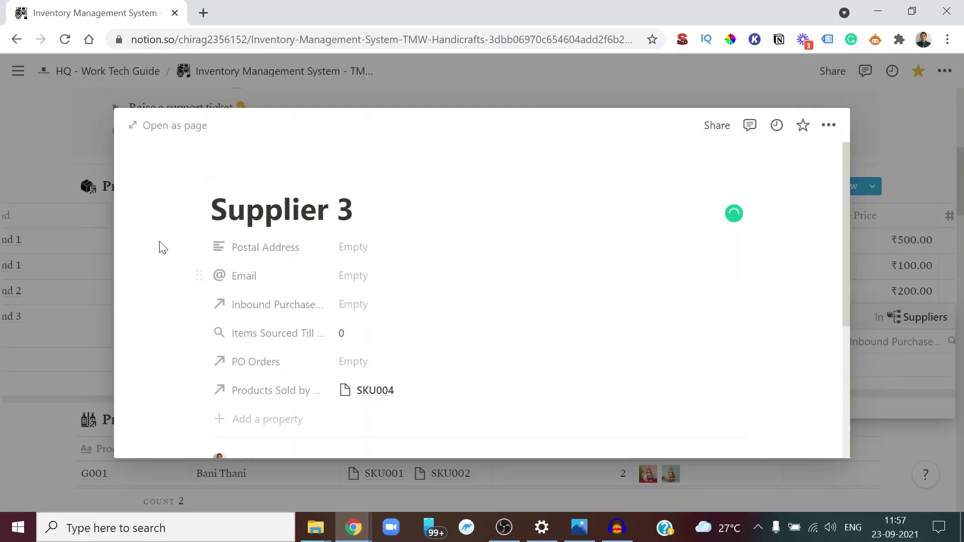
click(365, 247)
key(ctrl+v)
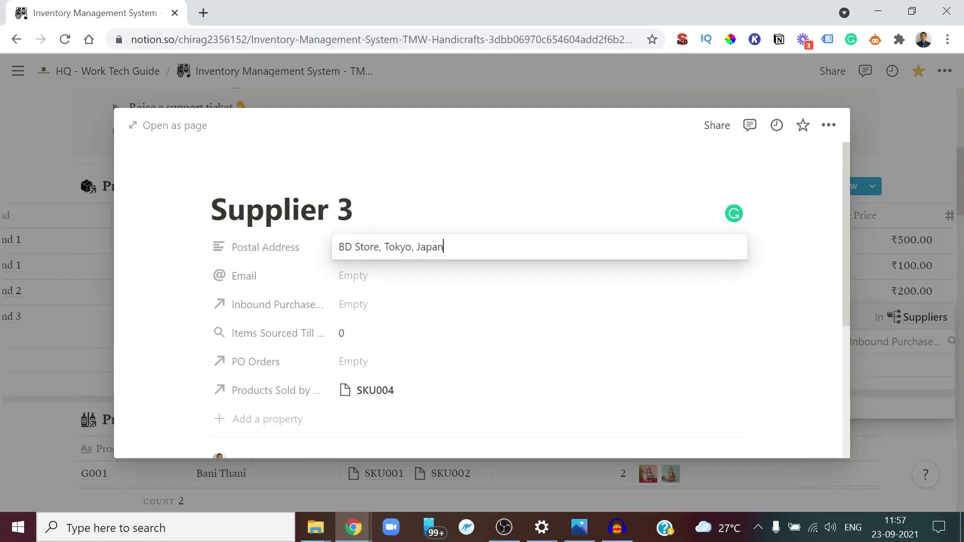
key(Return)
Copy the supplier's sales e-mail from the demo notes into Supplier 3's Email
key(alt+Tab)
drag(218, 269, 111, 269)
key(ctrl+c)
key(alt+Tab)
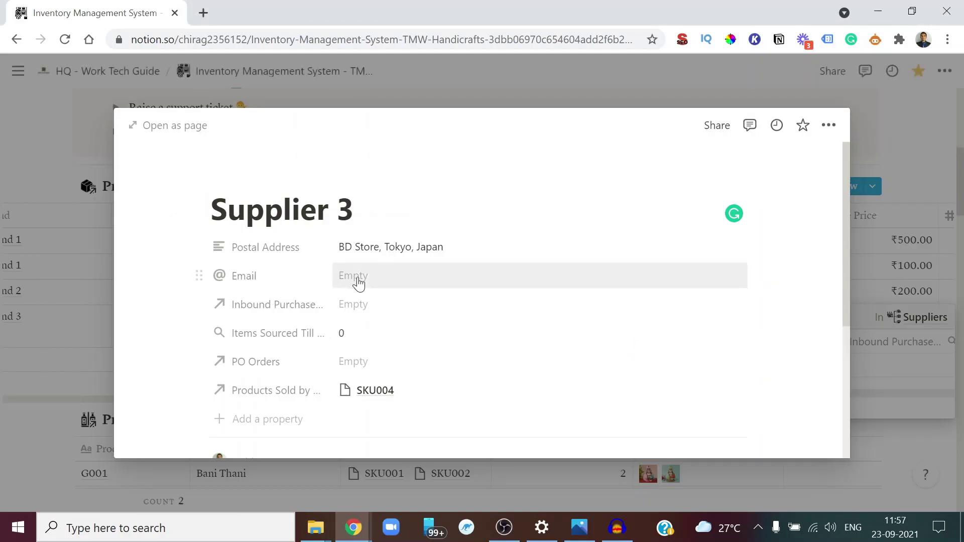
click(357, 281)
key(ctrl+v)
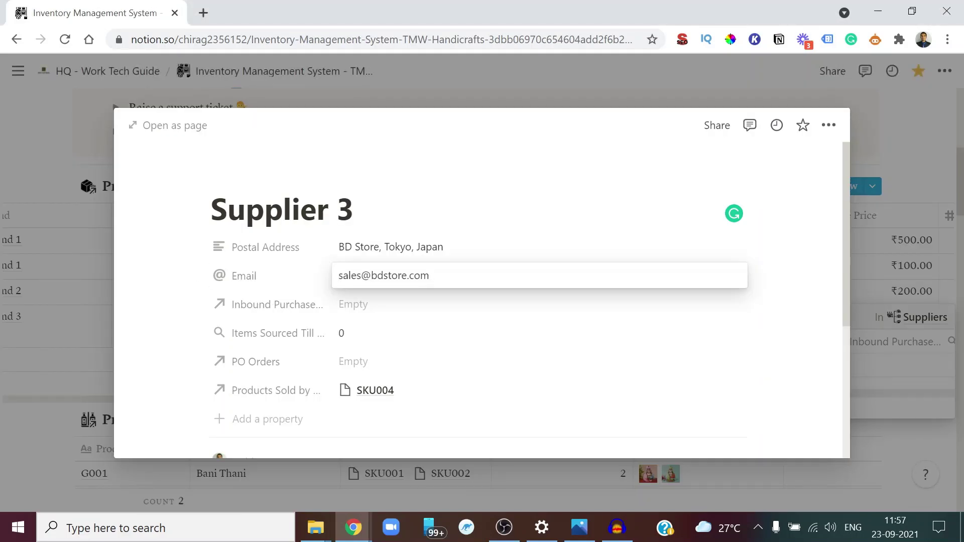
key(Return)
key(alt+Tab)
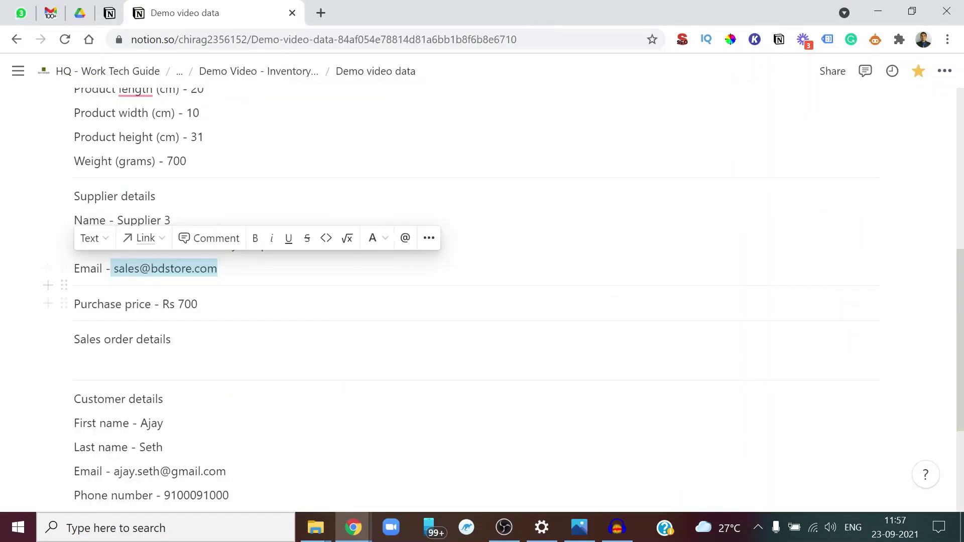
key(Escape)
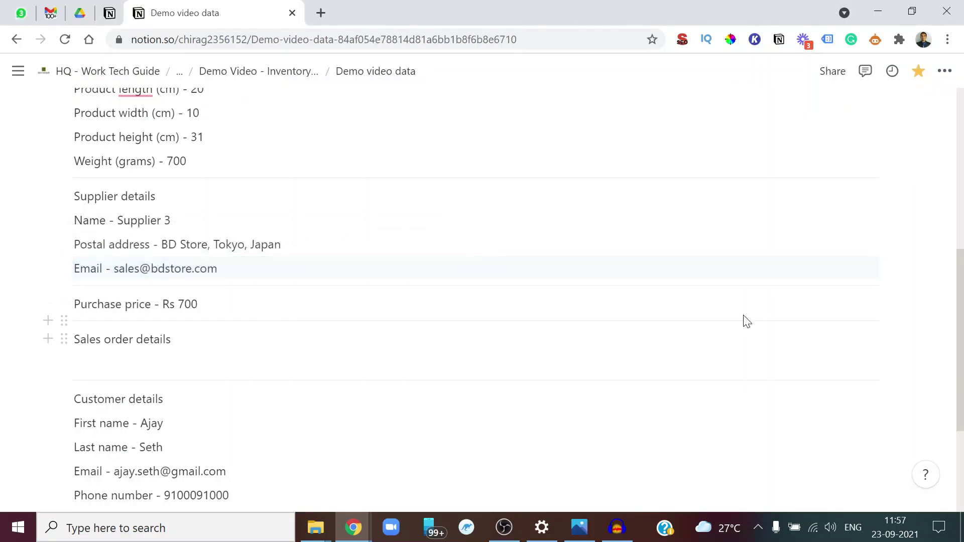
key(alt+Tab)
Enter SKU004's purchase price as 700 and default selling price as 1,400
key(Escape)
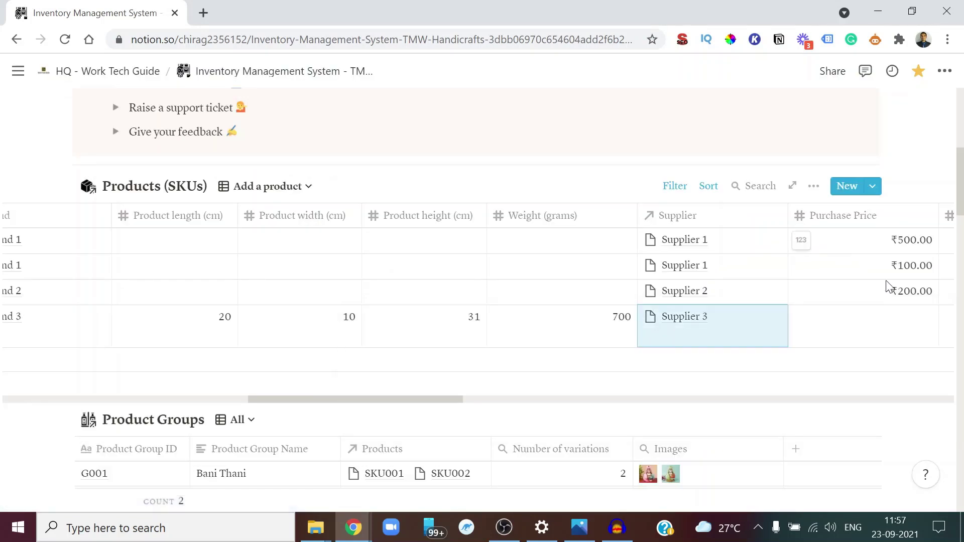
scroll(754, 331, right, 3)
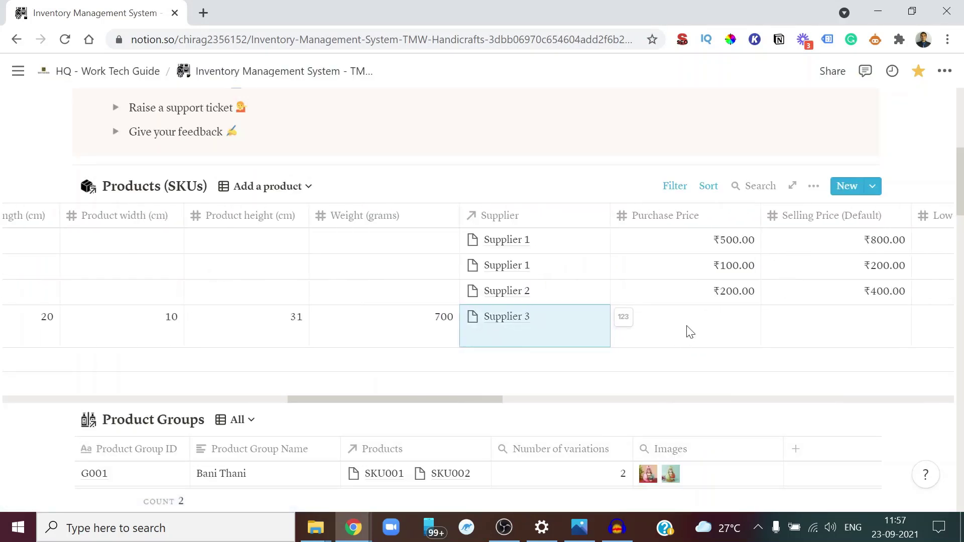
click(687, 327)
text(700)
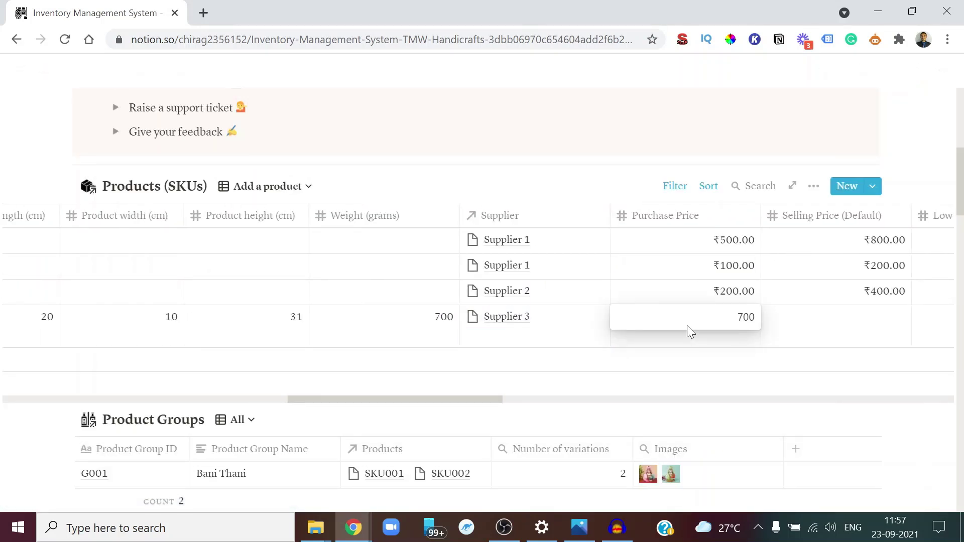
key(Return)
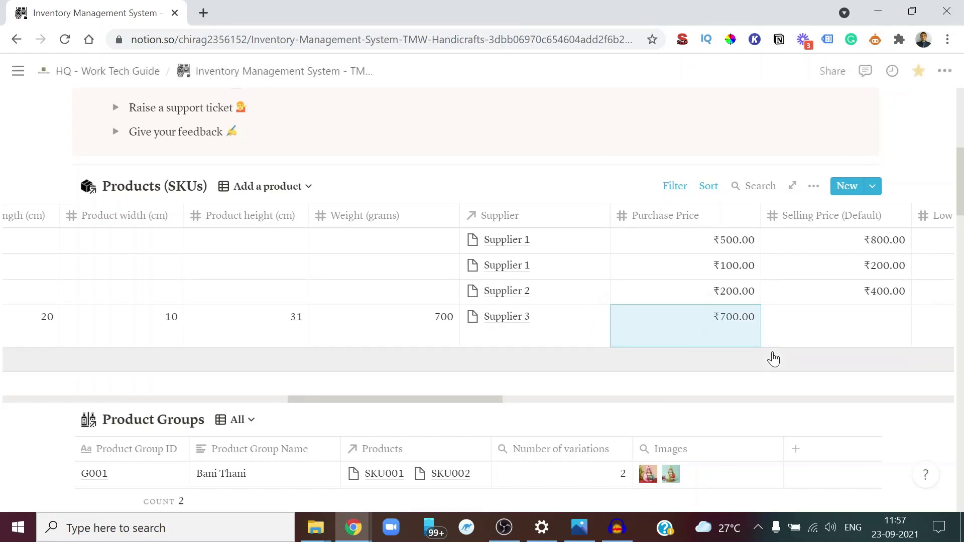
scroll(774, 360, right, 1)
scroll(774, 359, right, 3)
click(686, 332)
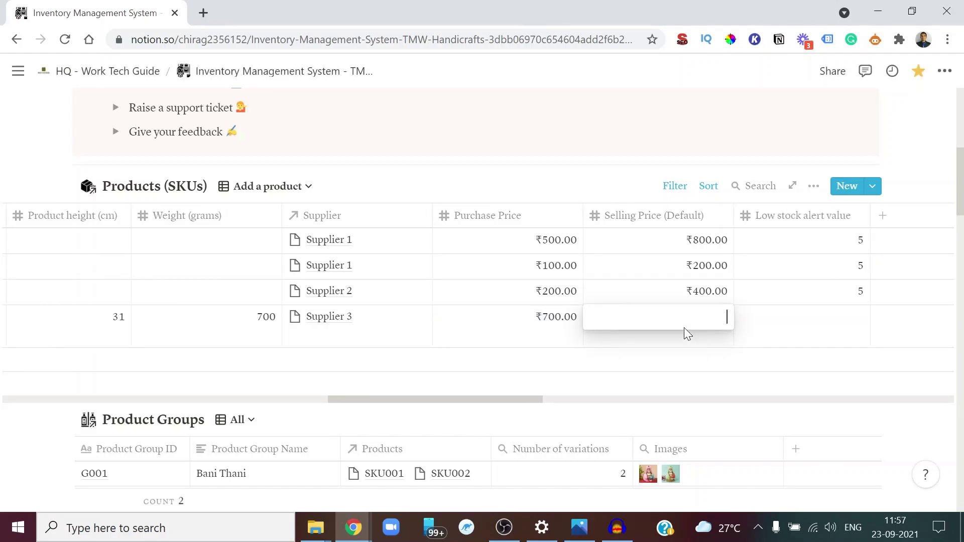
text(1,400)
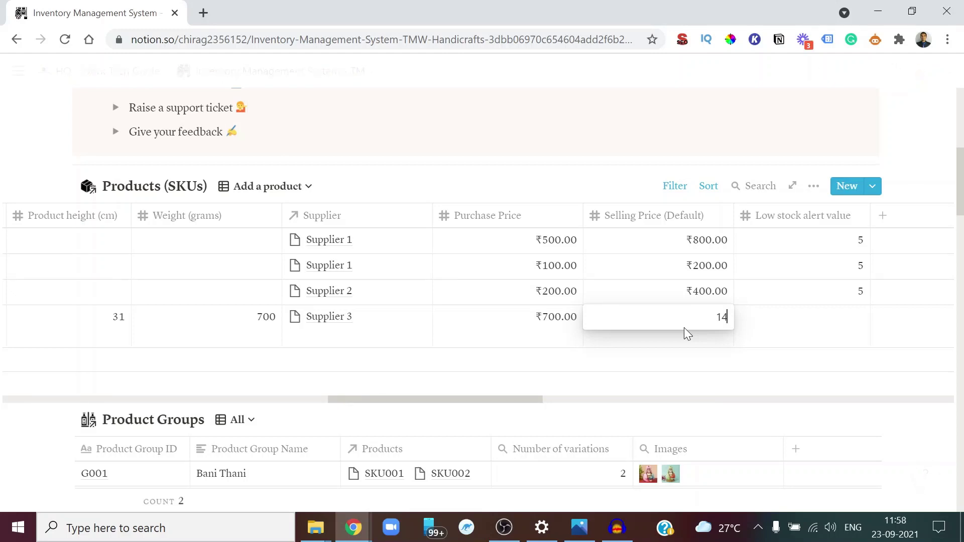
key(Return)
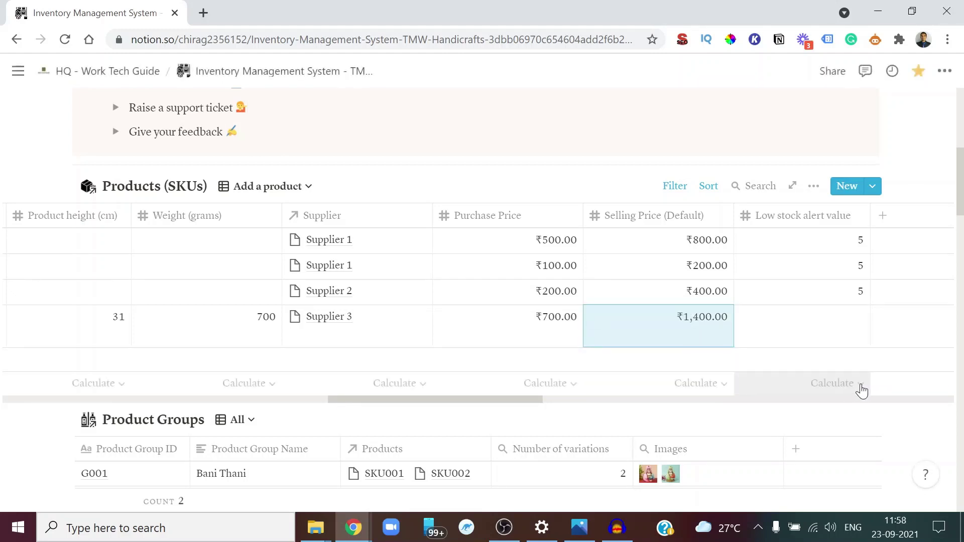
Set SKU004's low stock alert value to 15
scroll(861, 390, right, 3)
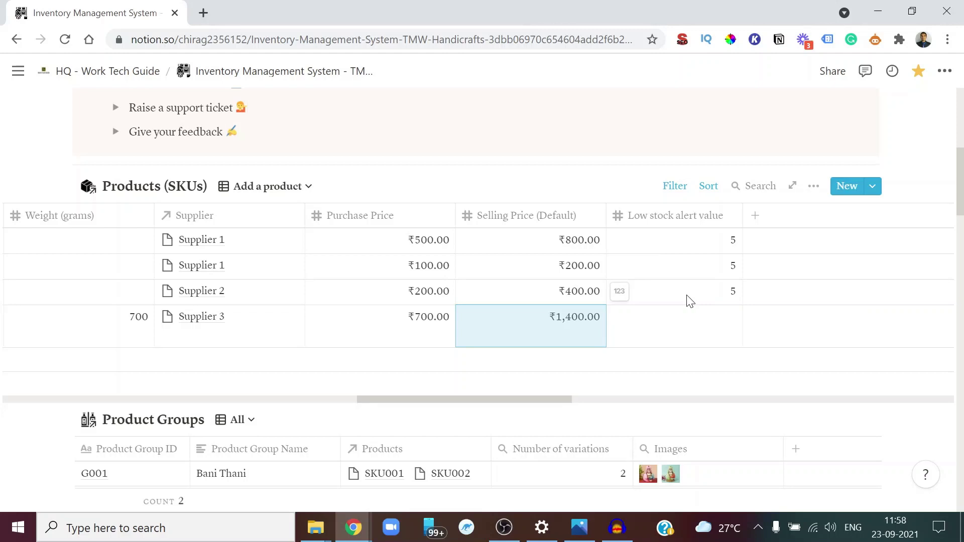
click(699, 330)
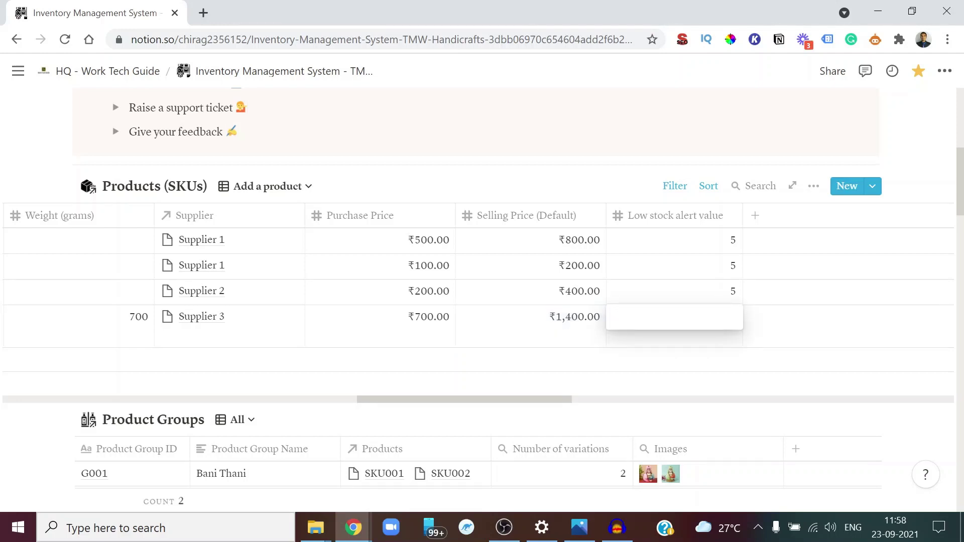
text(15)
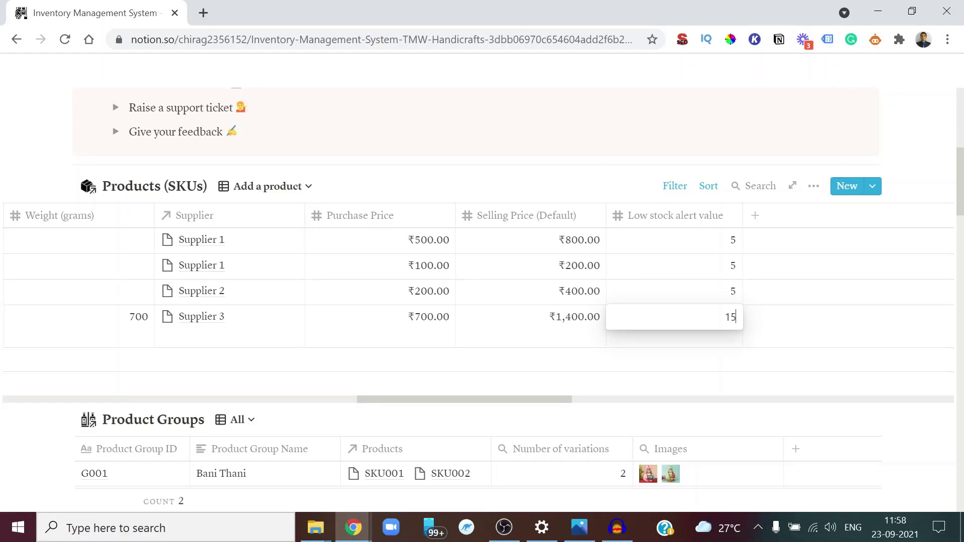
key(Return)
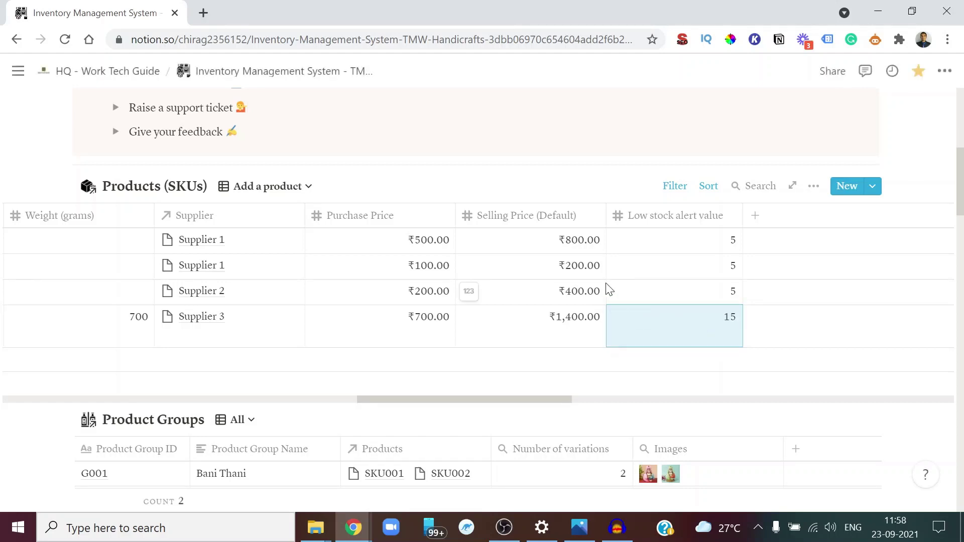
scroll(575, 273, left, 2)
scroll(574, 273, left, 10)
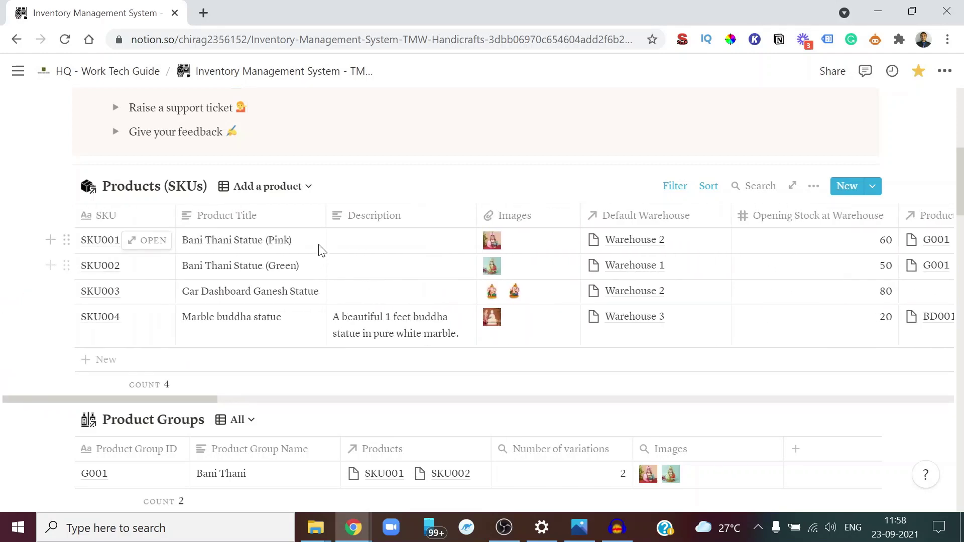
click(269, 187)
click(221, 242)
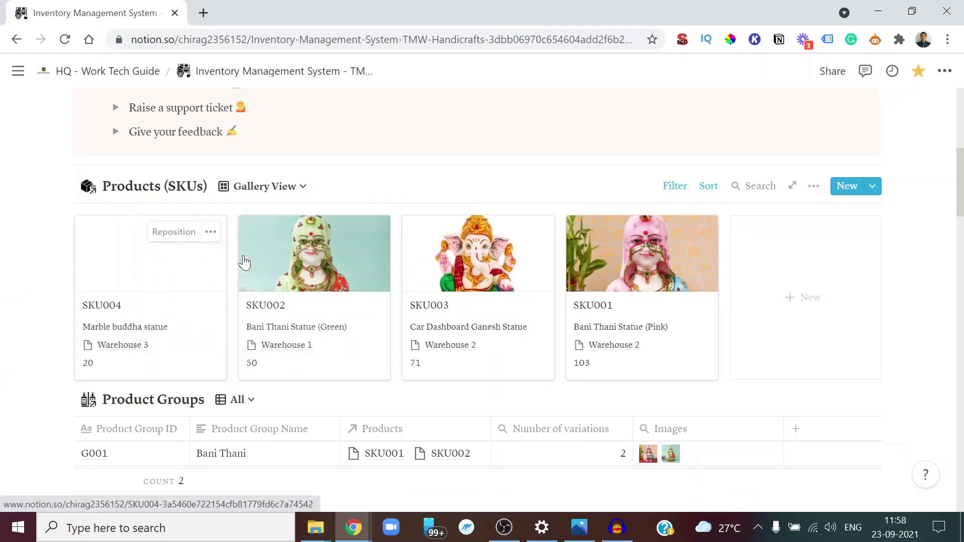
click(166, 231)
click(152, 232)
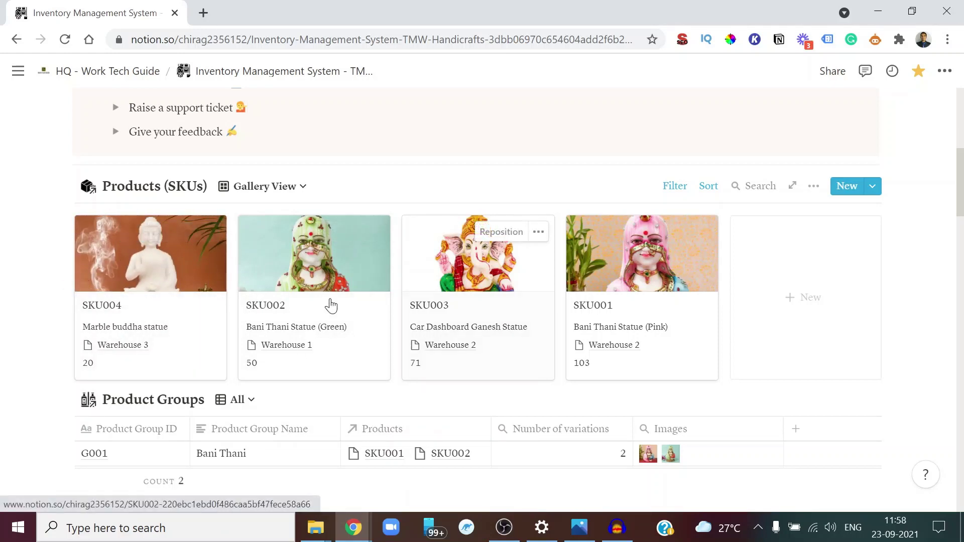
scroll(564, 301, down, 1)
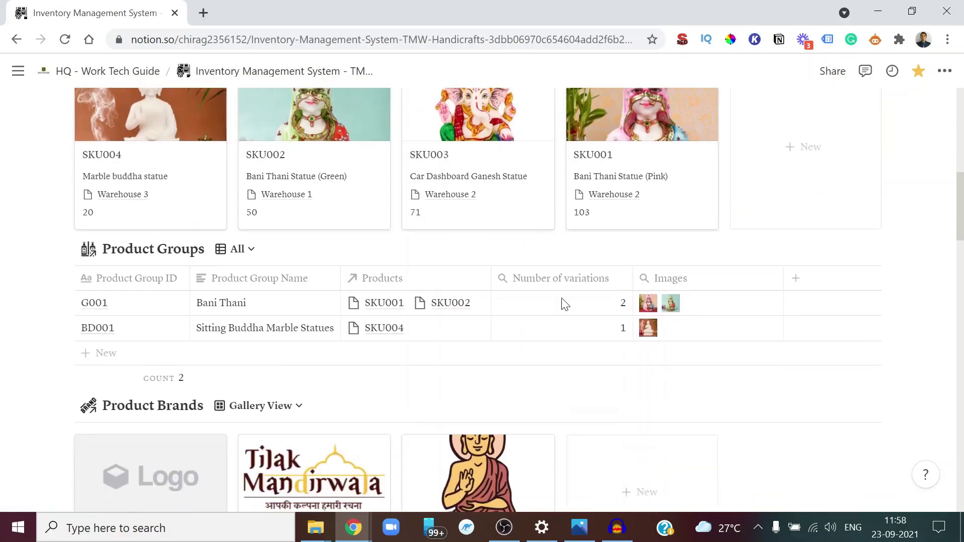
mouse_move(148, 339)
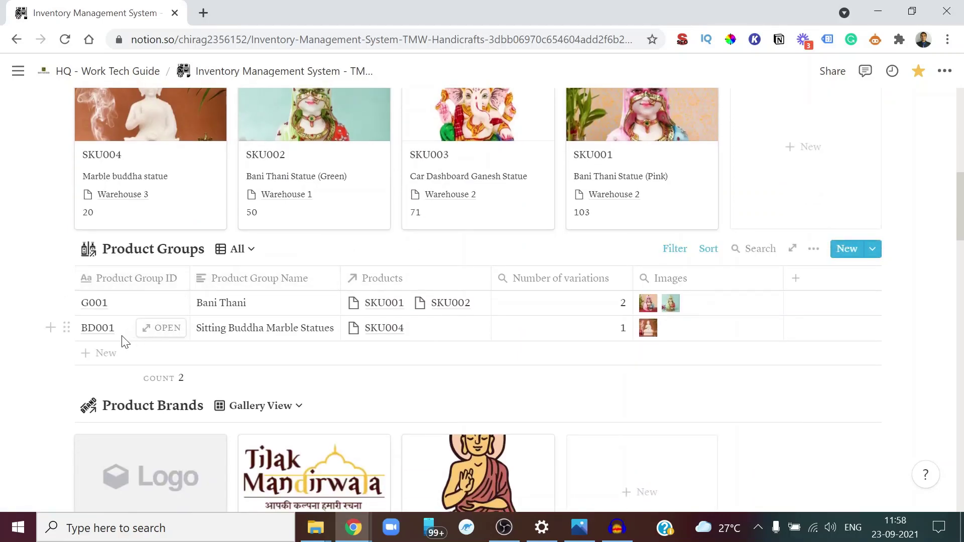
scroll(135, 317, down, 3)
scroll(136, 314, down, 1)
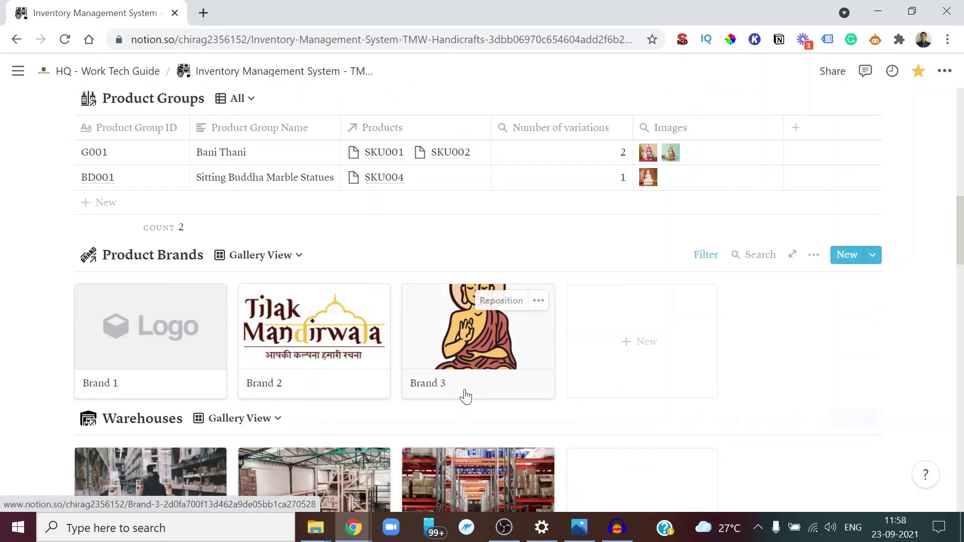
drag(465, 396, 155, 387)
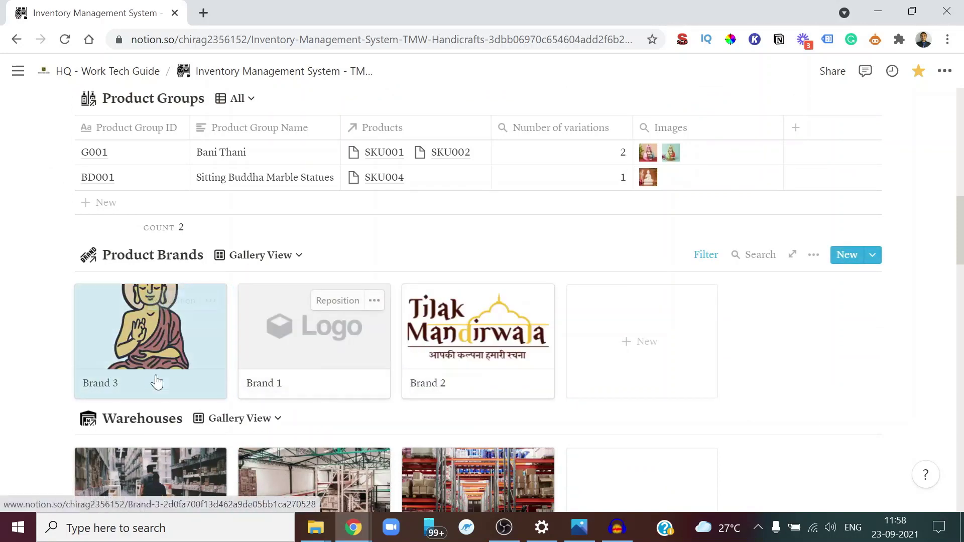
click(161, 316)
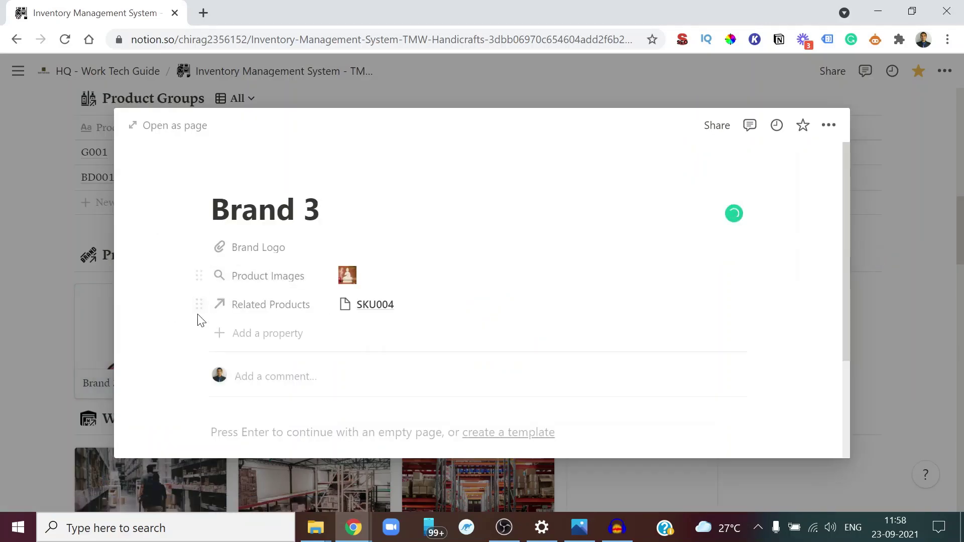
key(Escape)
scroll(251, 392, down, 3)
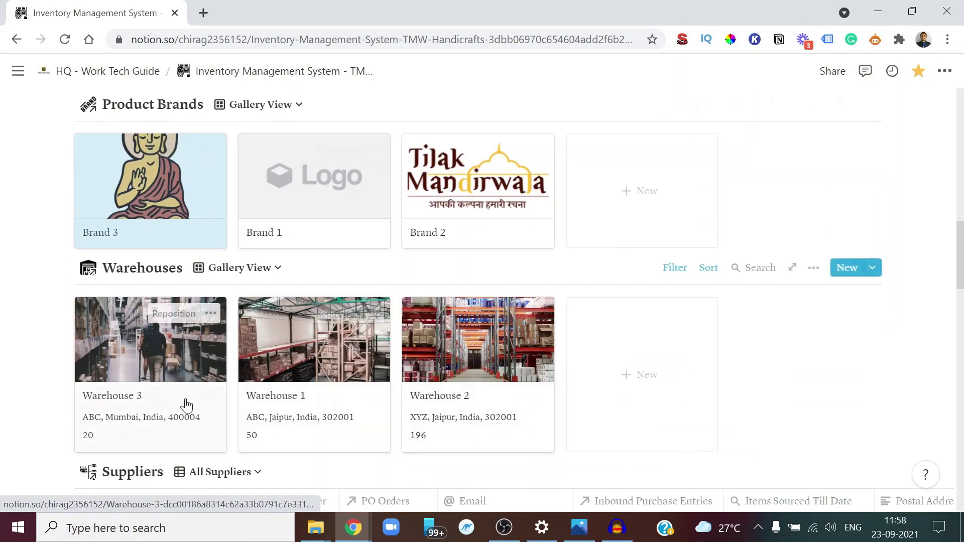
scroll(187, 405, down, 5)
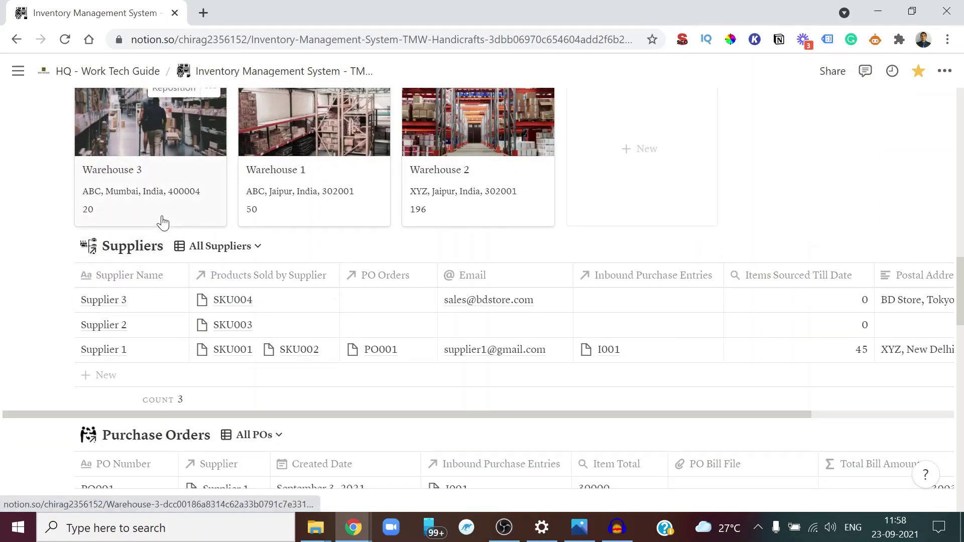
scroll(110, 251, down, 1)
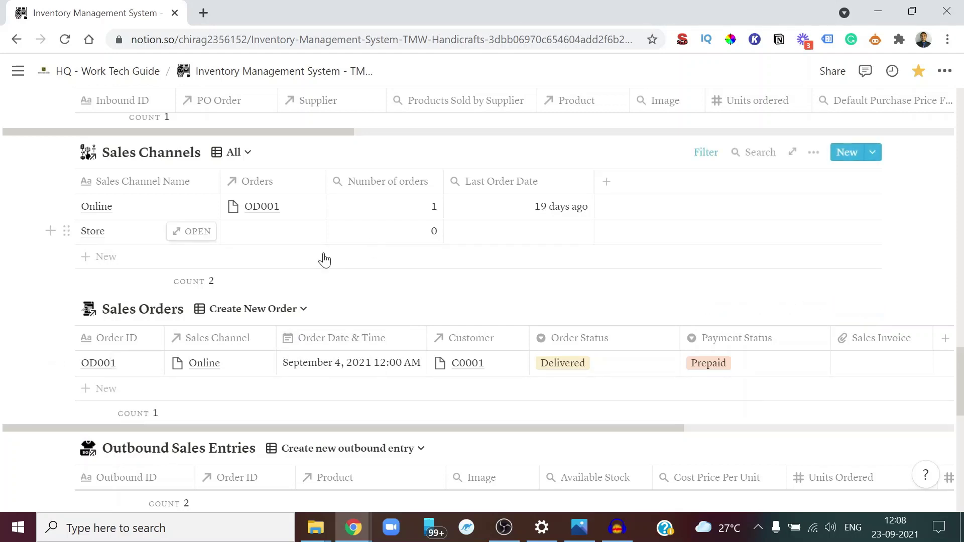
Add sales order OD002 with sales channel Online and order date September 22, 2021
scroll(301, 282, down, 3)
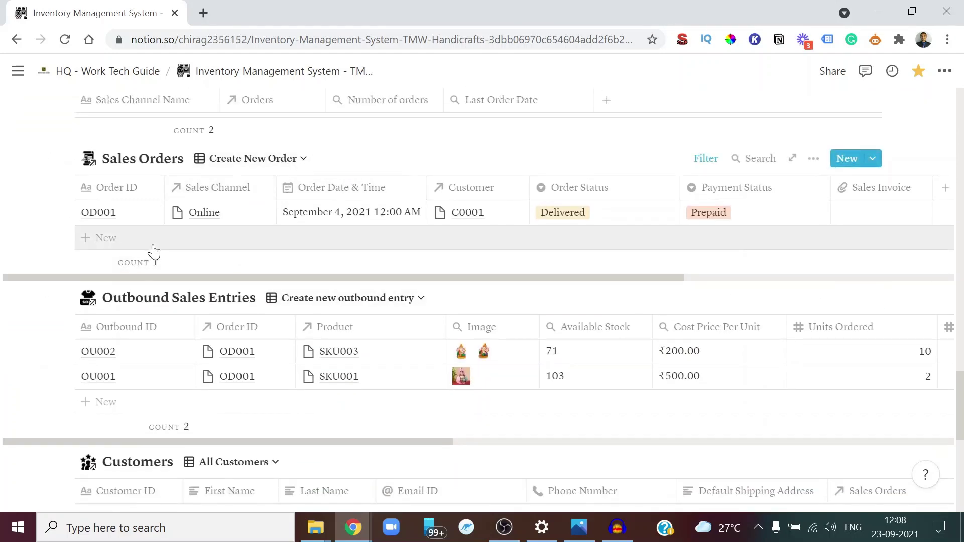
click(135, 245)
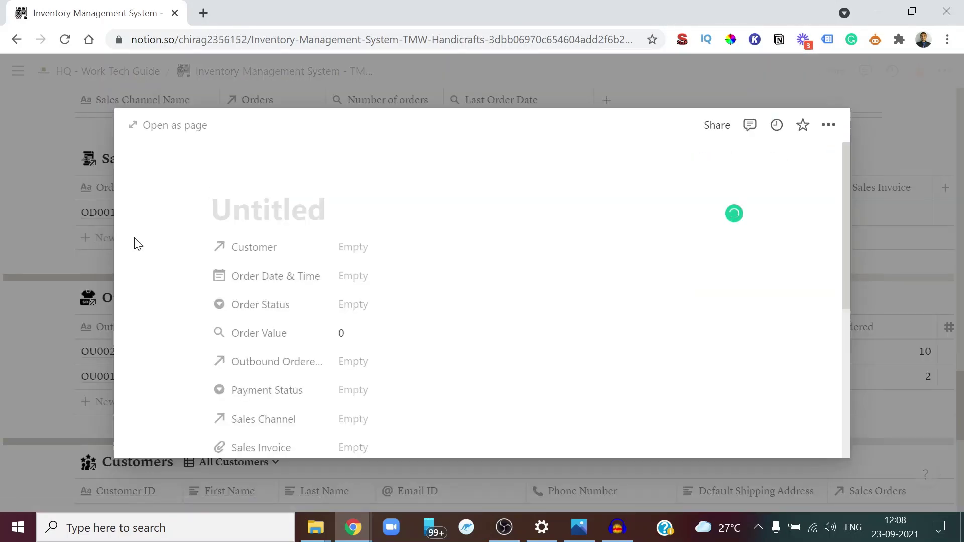
text(OD002)
key(Escape)
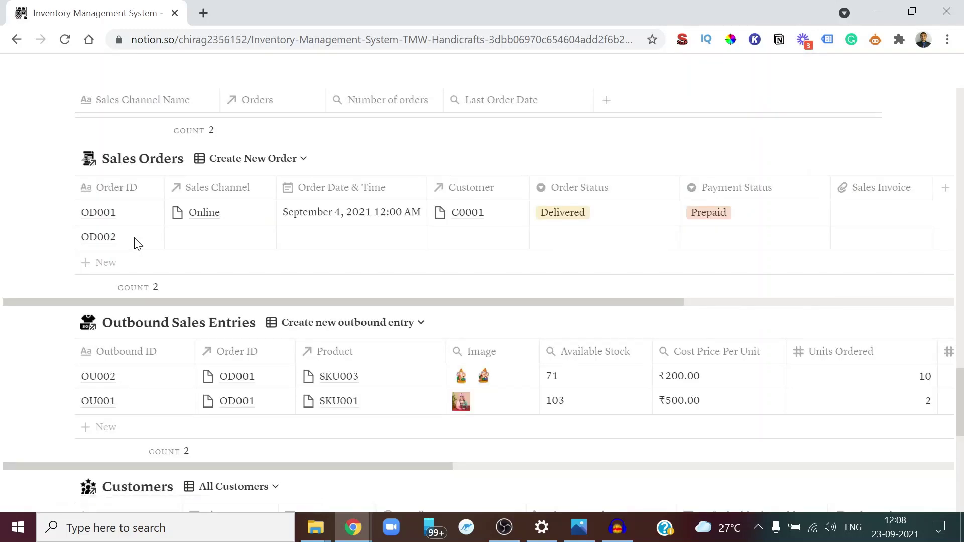
click(221, 236)
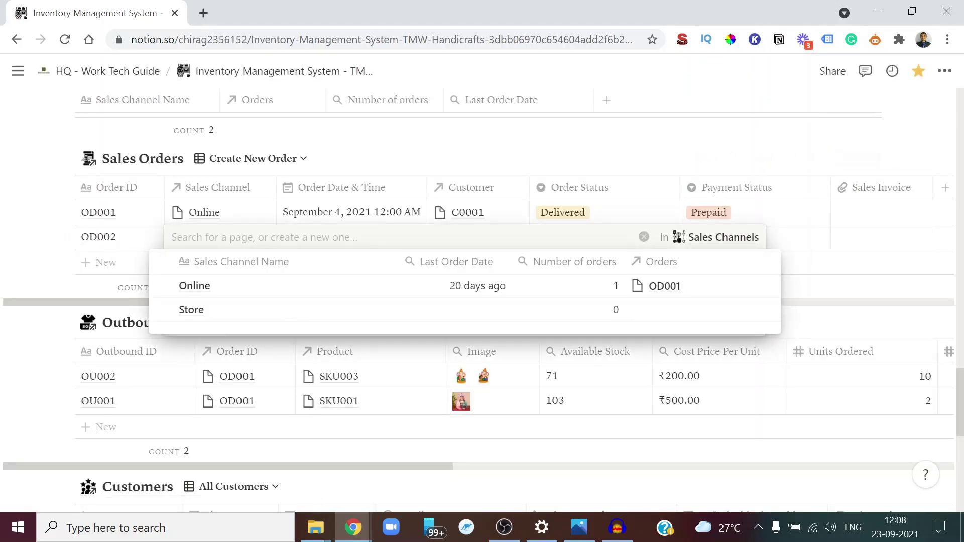
click(195, 296)
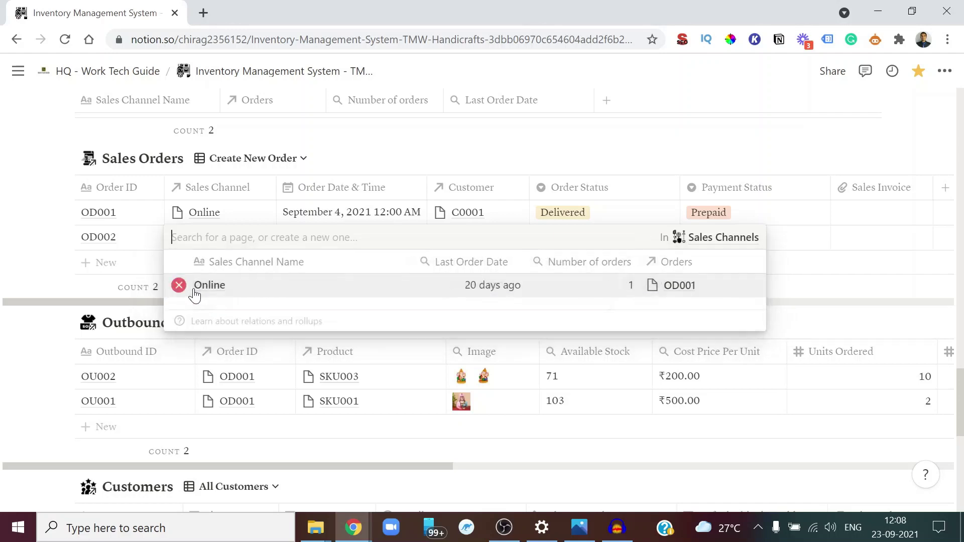
key(Escape)
click(327, 246)
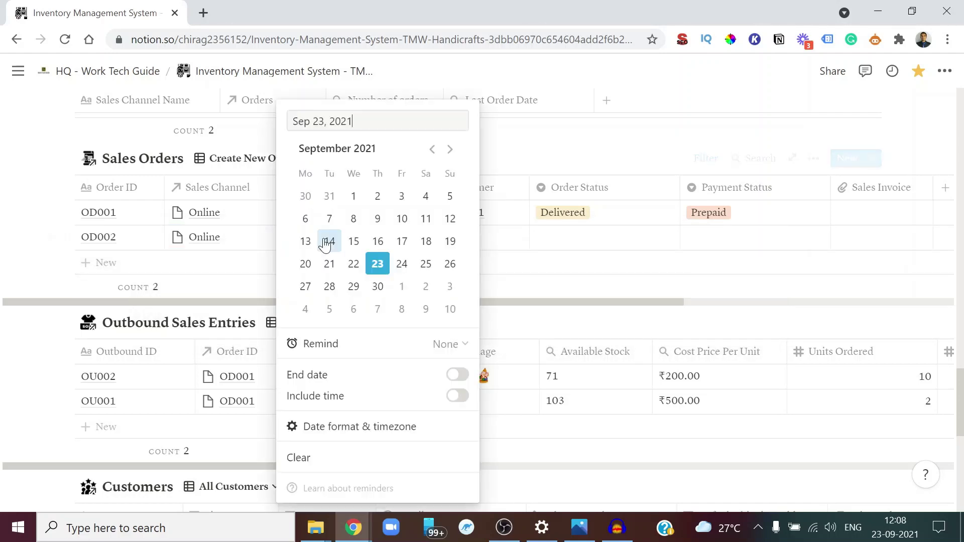
click(353, 266)
key(Escape)
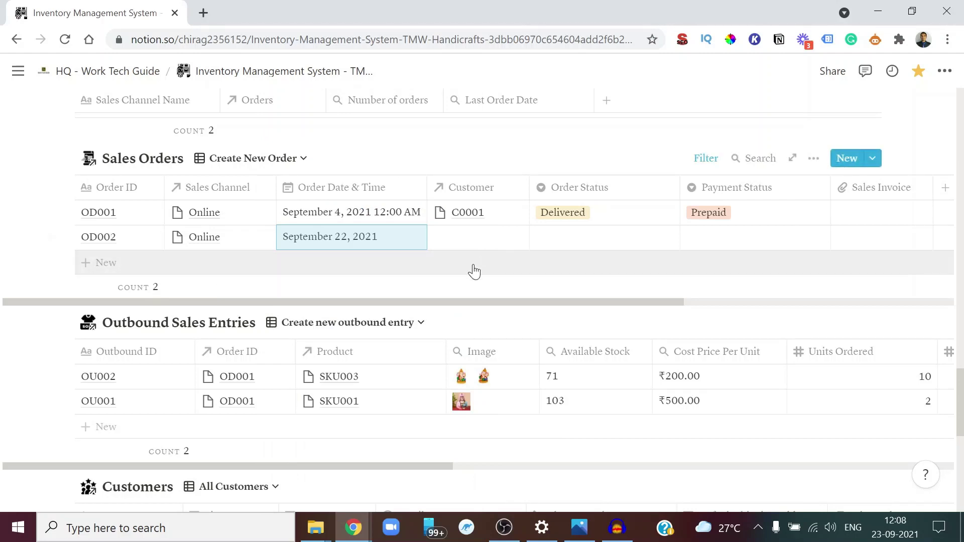
Create customer C002 linked to OD002 and open its page
click(475, 241)
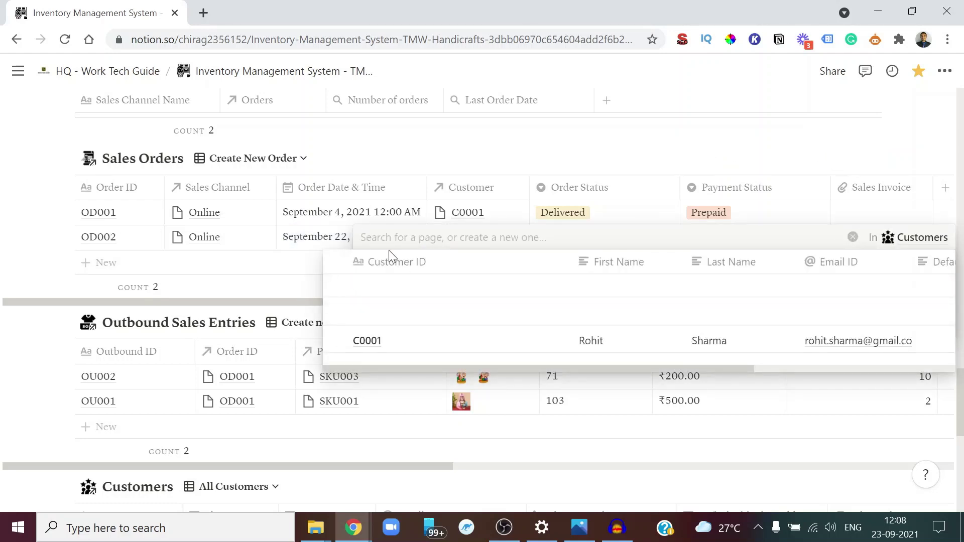
text(C002)
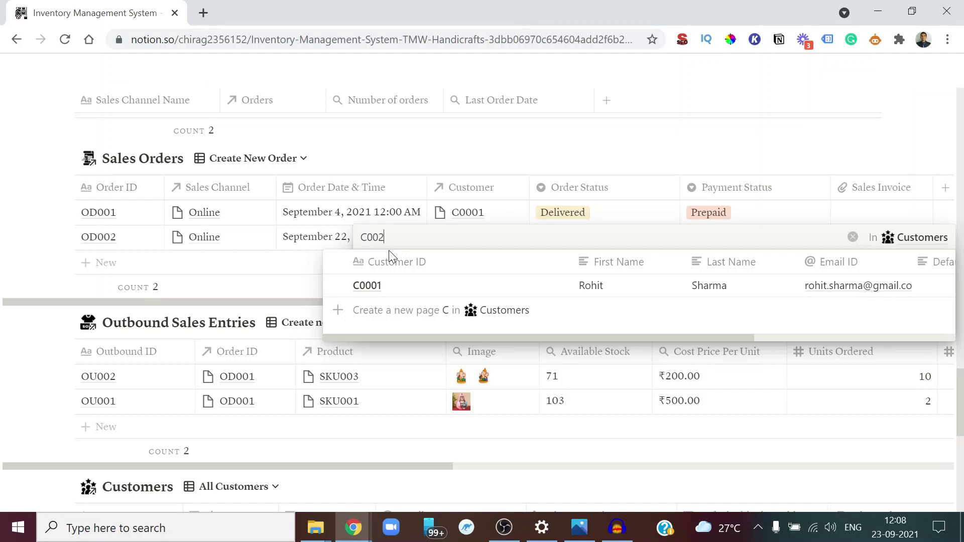
click(448, 289)
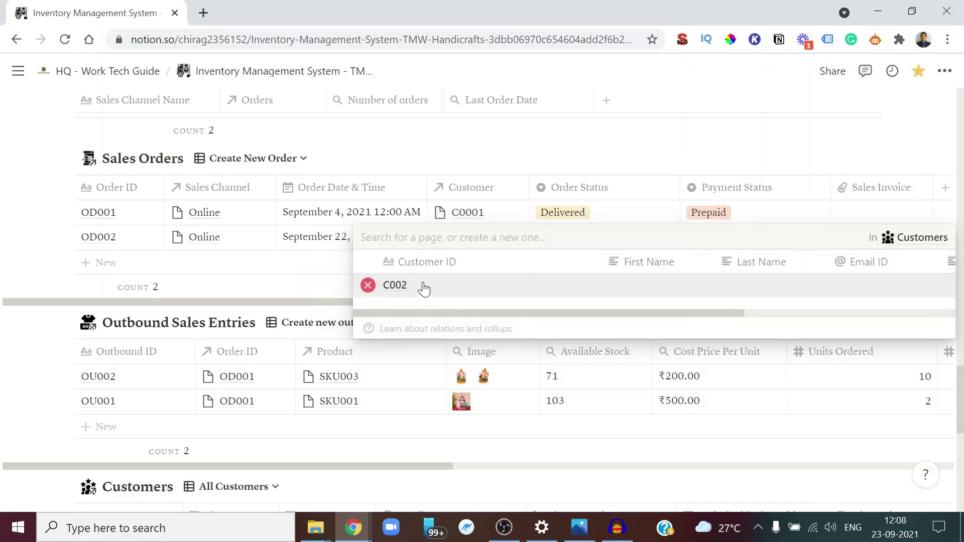
click(405, 289)
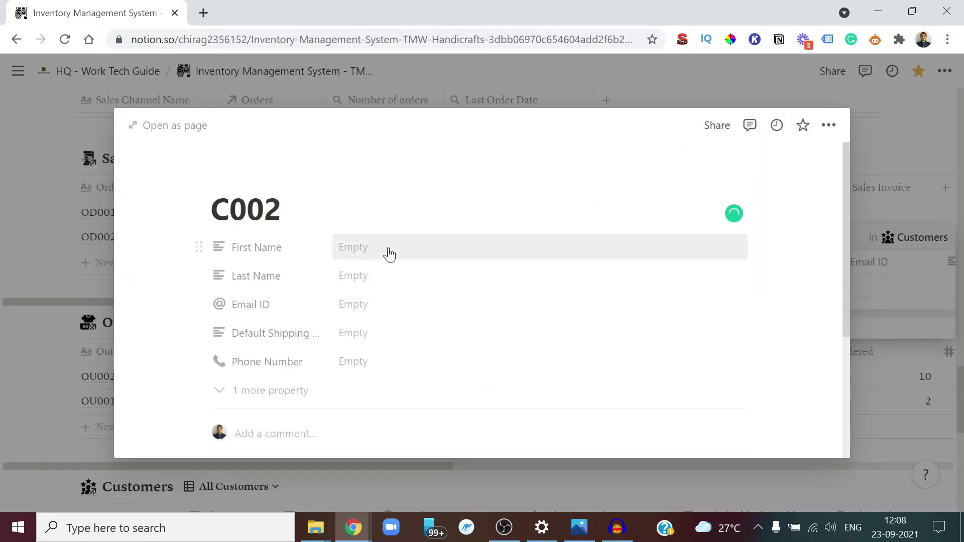
Fill in C002's First Name and Last Name from the Demo video data notes
key(alt+Tab)
key(alt+Tab)
scroll(388, 247, down, 5)
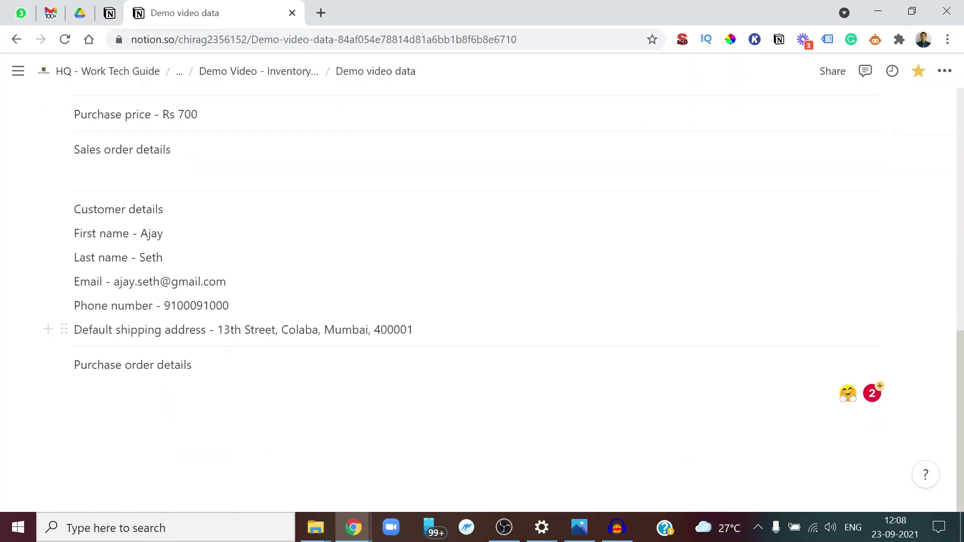
double_click(152, 233)
key(alt+Tab)
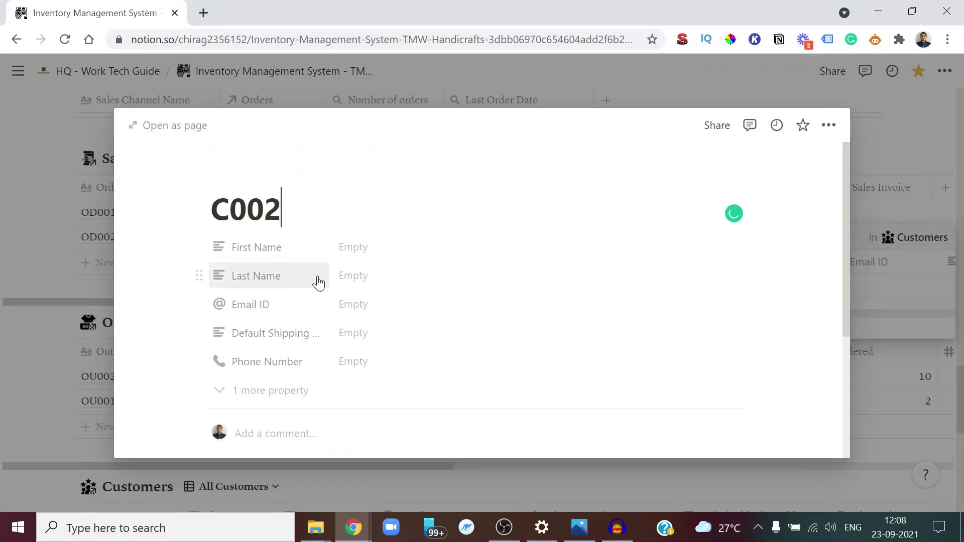
click(375, 259)
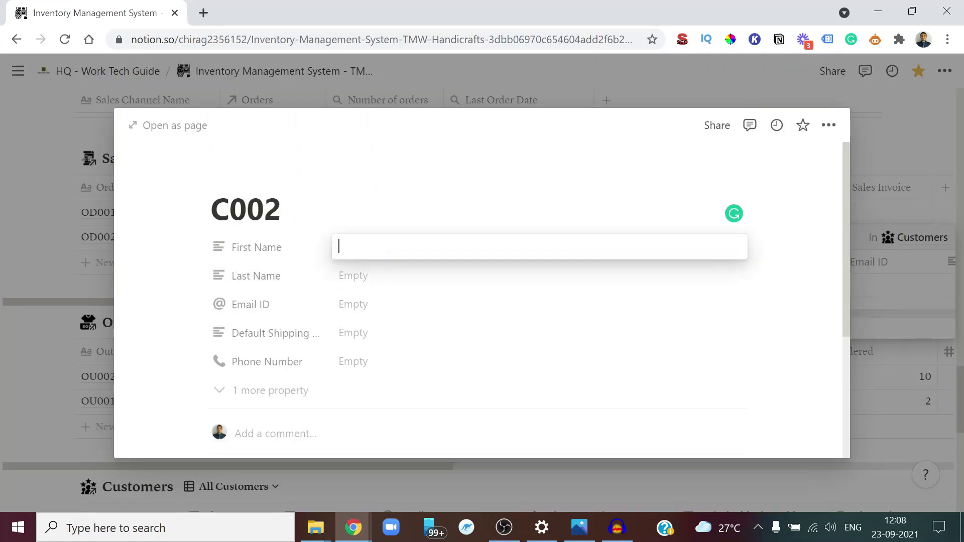
click(375, 284)
text(s)
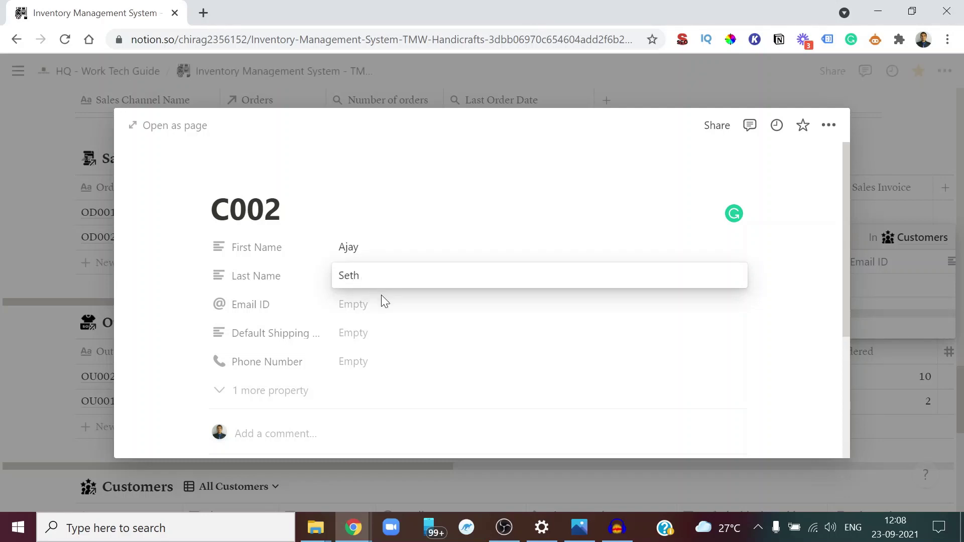
key(Return)
Paste the customer's e-mail address into C002's Email ID field
key(alt+Tab)
drag(227, 281, 114, 282)
key(ctrl+c)
key(alt+Tab)
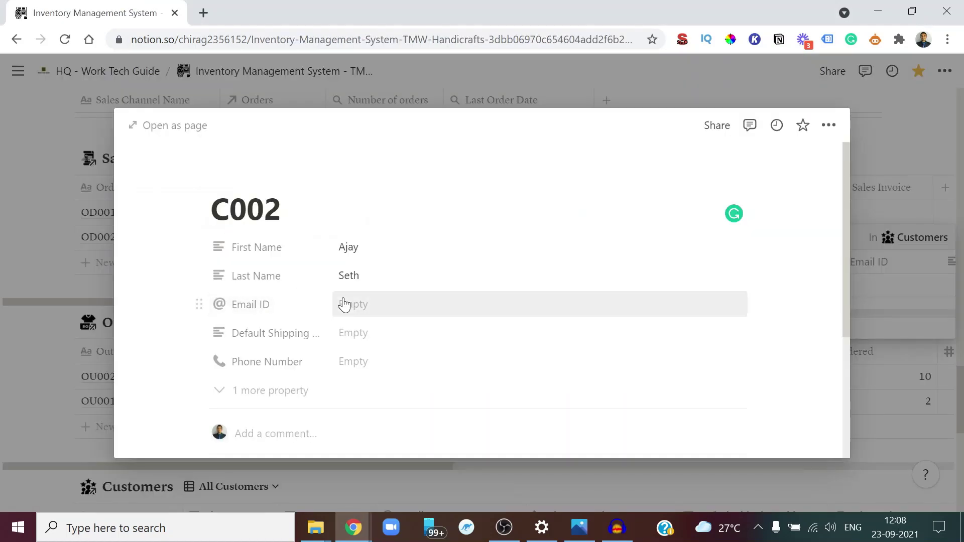
click(349, 306)
key(ctrl+v)
key(Return)
Copy the customer's full shipping address into C002's Default Shipping field
key(alt+Tab)
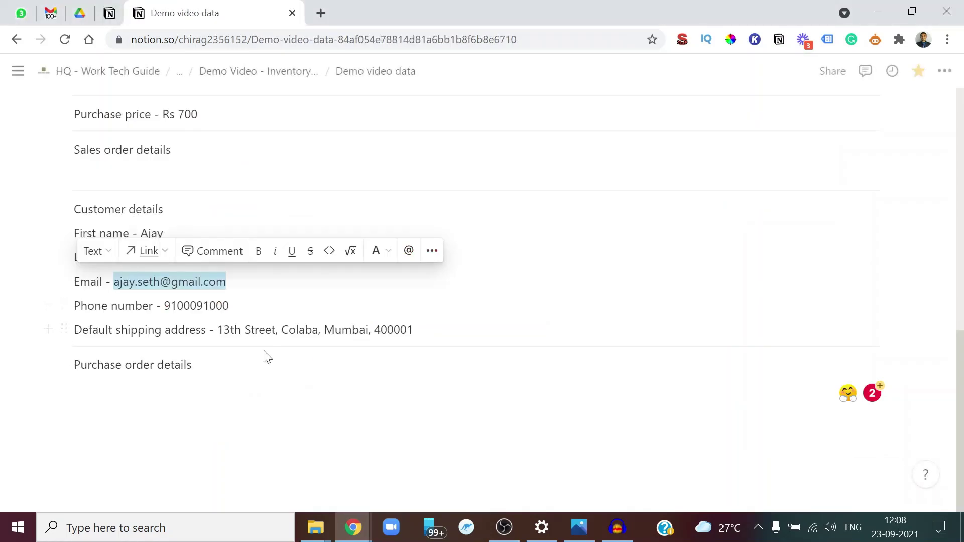
drag(413, 330, 115, 330)
drag(218, 330, 400, 330)
key(alt+Tab)
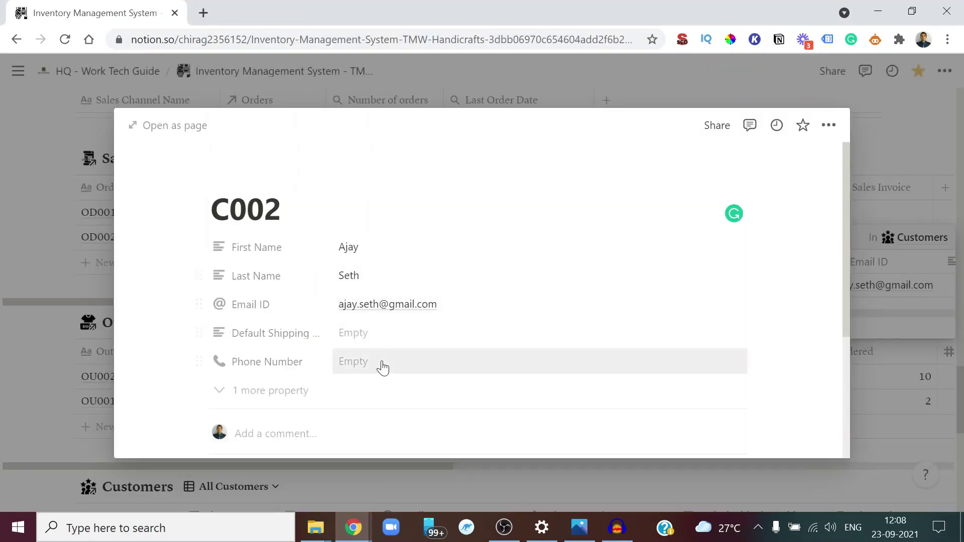
click(381, 334)
text(13th Street, Colaba, Mumbai, 400001)
key(Return)
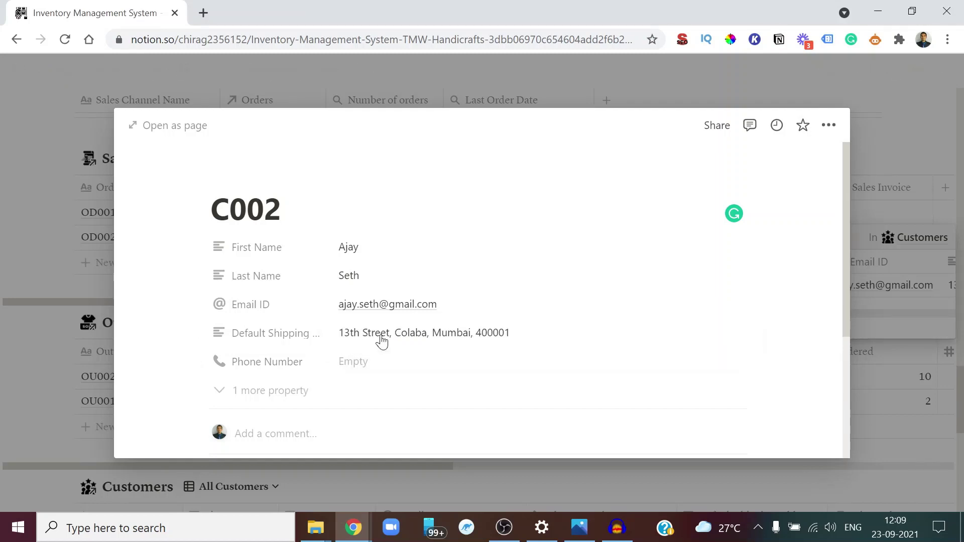
Paste the customer's phone number into C002's Phone Number field and close the page
key(alt+Tab)
click(163, 233)
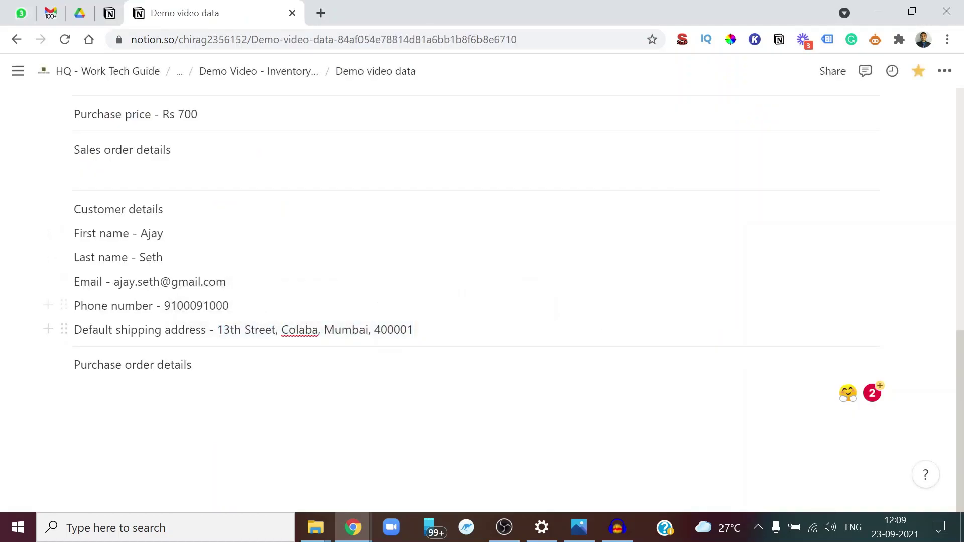
drag(223, 306, 170, 306)
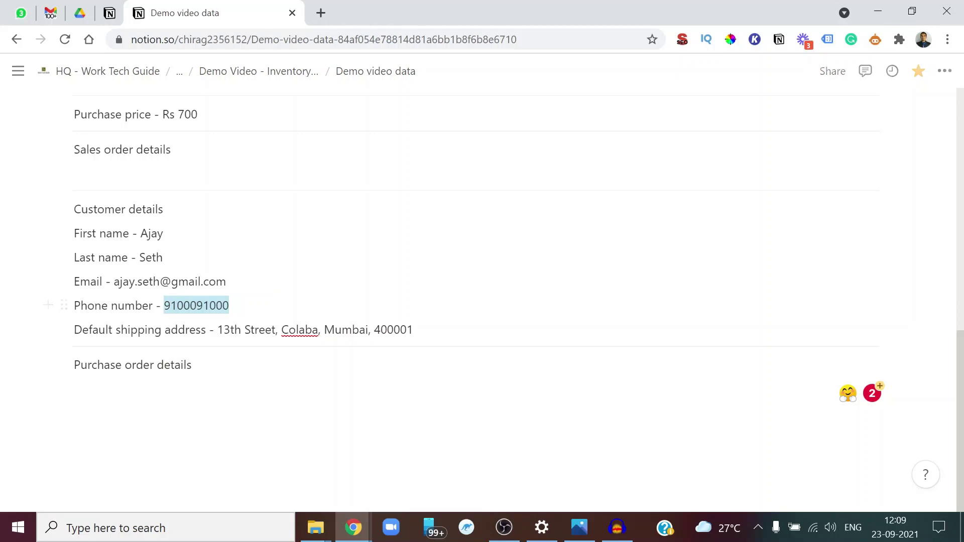
key(alt+Tab)
click(390, 362)
key(ctrl+v)
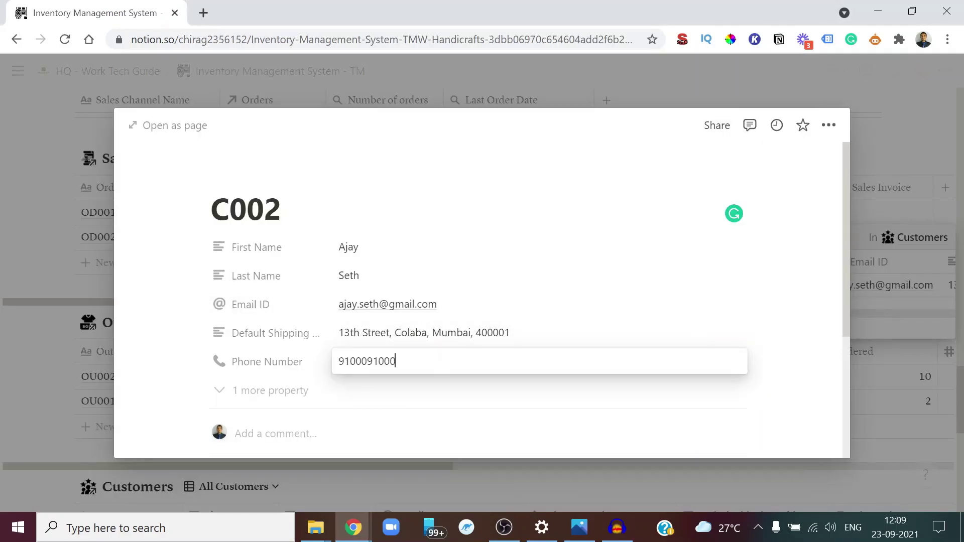
key(Return)
key(Escape)
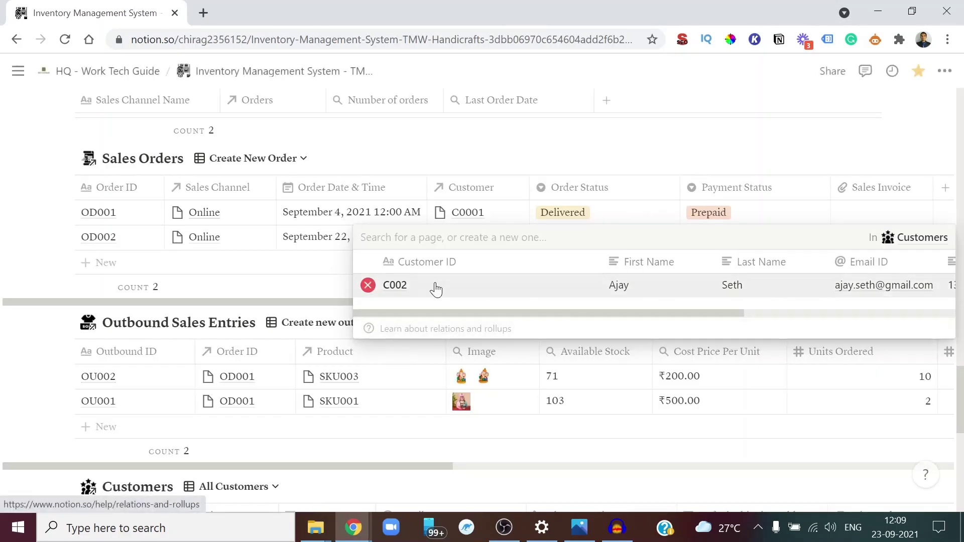
Set OD002's order status to Need to Pack and payment status to Prepaid
key(Escape)
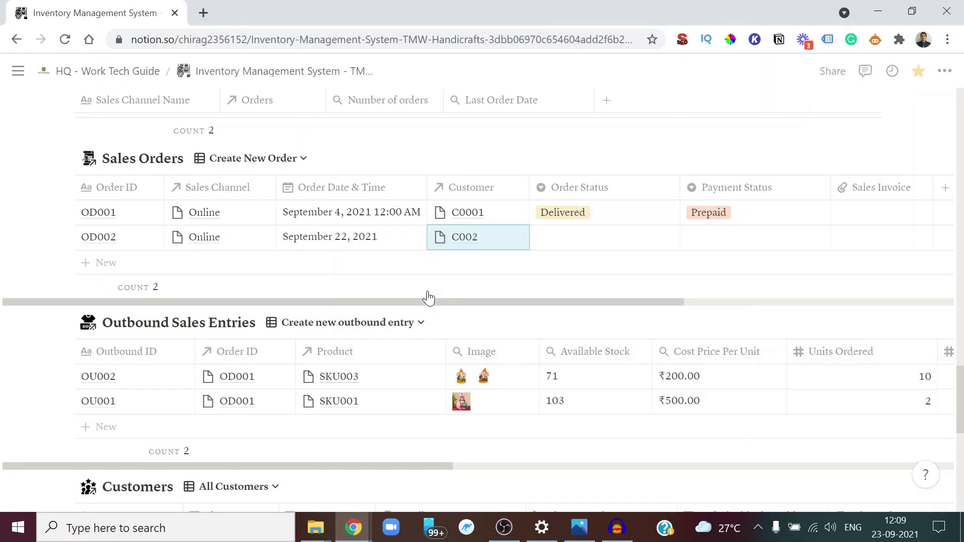
click(591, 244)
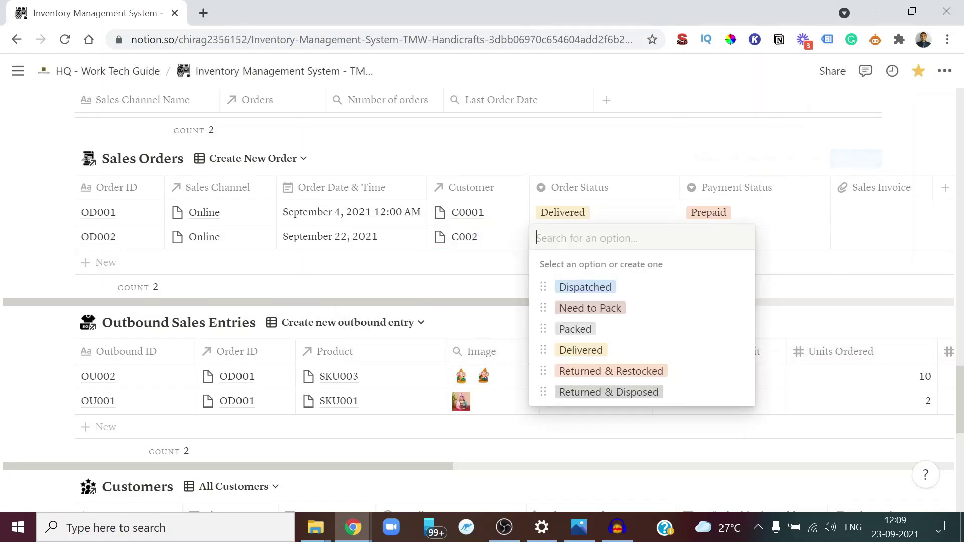
click(610, 308)
click(711, 246)
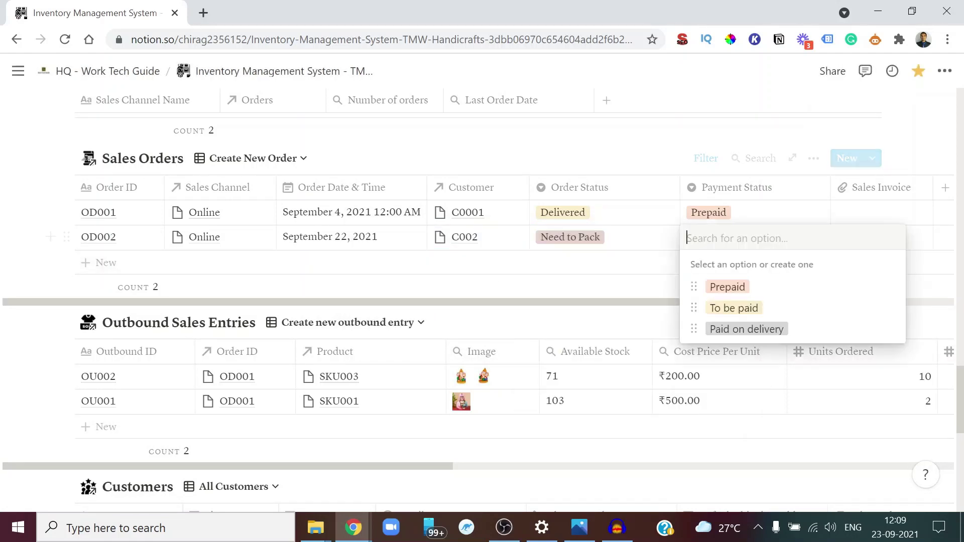
click(737, 292)
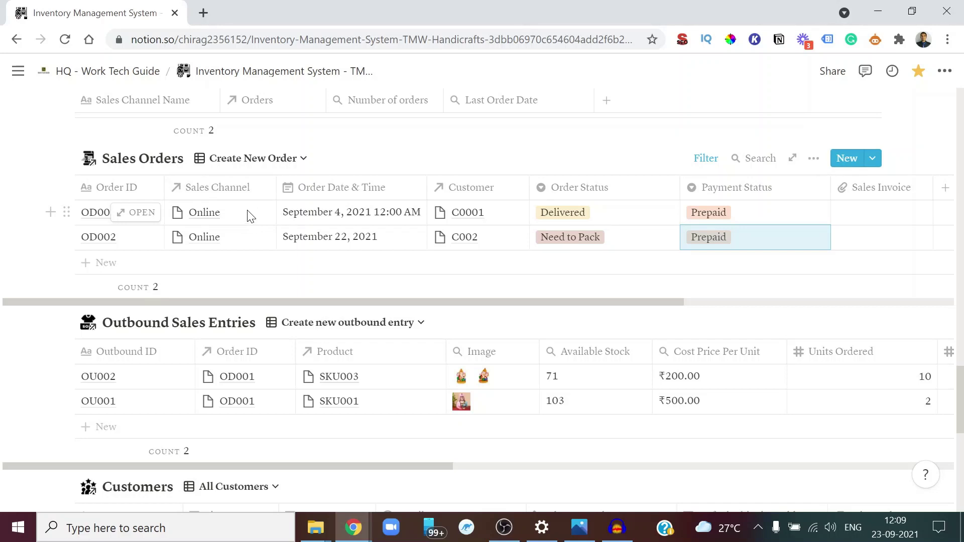
scroll(249, 217, down, 1)
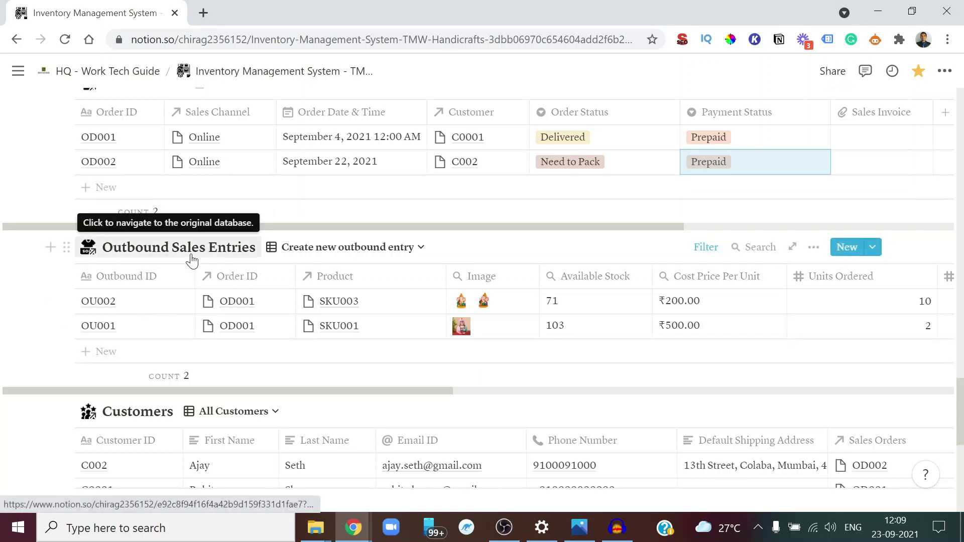
Create outbound entry OU003 linked to order OD002 and product SKU004
click(121, 358)
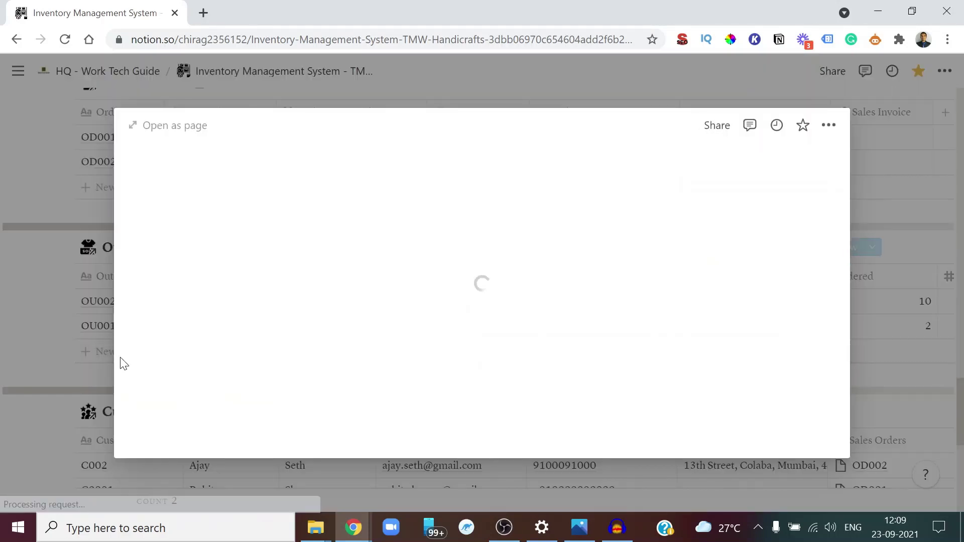
text(OU003)
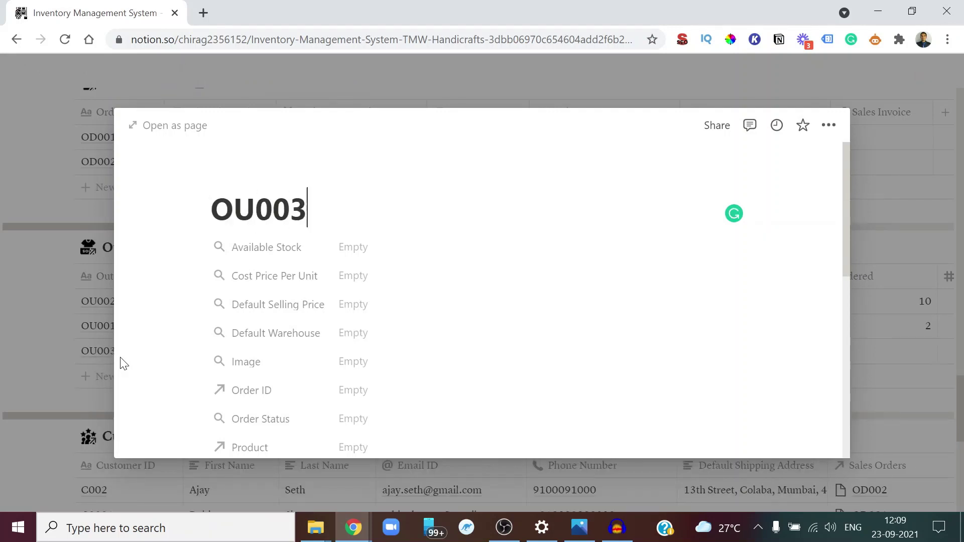
key(Escape)
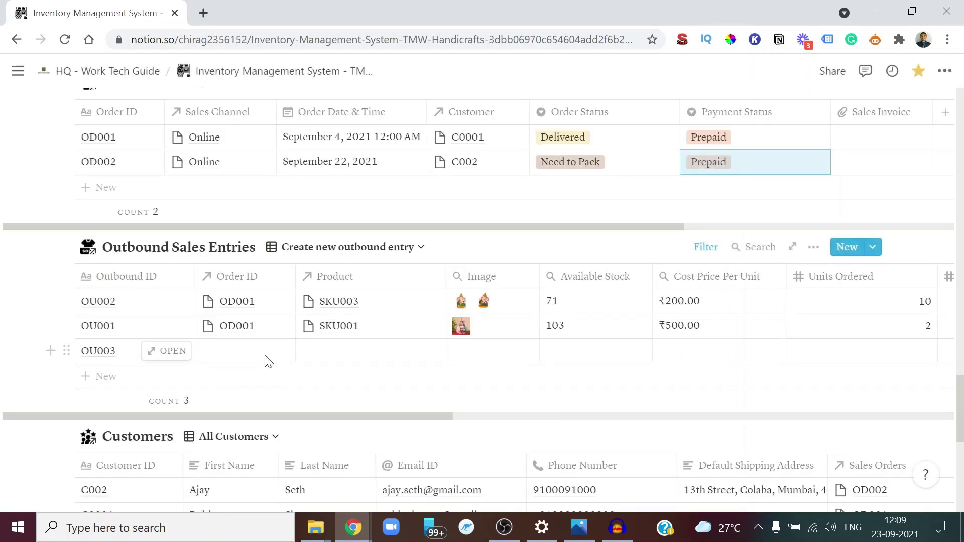
click(264, 352)
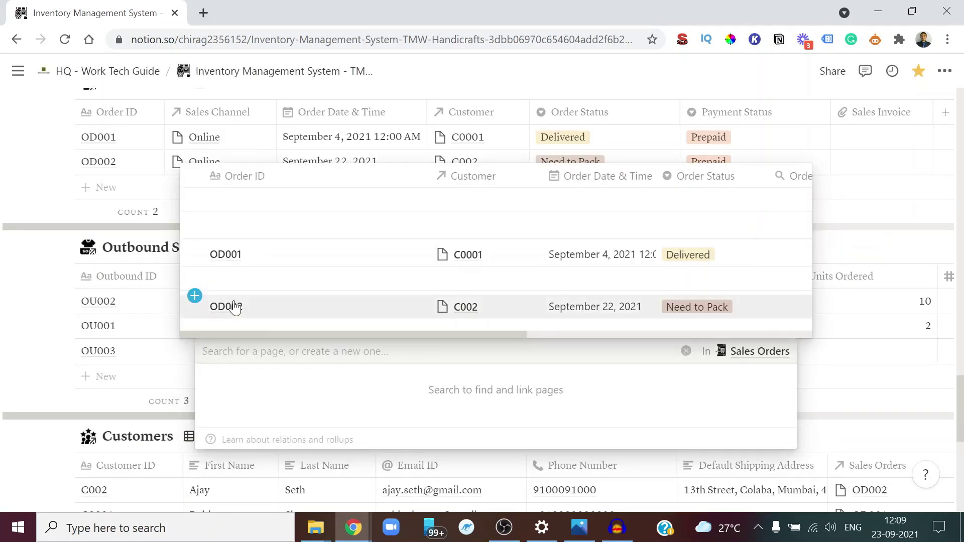
click(234, 307)
key(Escape)
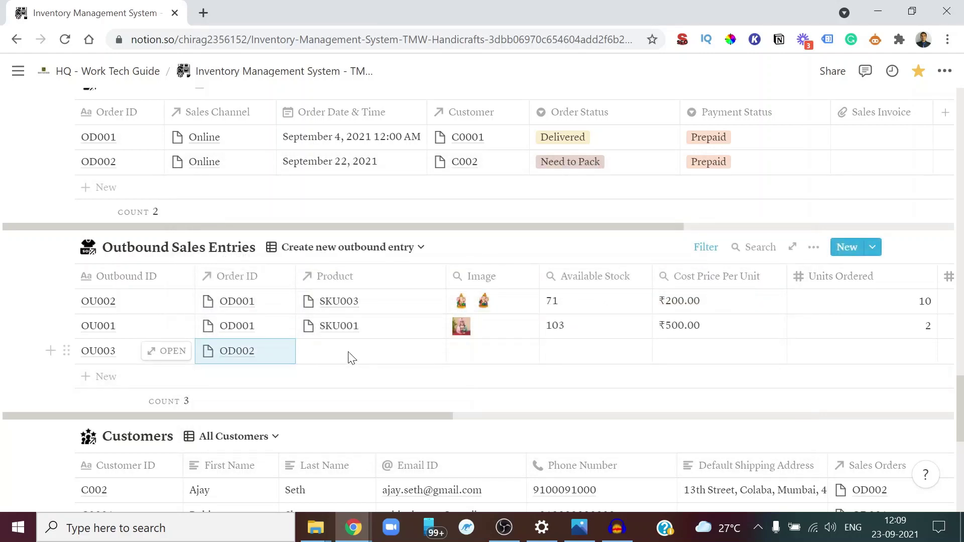
click(351, 358)
scroll(550, 283, right, 3)
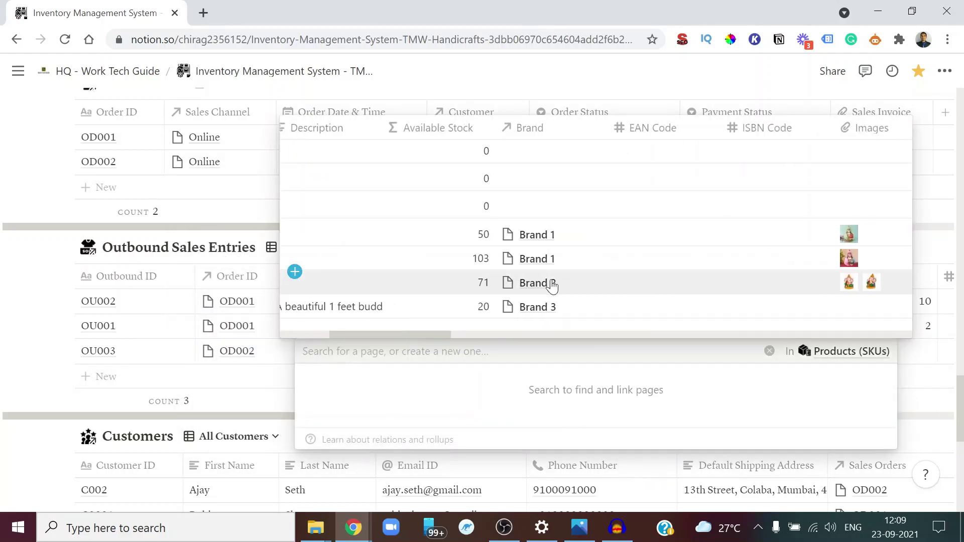
scroll(552, 286, right, 4)
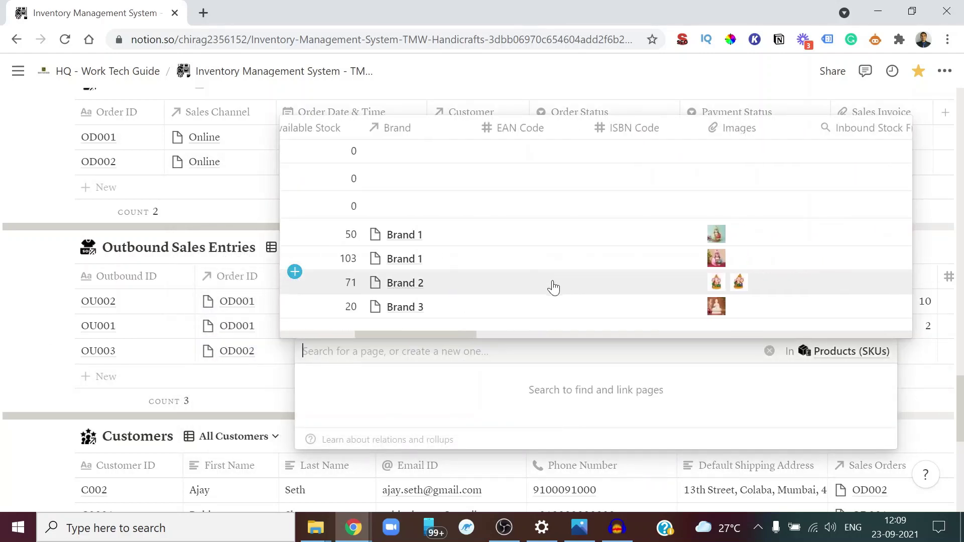
click(302, 310)
key(Escape)
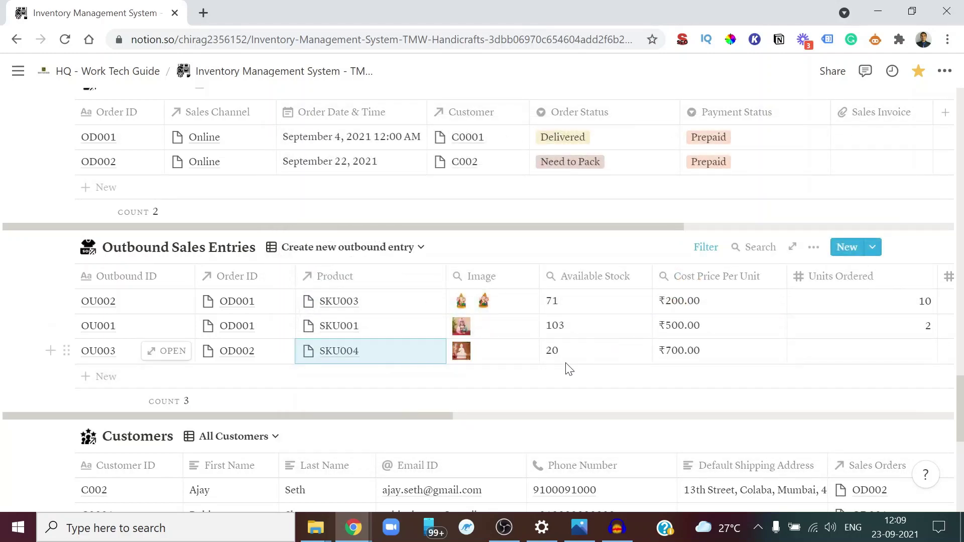
Enter 6 units ordered and 6 units actually sold for OU003
scroll(569, 370, right, 5)
click(605, 357)
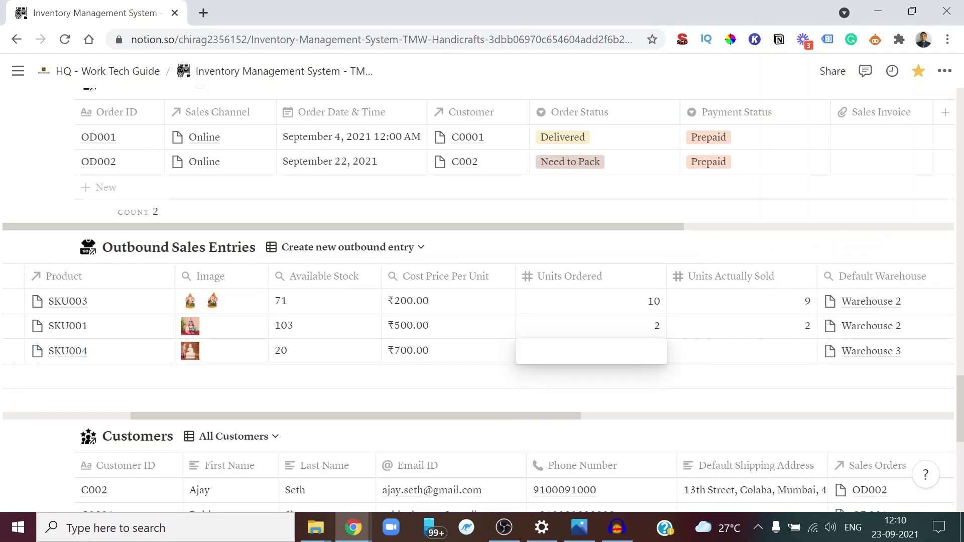
key(Escape)
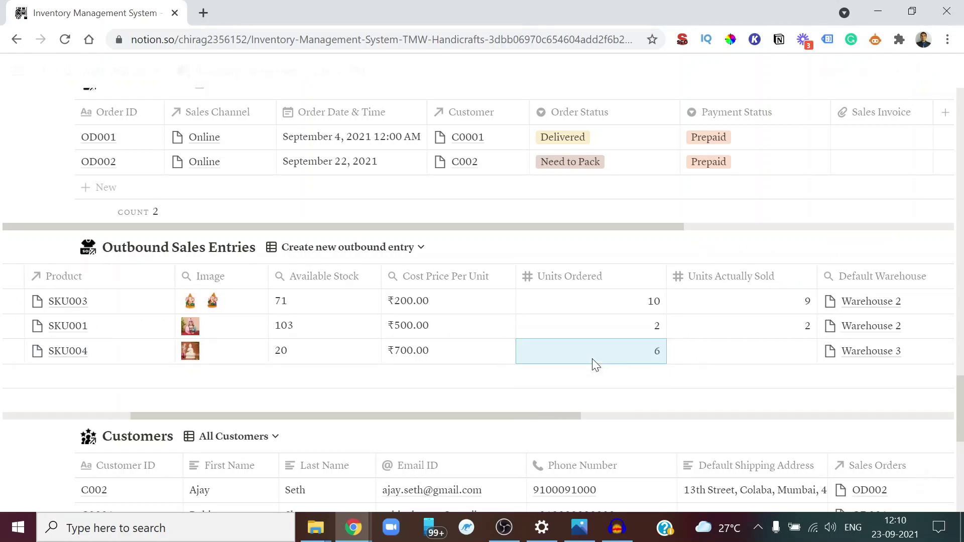
click(745, 360)
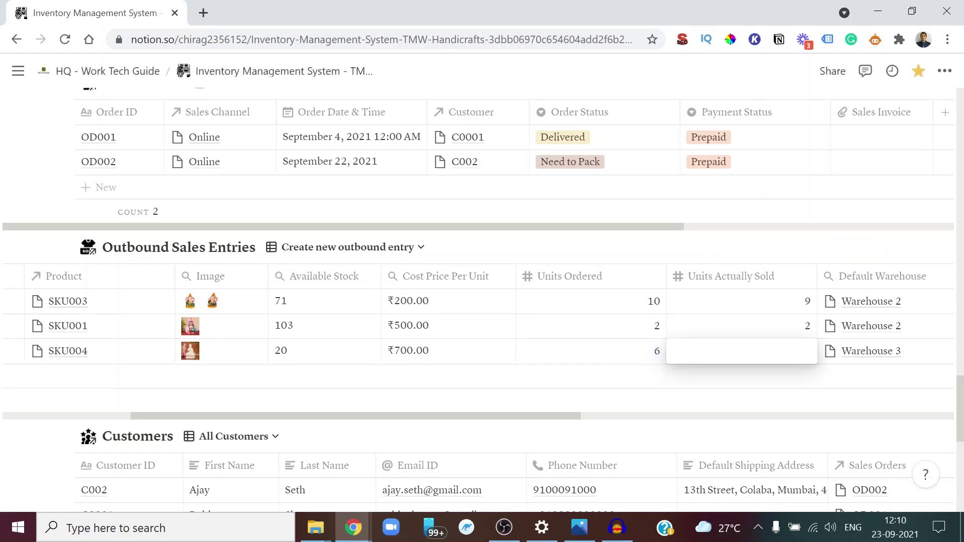
text(6)
key(Escape)
scroll(782, 391, right, 3)
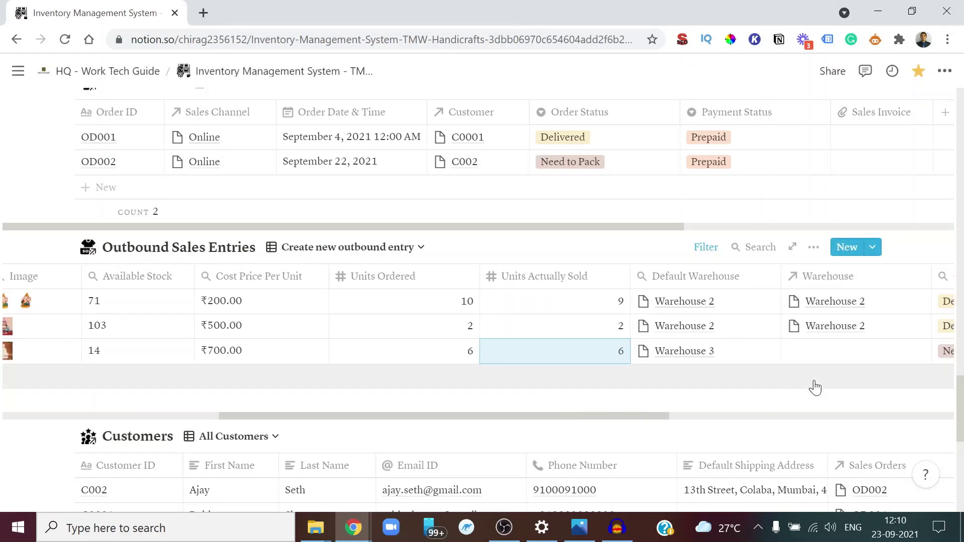
scroll(804, 377, right, 3)
Assign OU003 to Warehouse 3
click(788, 361)
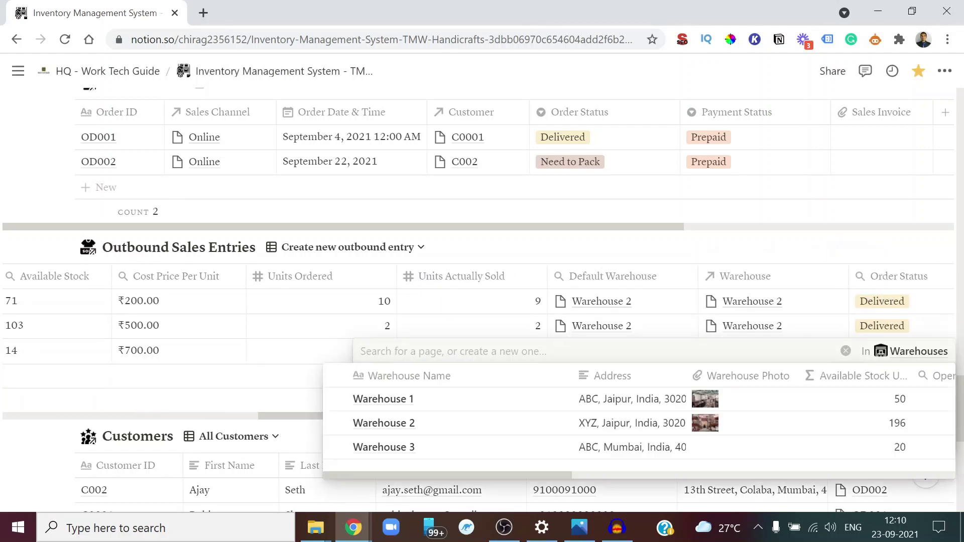
click(415, 447)
click(846, 394)
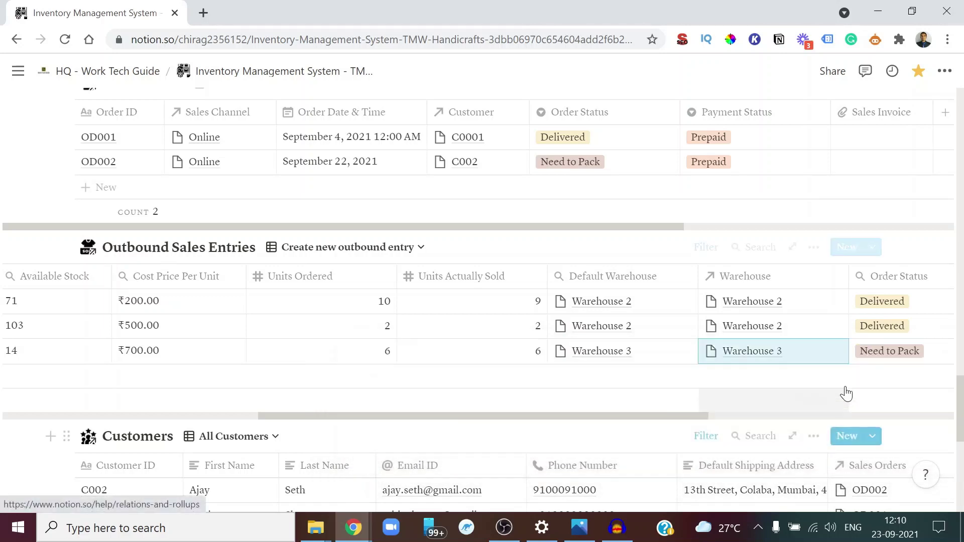
Set OU003's selling price per unit to 1400, giving a total of 8400
scroll(829, 376, right, 5)
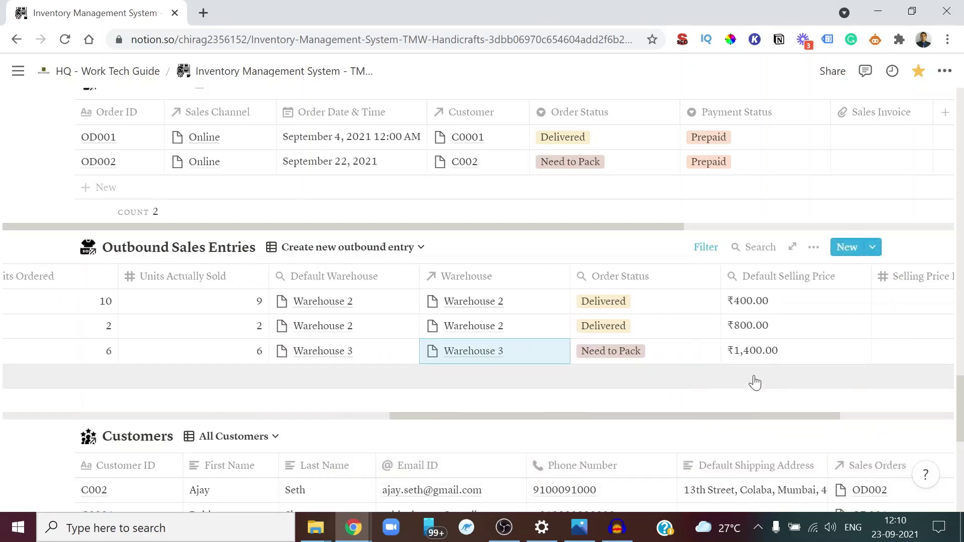
scroll(812, 355, right, 3)
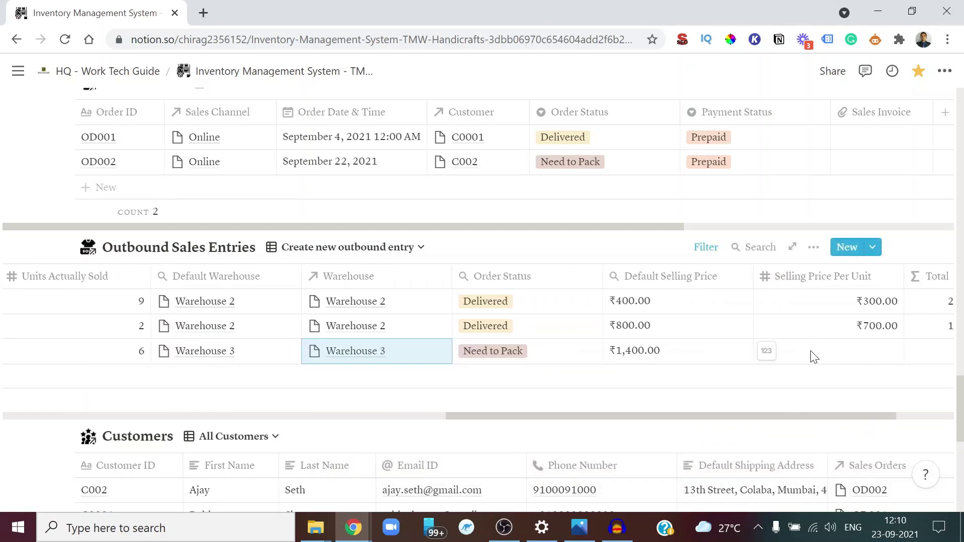
click(804, 354)
text(1400)
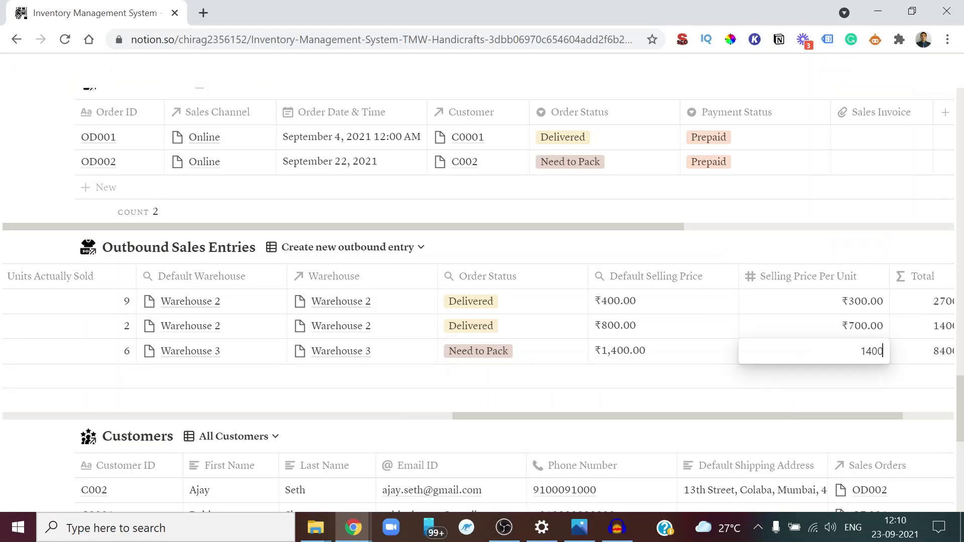
key(Return)
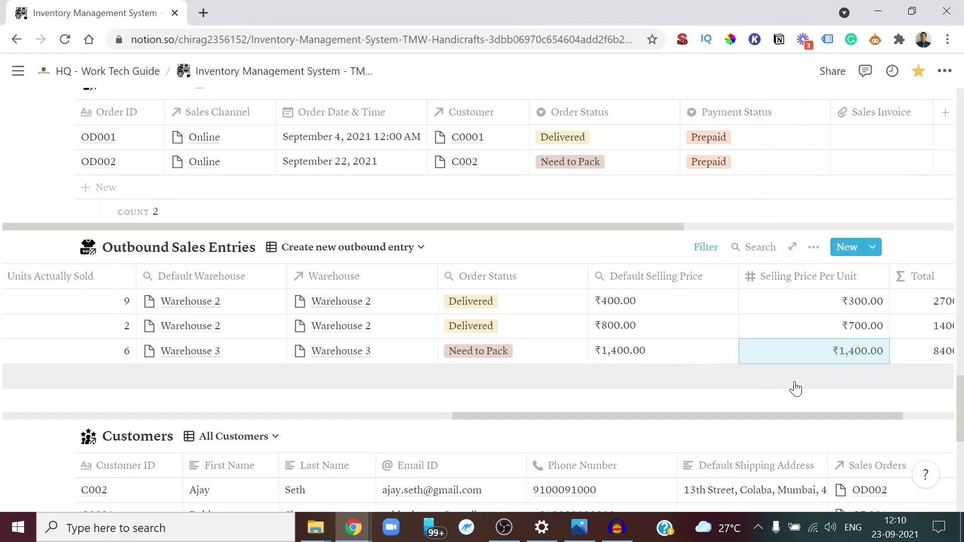
scroll(819, 394, right, 2)
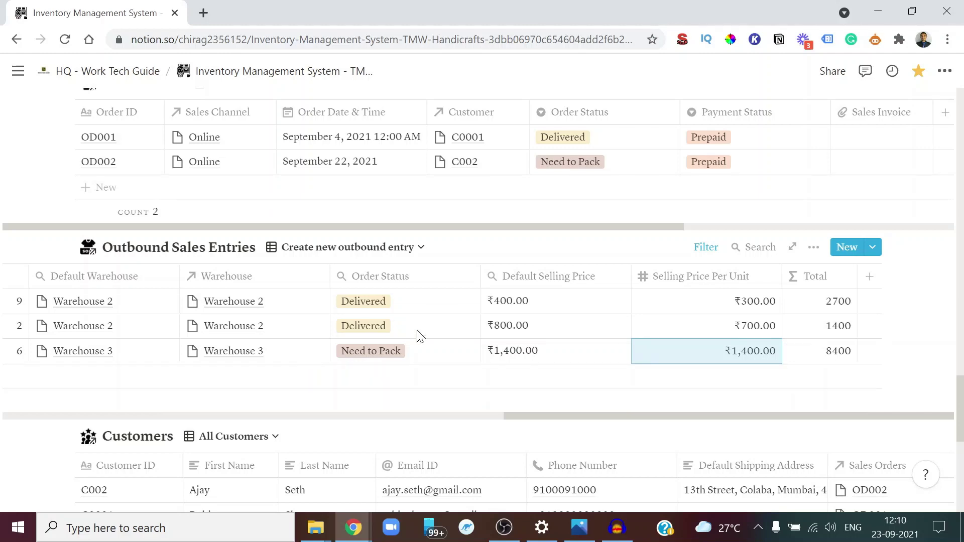
scroll(421, 337, left, 3)
scroll(421, 337, left, 2)
scroll(274, 296, down, 3)
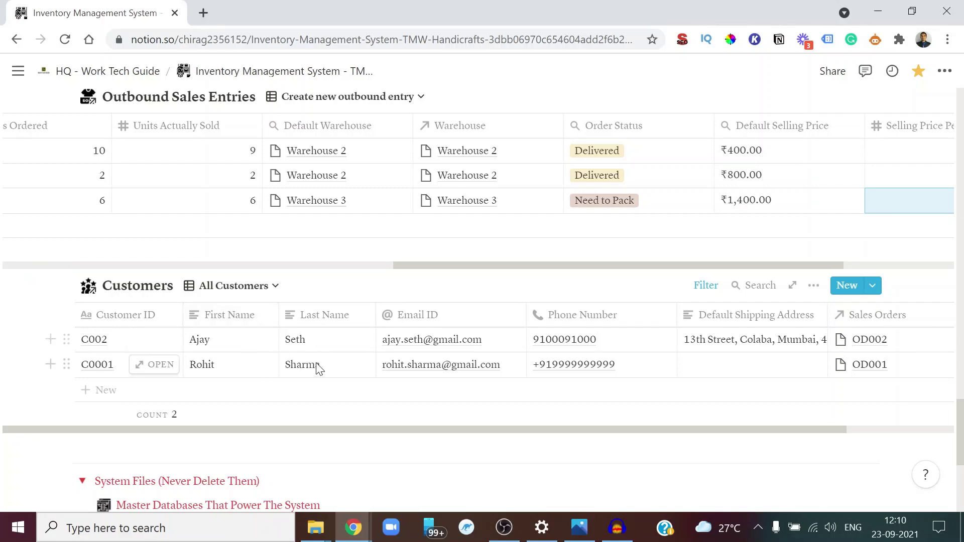
scroll(318, 368, up, 2)
Scroll up past Product Groups and show the Low stock products view of Products (SKUs)
scroll(330, 374, up, 2)
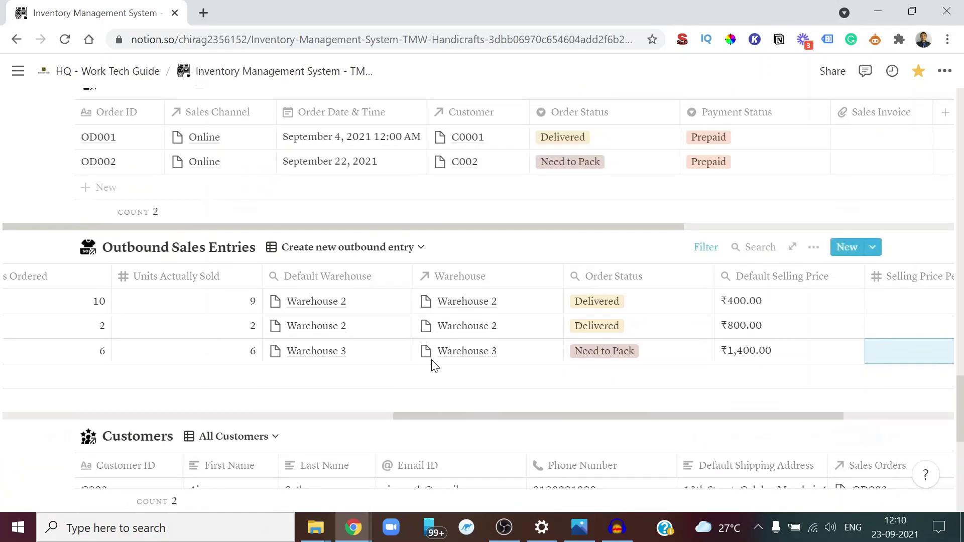
scroll(425, 351, up, 5)
scroll(384, 350, up, 15)
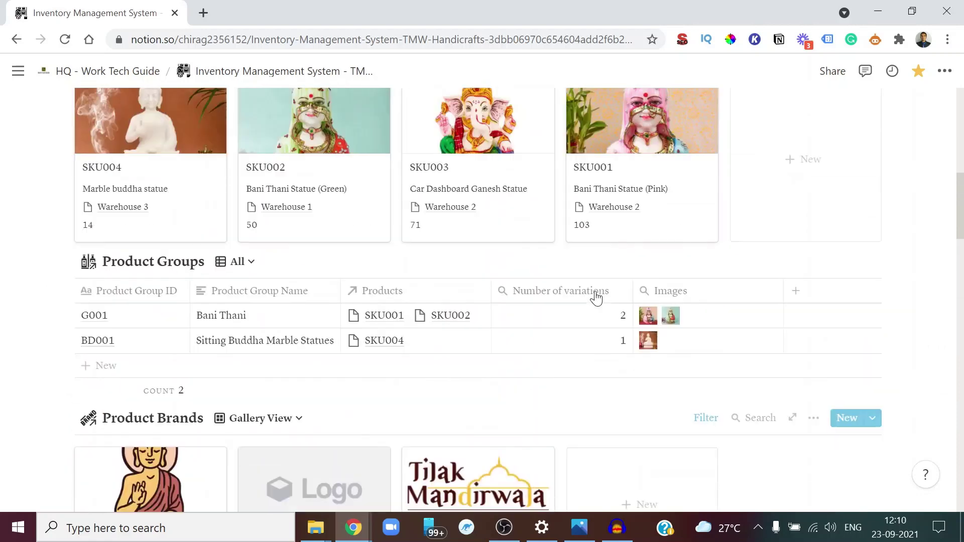
scroll(678, 322, up, 4)
scroll(678, 323, down, 6)
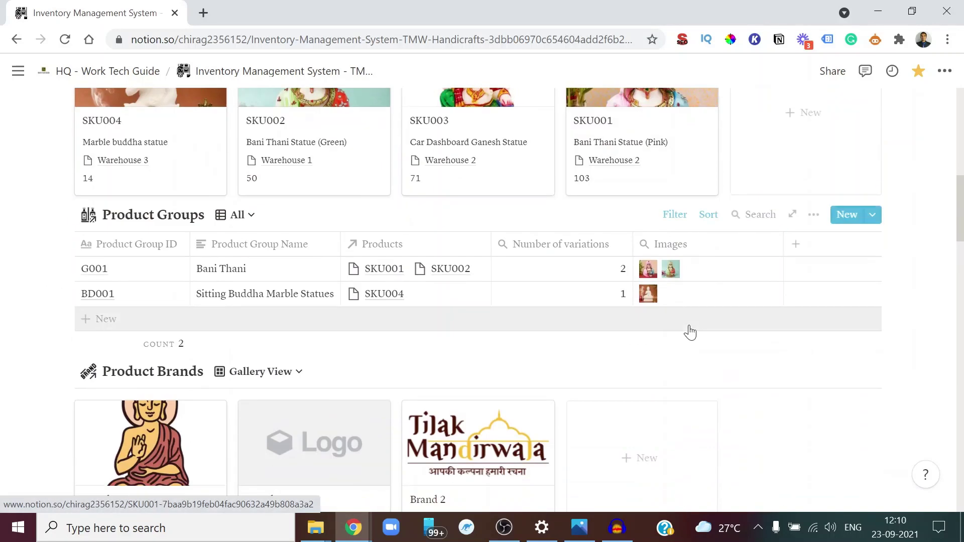
scroll(355, 318, up, 3)
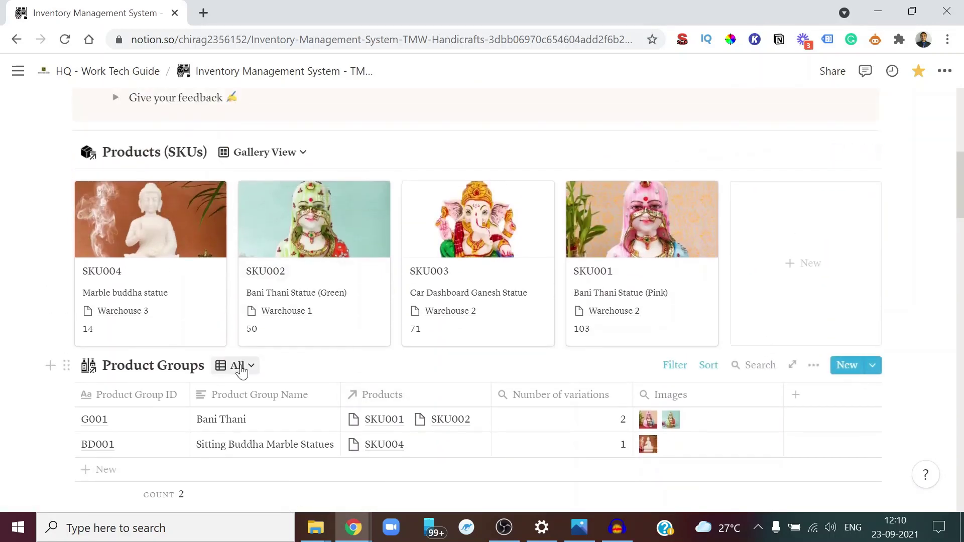
click(237, 366)
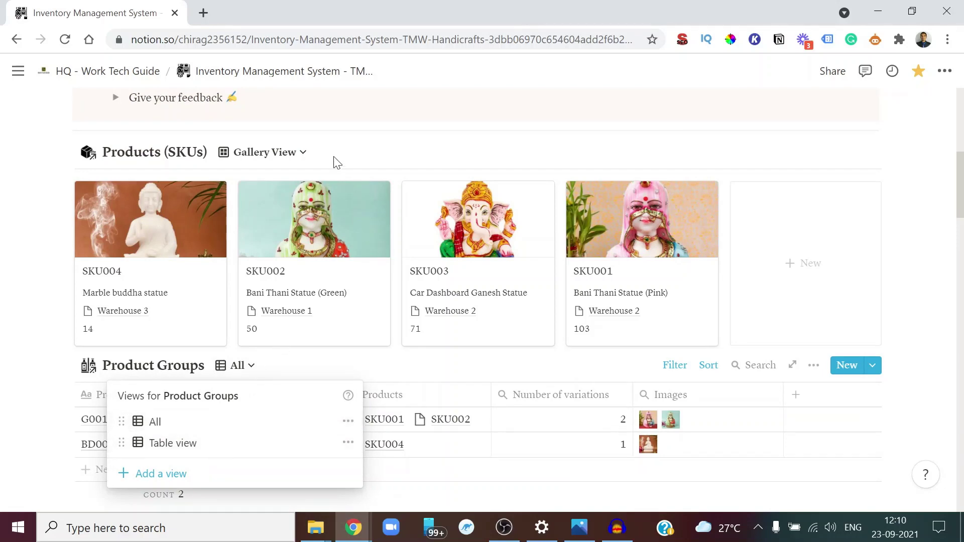
click(287, 162)
click(286, 162)
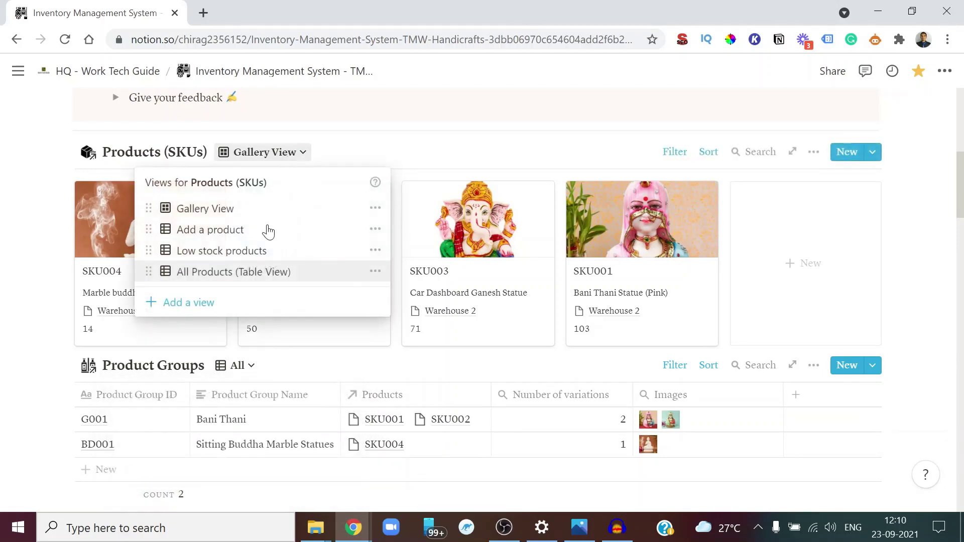
click(249, 252)
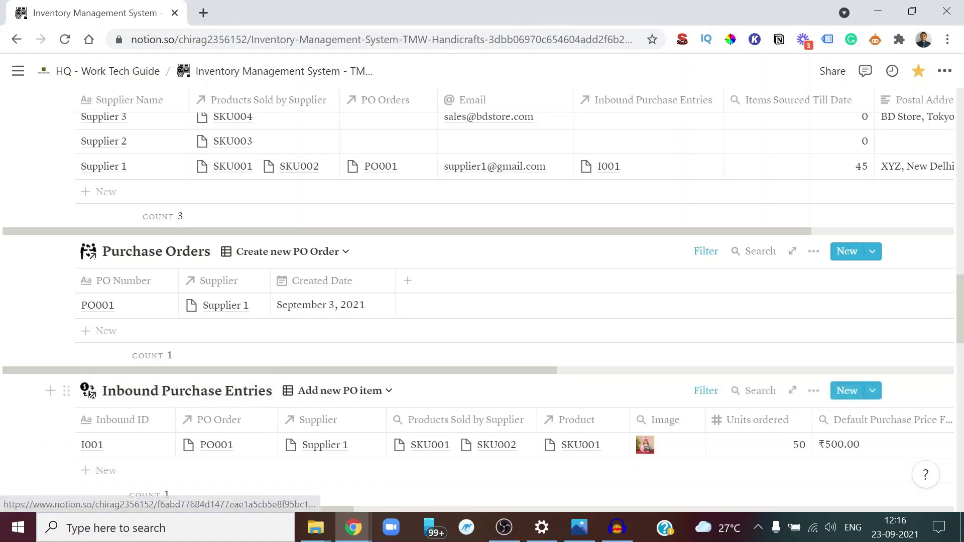
Add purchase order POO2 linked to Supplier 3
click(149, 342)
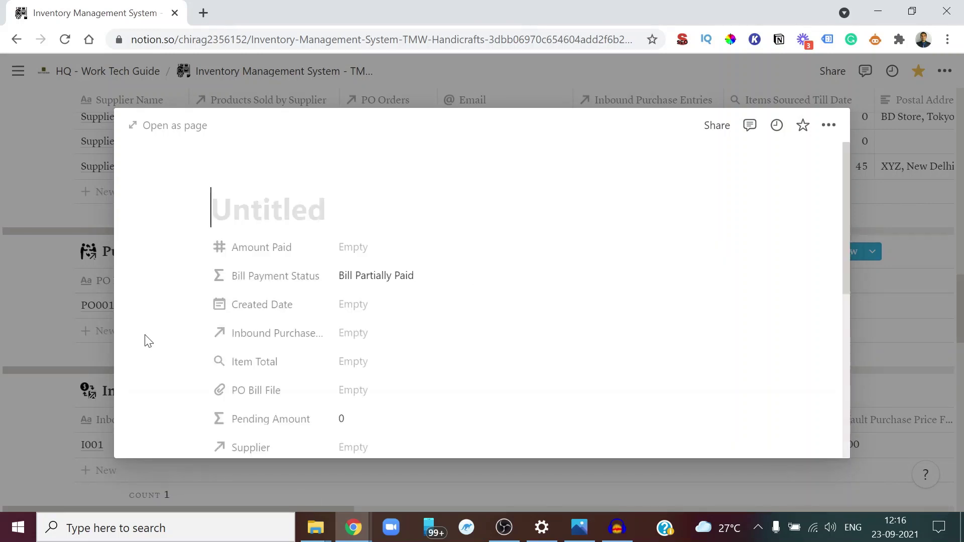
text(POO2)
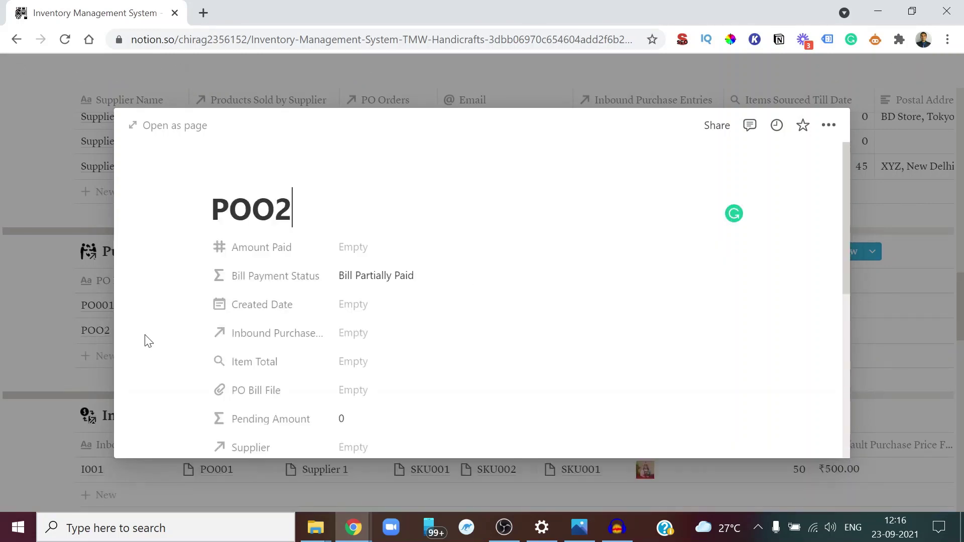
key(Escape)
click(223, 331)
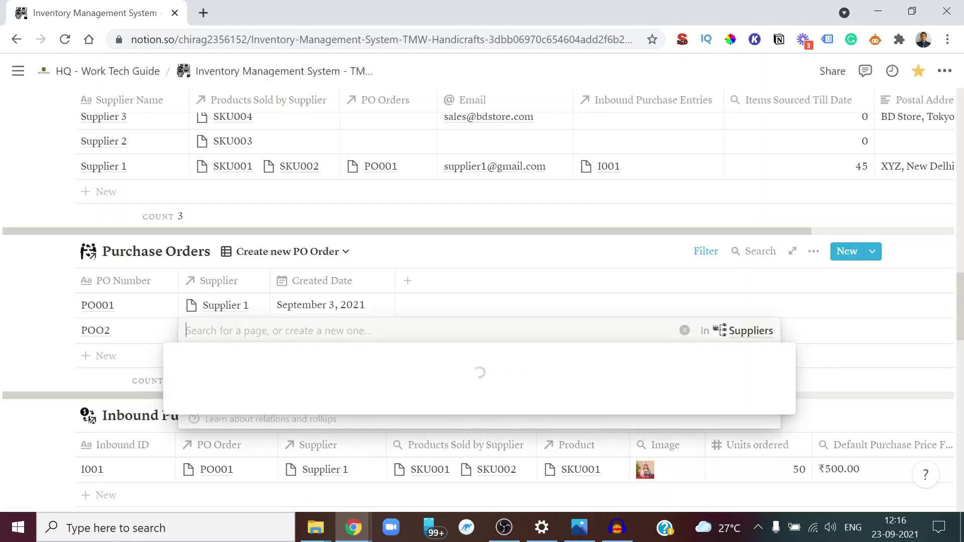
click(229, 428)
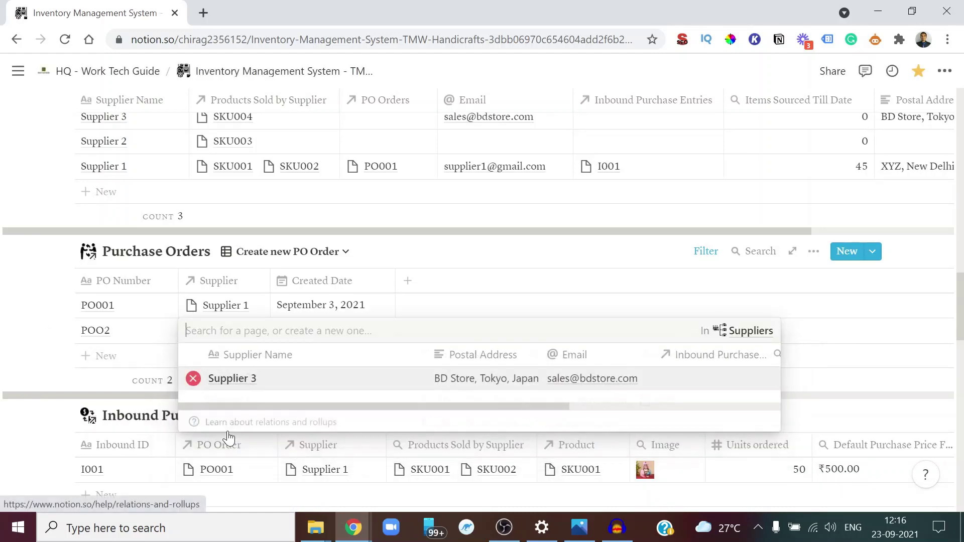
key(Escape)
Set POO2's created date to September 22, 2021
click(332, 333)
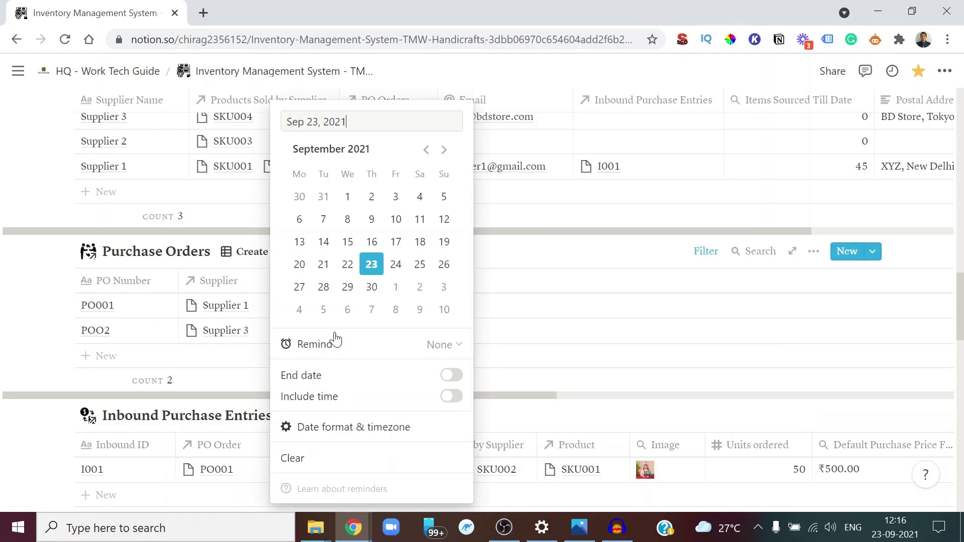
click(347, 265)
key(Escape)
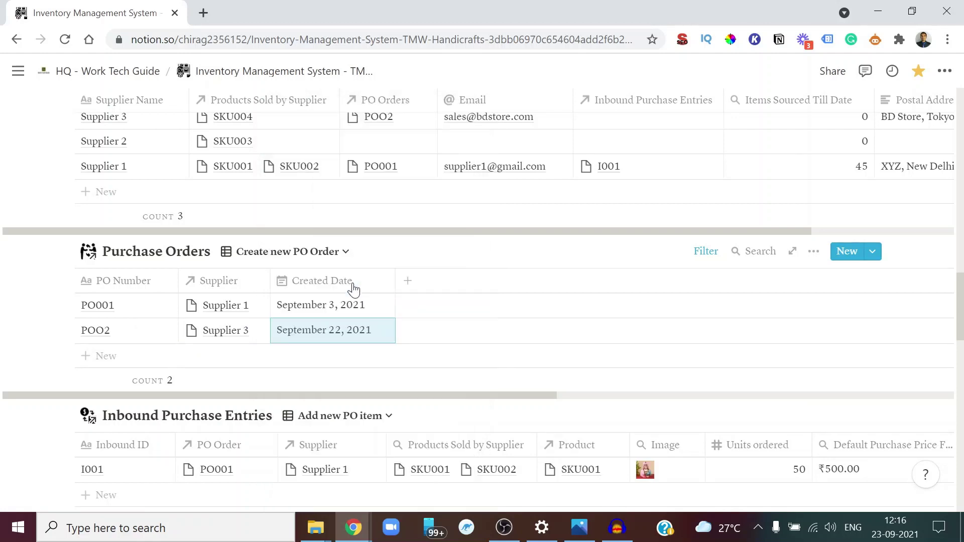
scroll(288, 264, down, 3)
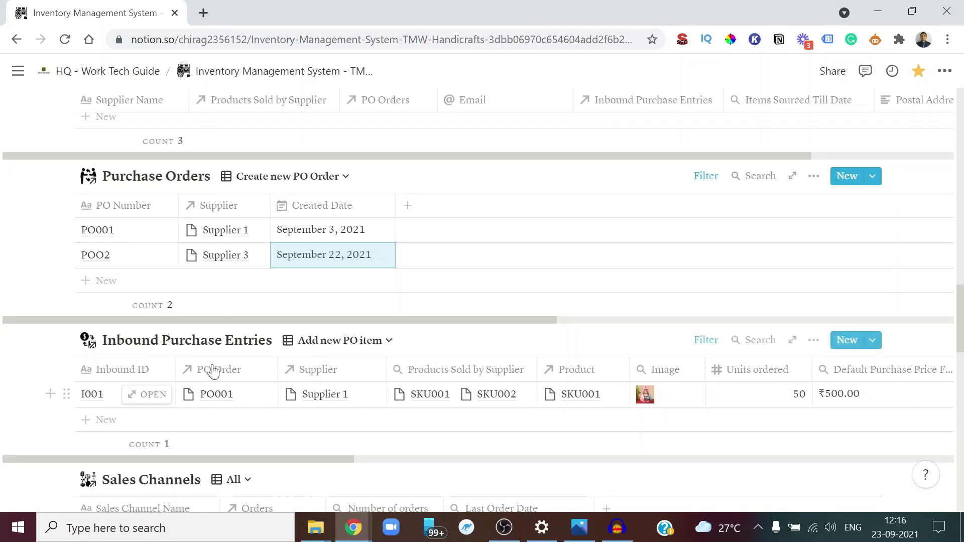
scroll(261, 396, down, 5)
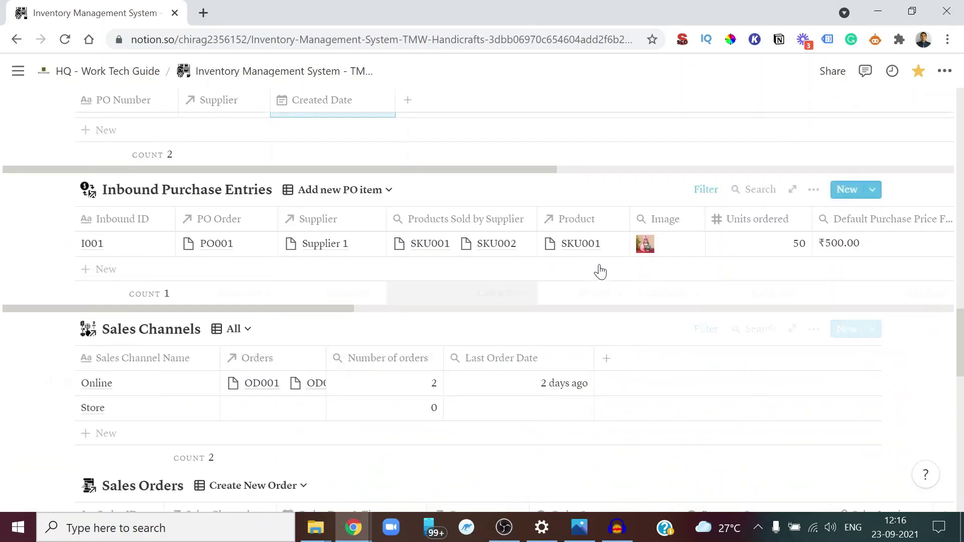
scroll(321, 303, up, 5)
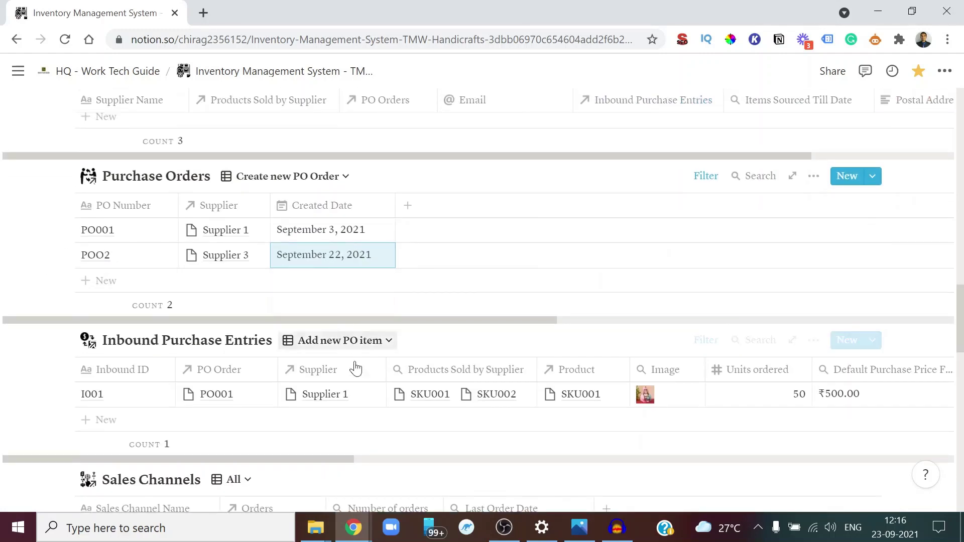
scroll(352, 364, down, 2)
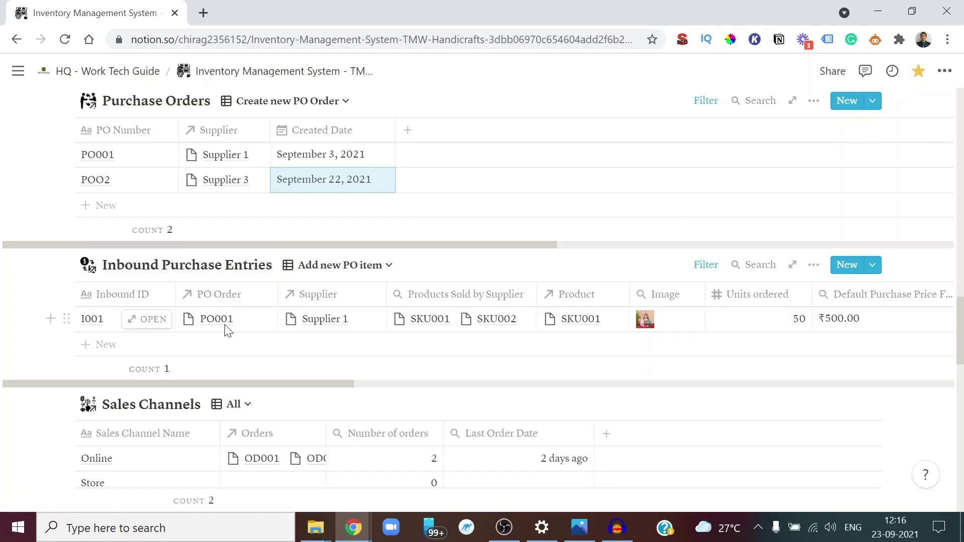
Add a new inbound purchase entry titled IOO2 linked to purchase order POO2
click(140, 350)
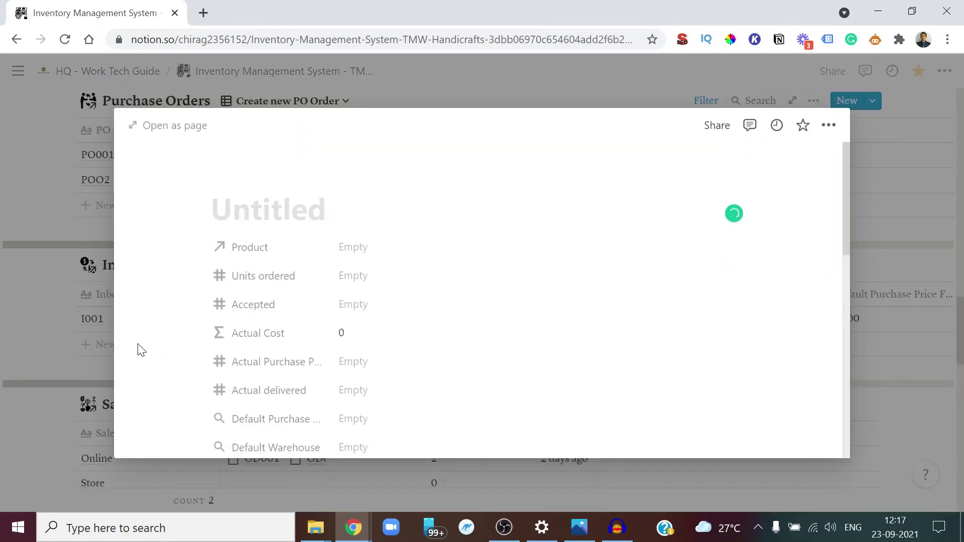
text(IOO2)
key(Escape)
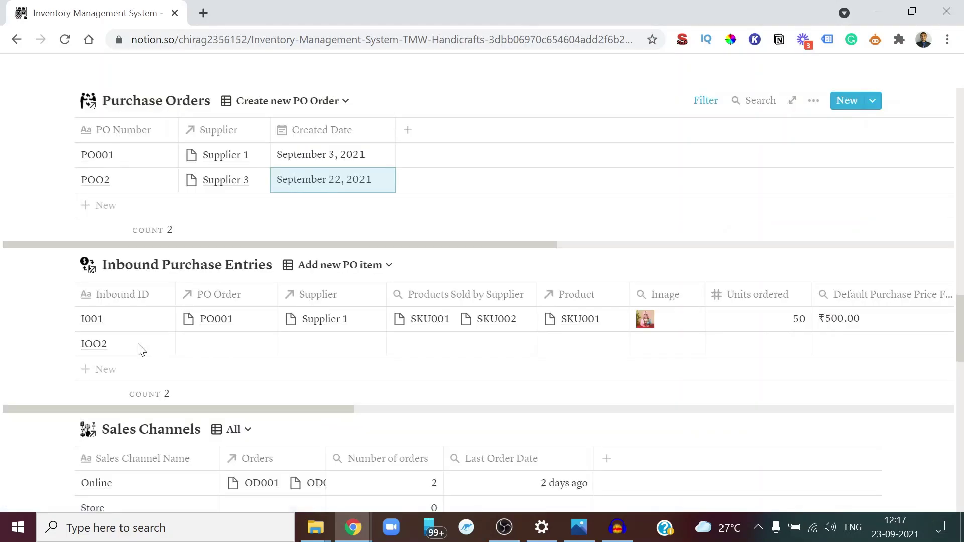
click(243, 345)
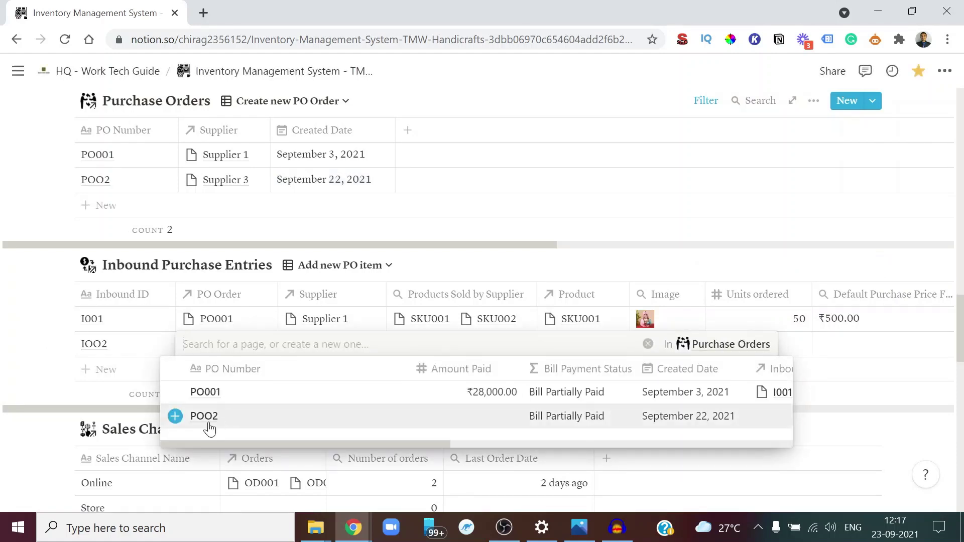
click(209, 422)
key(Escape)
Link Supplier 3 and product SKU004 to entry IOO2
click(326, 344)
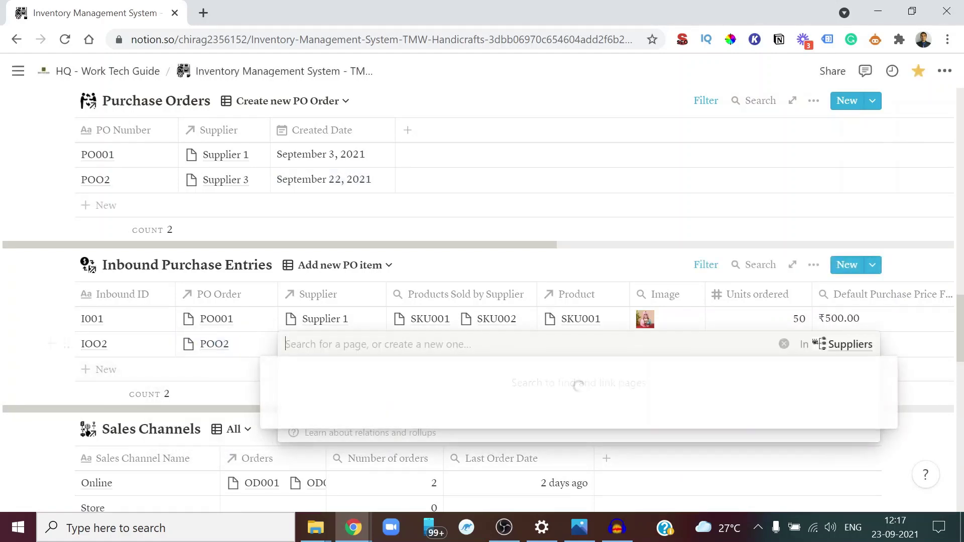
click(330, 442)
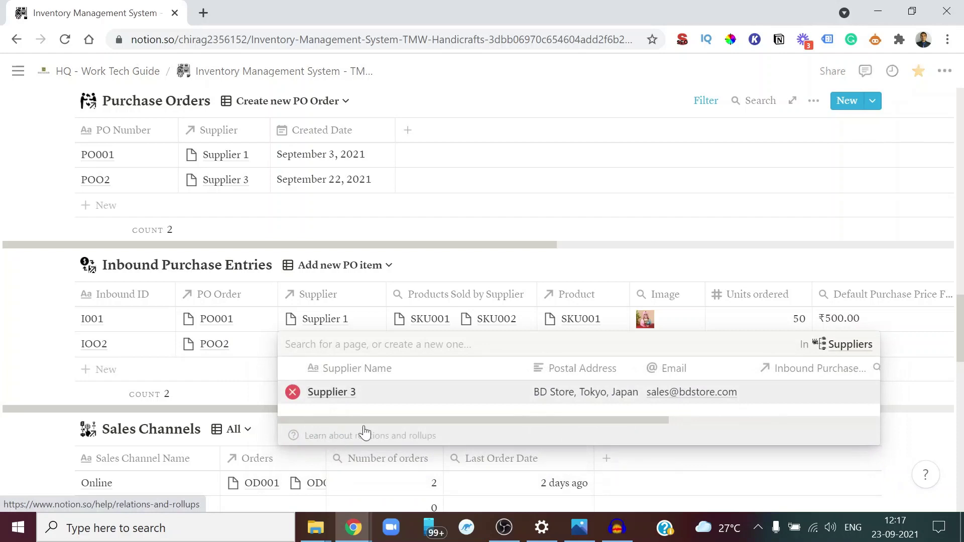
key(Escape)
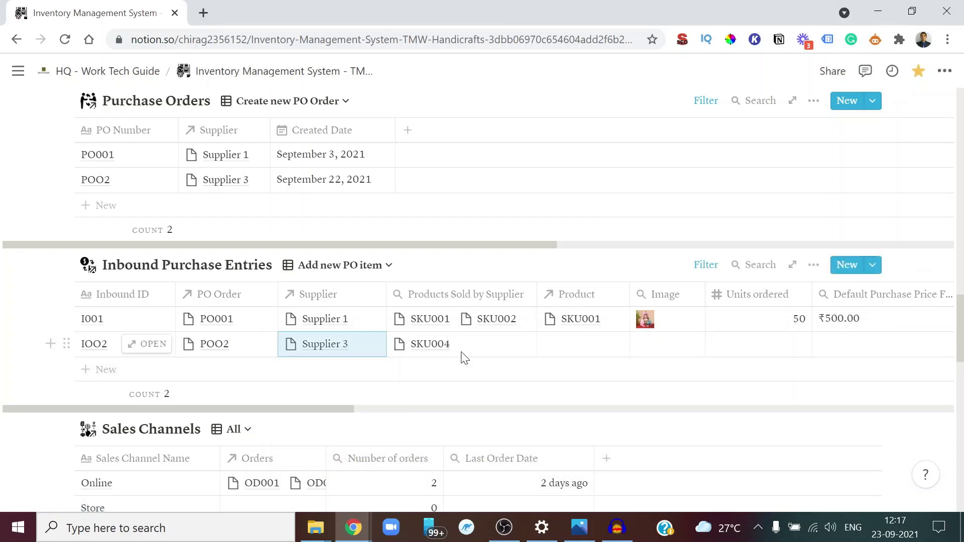
scroll(461, 357, right, 5)
click(461, 348)
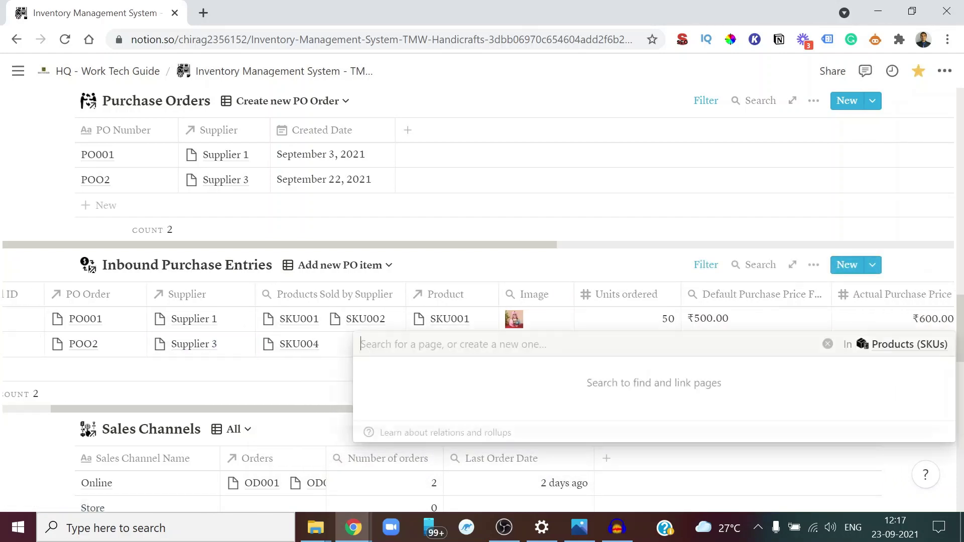
click(372, 471)
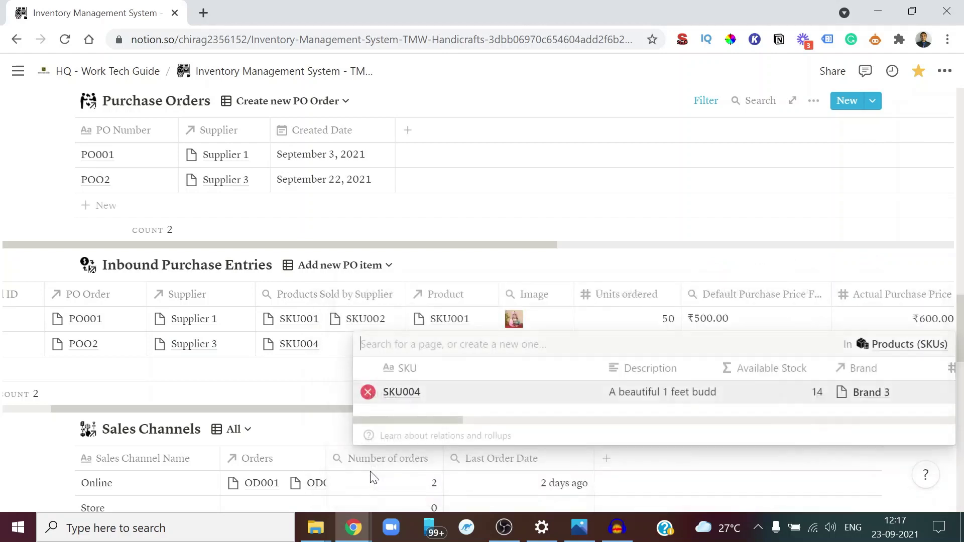
key(Escape)
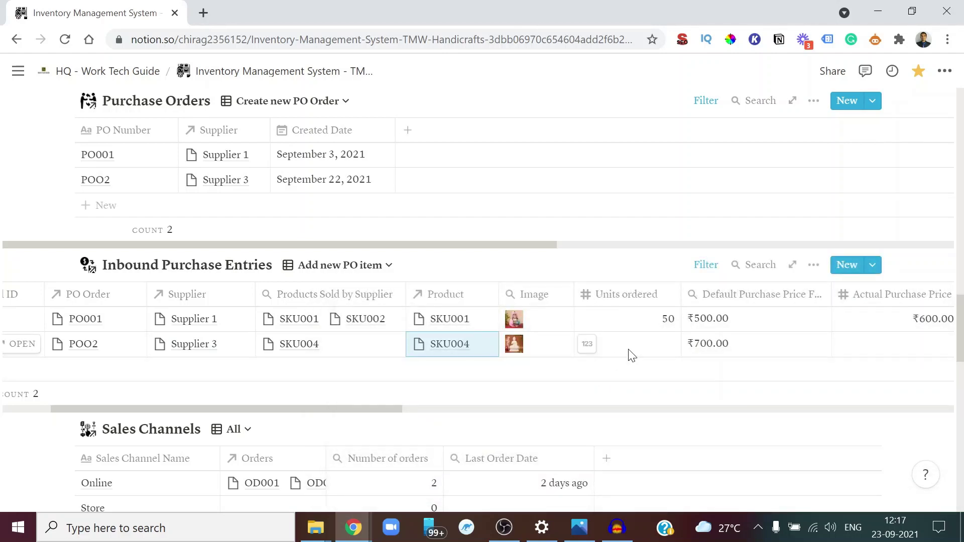
Enter 10 units ordered and a ₹700 actual purchase price for IOO2
click(632, 346)
text(10)
key(Return)
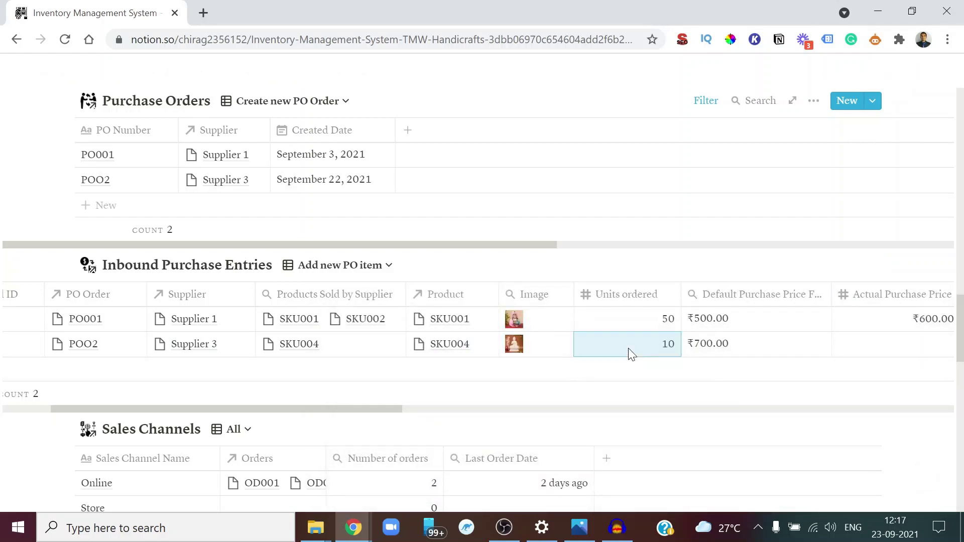
scroll(793, 385, right, 2)
scroll(793, 384, right, 1)
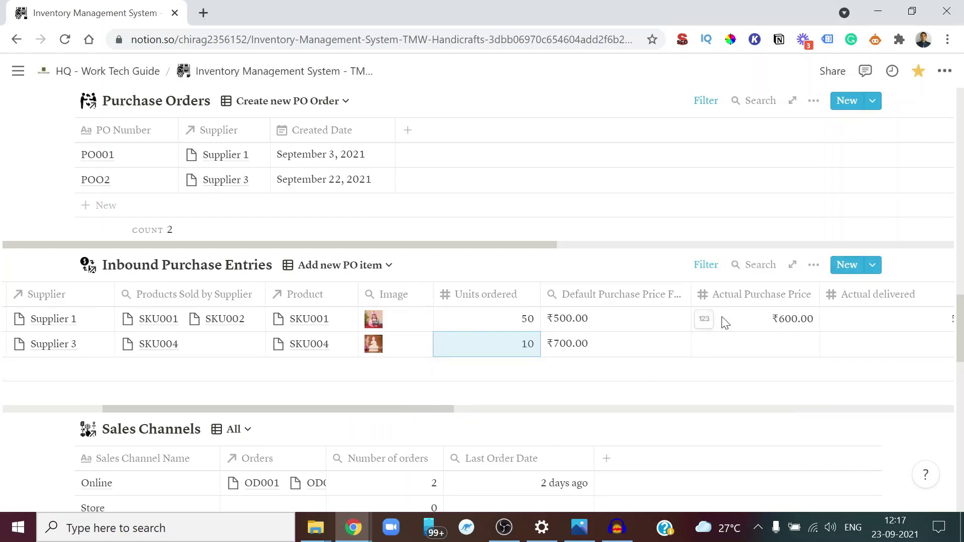
scroll(721, 320, right, 1)
drag(640, 299, 668, 308)
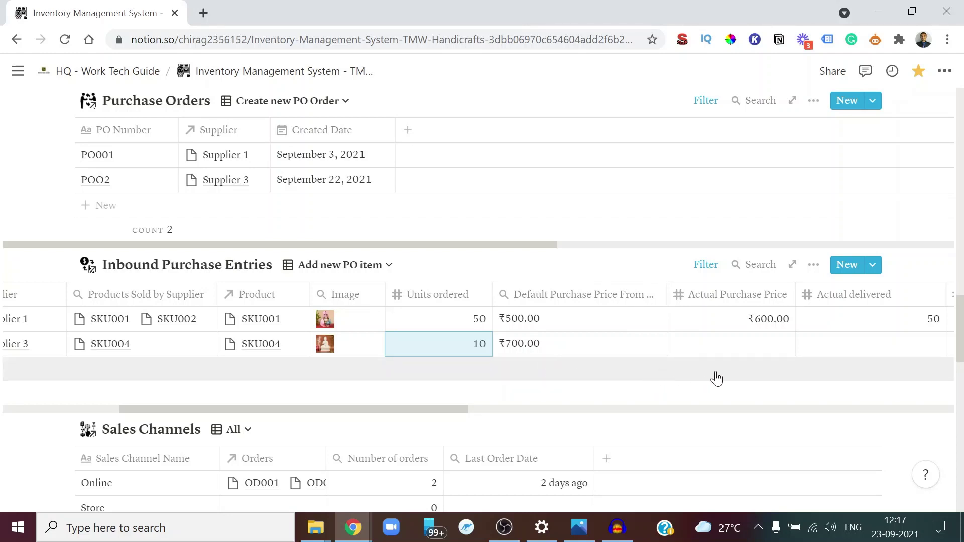
scroll(717, 379, right, 3)
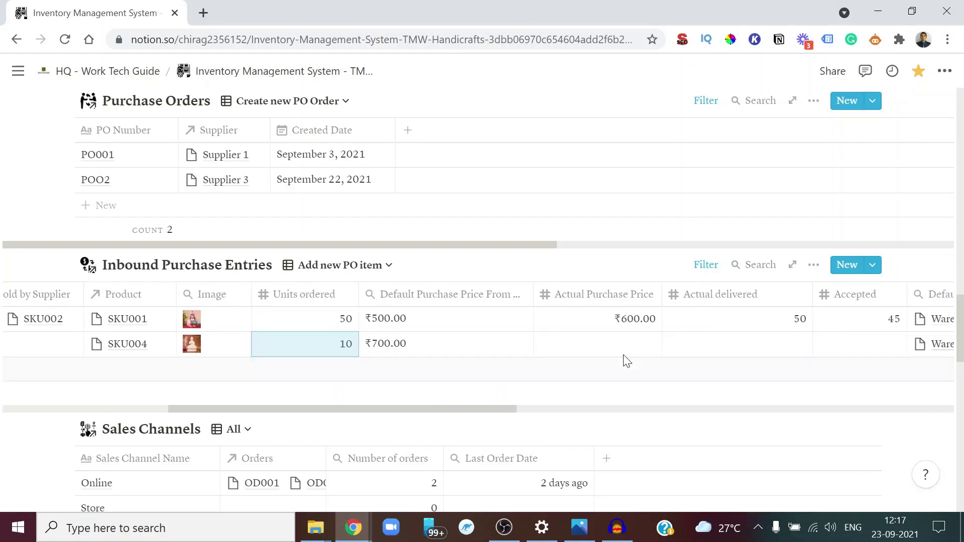
click(622, 352)
text(700)
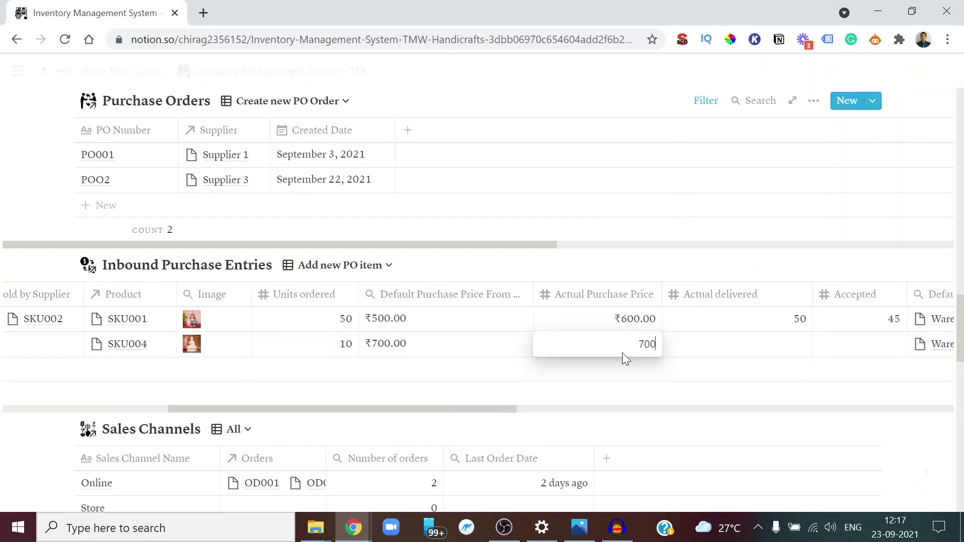
key(Return)
scroll(678, 377, right, 3)
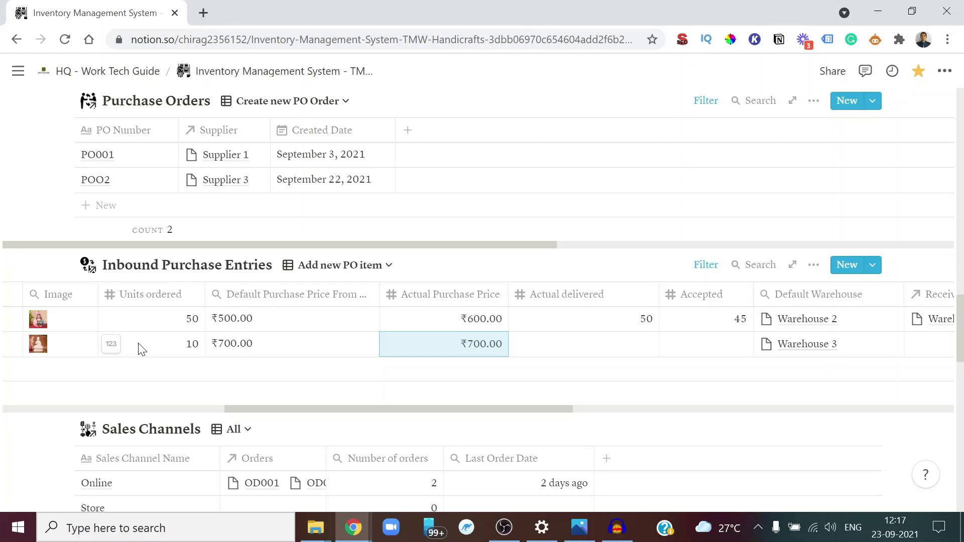
Record 10 units actually delivered and 10 units accepted for IOO2
click(593, 349)
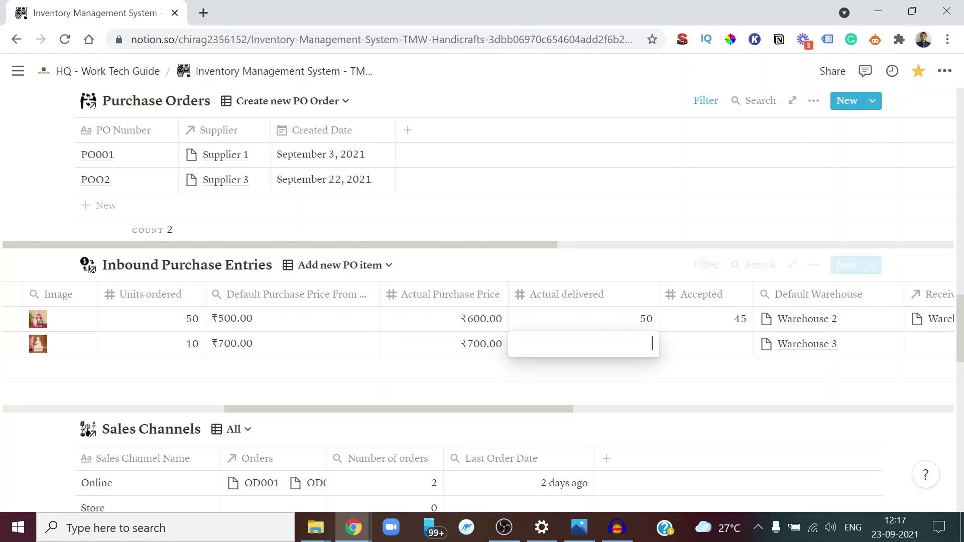
text(10)
key(Return)
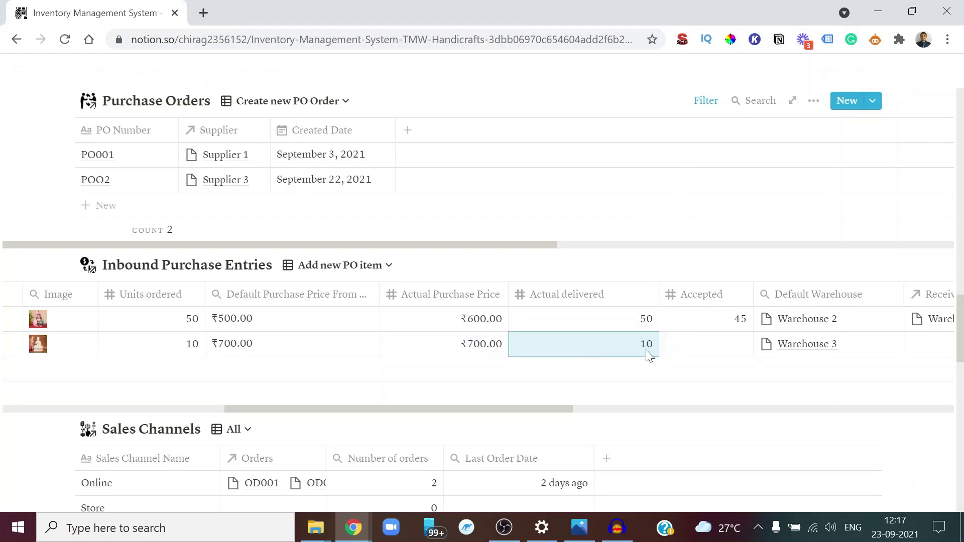
scroll(710, 370, right, 3)
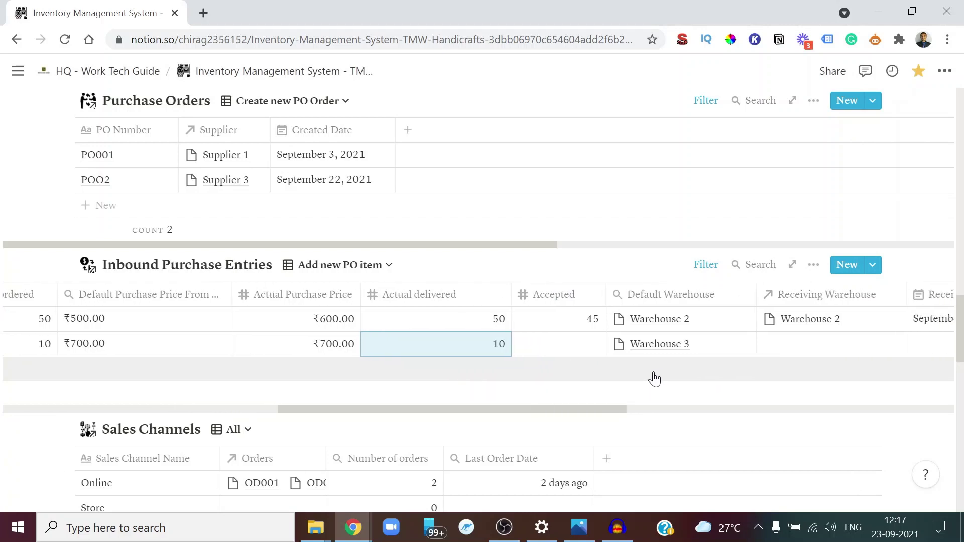
click(582, 352)
text(10)
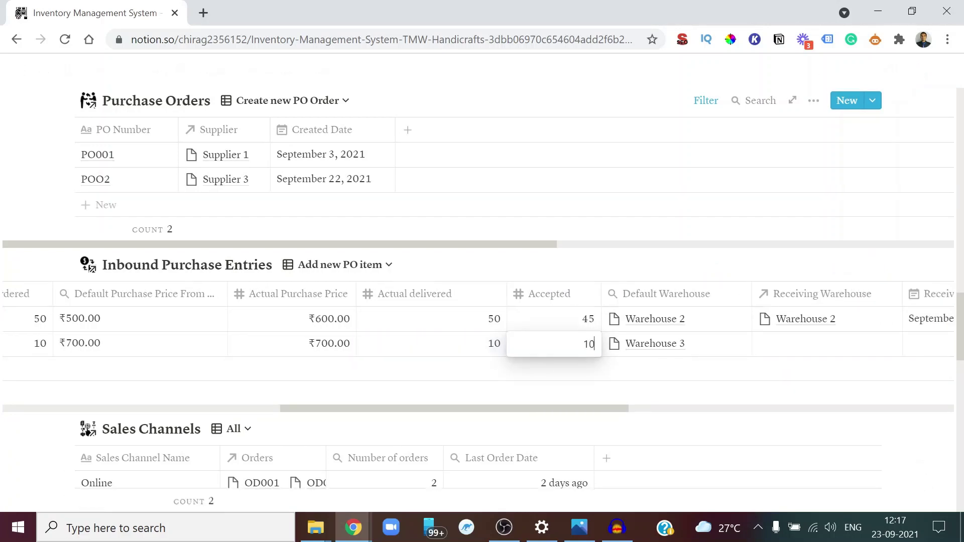
key(Return)
scroll(776, 377, right, 4)
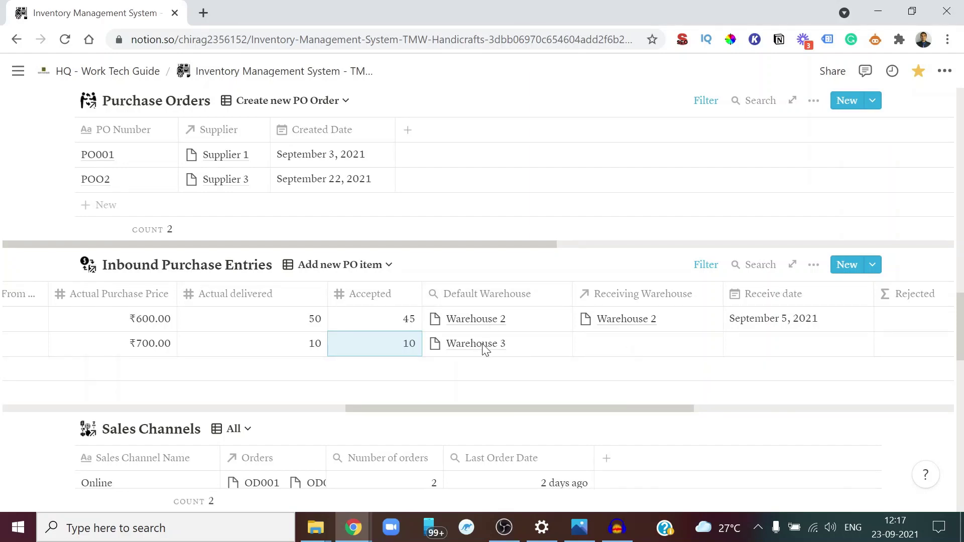
Set IOO2's receiving warehouse to Warehouse 3 and receive date to September 27, 2021
click(665, 339)
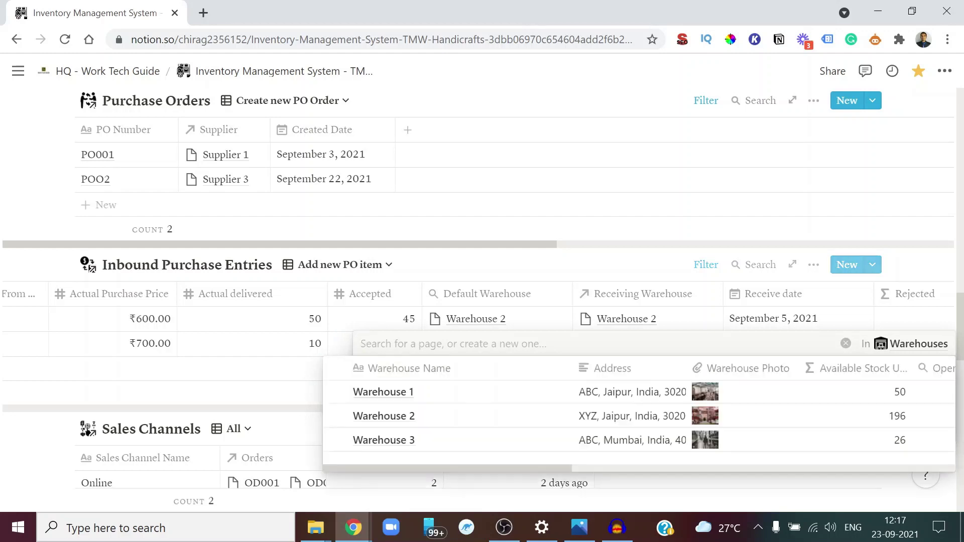
click(373, 442)
key(Escape)
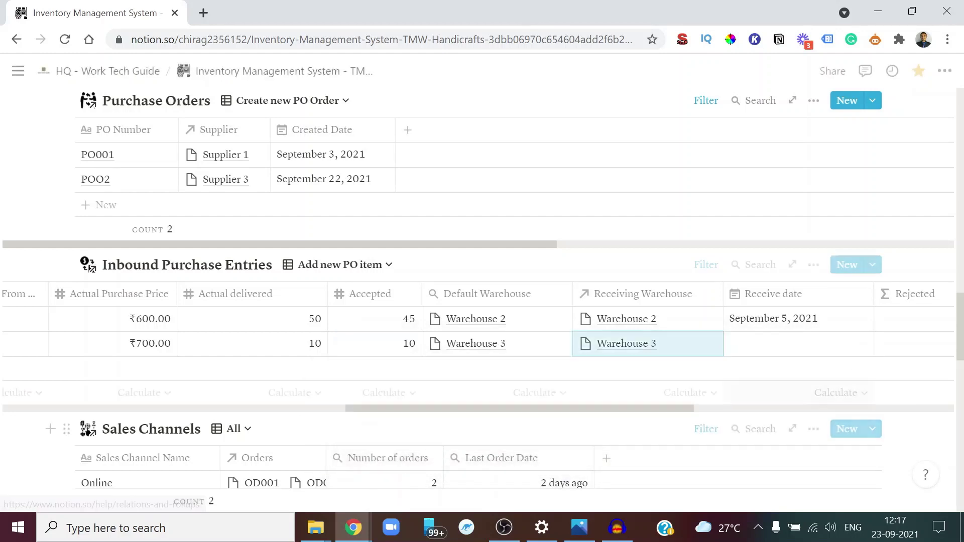
click(795, 351)
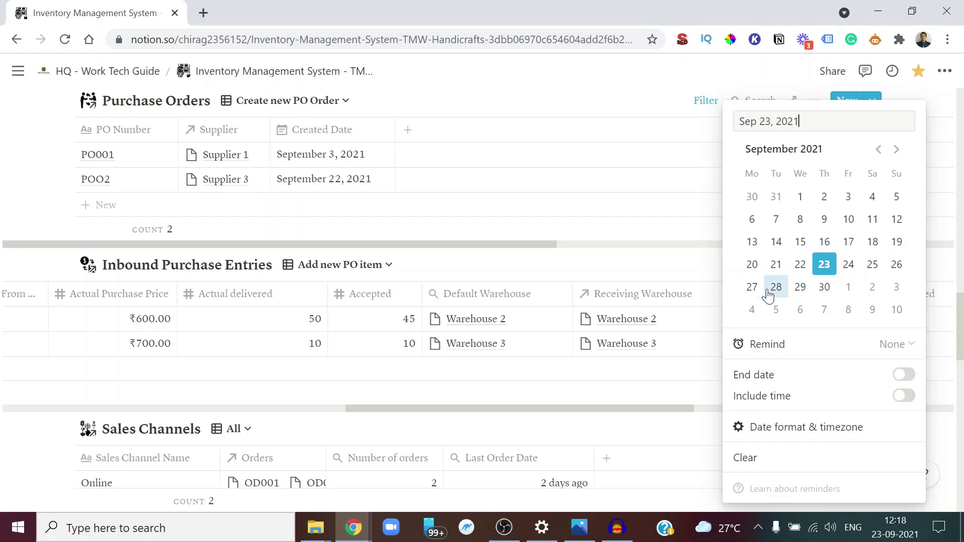
click(752, 287)
key(Escape)
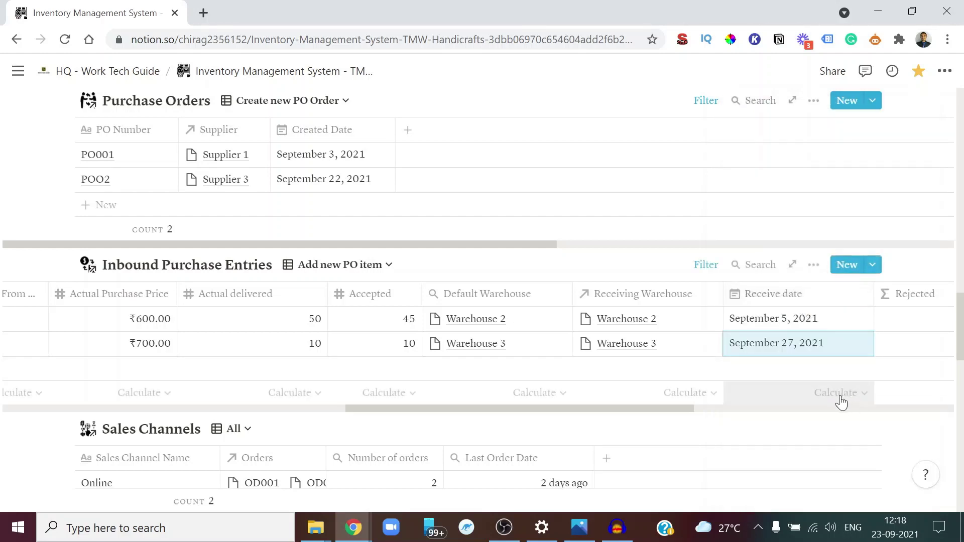
scroll(839, 400, right, 5)
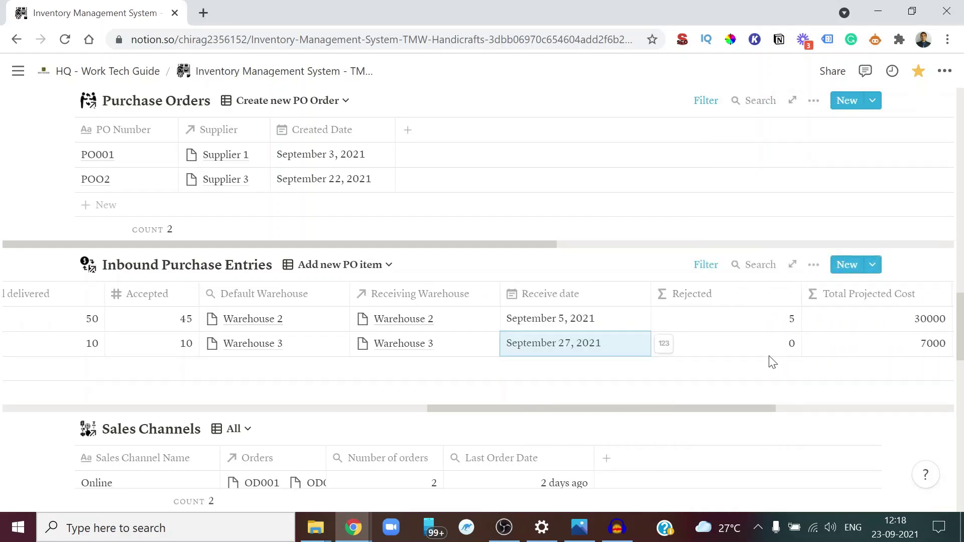
scroll(854, 365, right, 3)
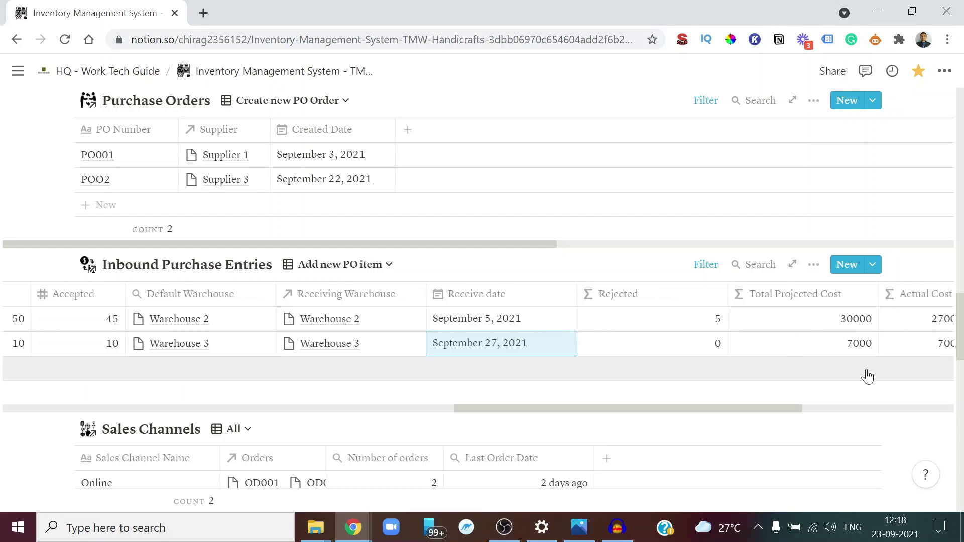
scroll(795, 373, right, 5)
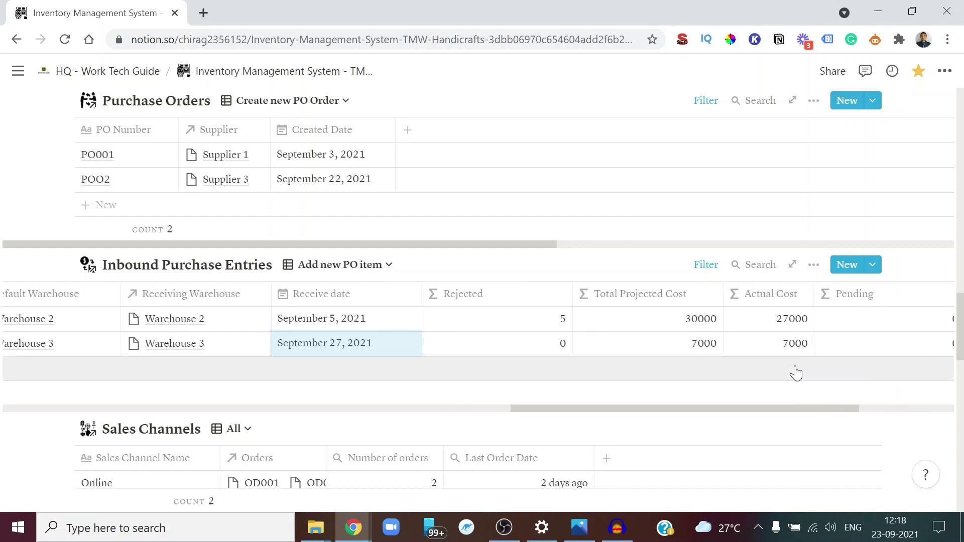
scroll(689, 392, right, 3)
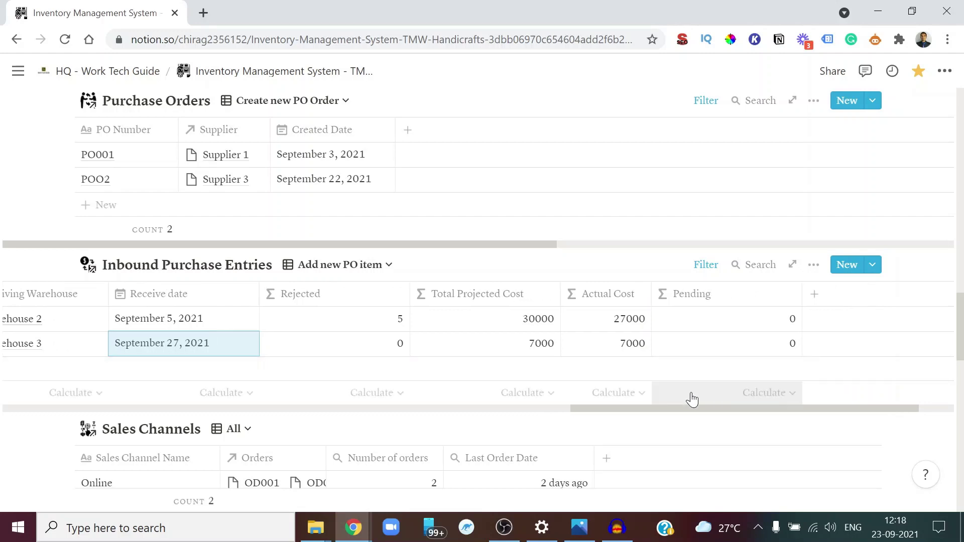
scroll(691, 373, left, 5)
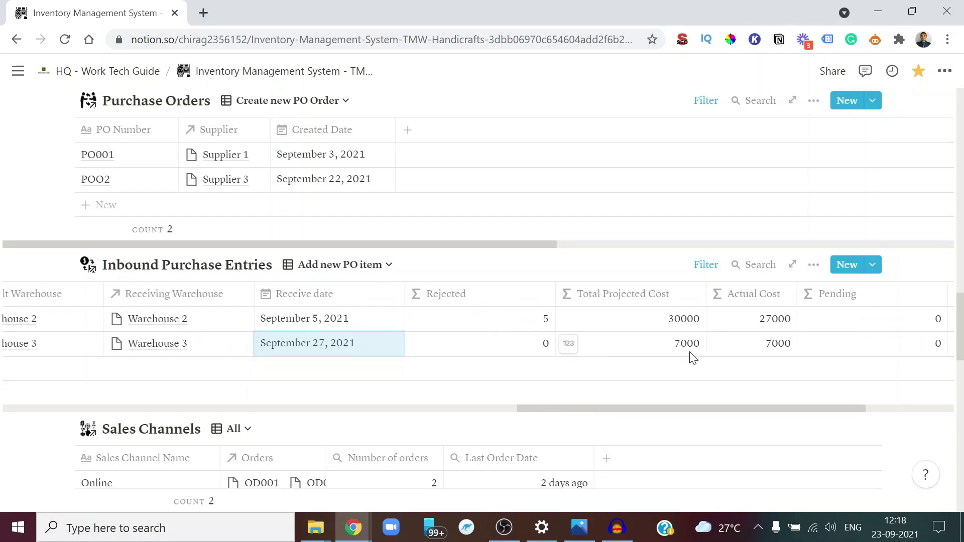
scroll(638, 380, left, 3)
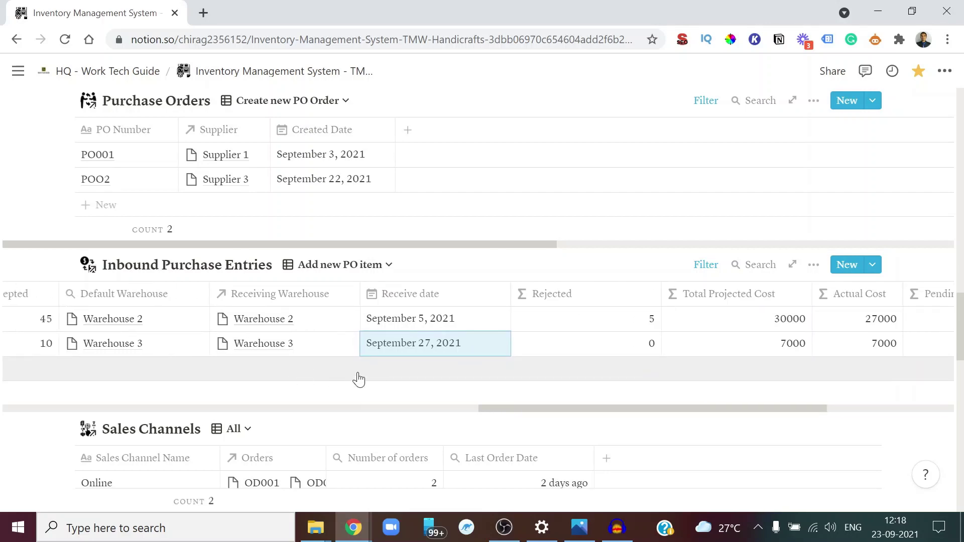
scroll(359, 380, up, 15)
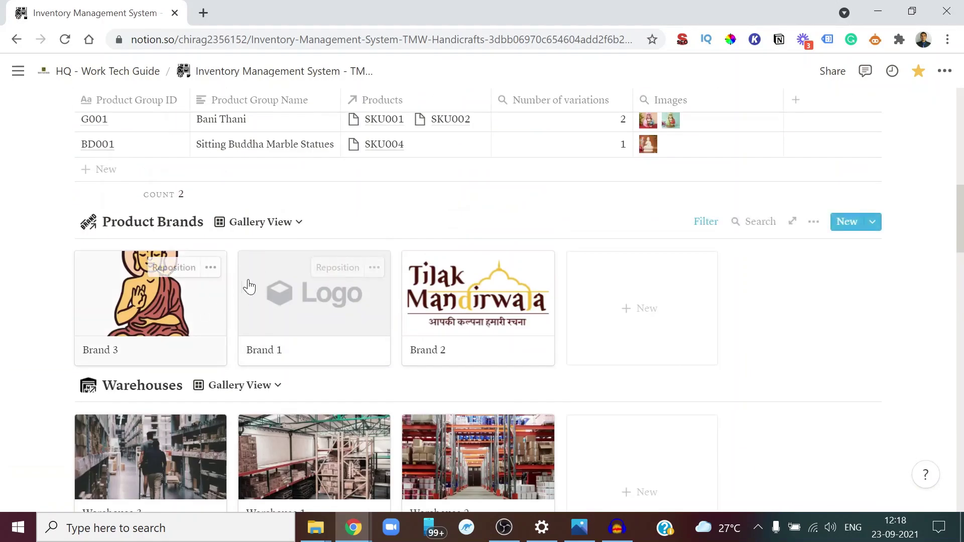
Switch the Products (SKUs) view from 'Low stock products' to Gallery View
scroll(286, 223, up, 5)
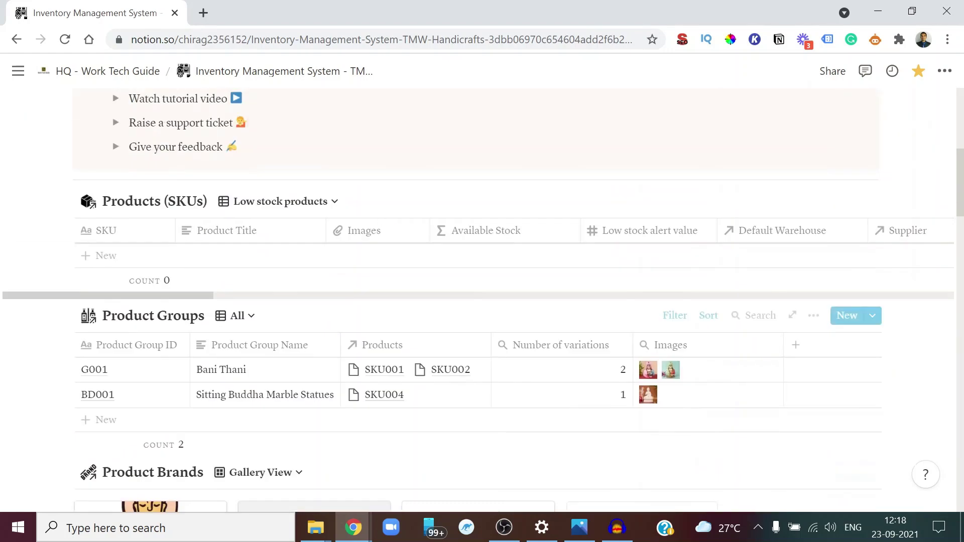
scroll(296, 253, up, 1)
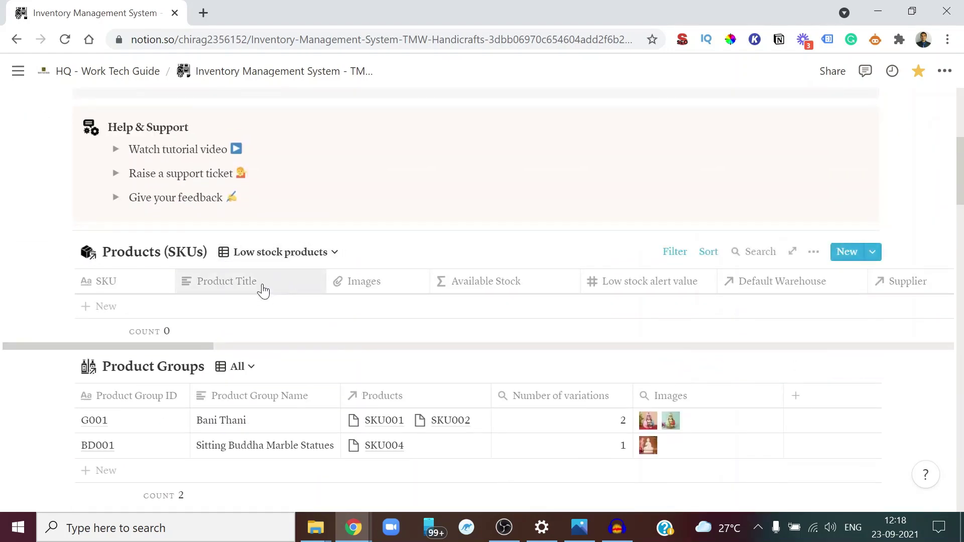
click(249, 253)
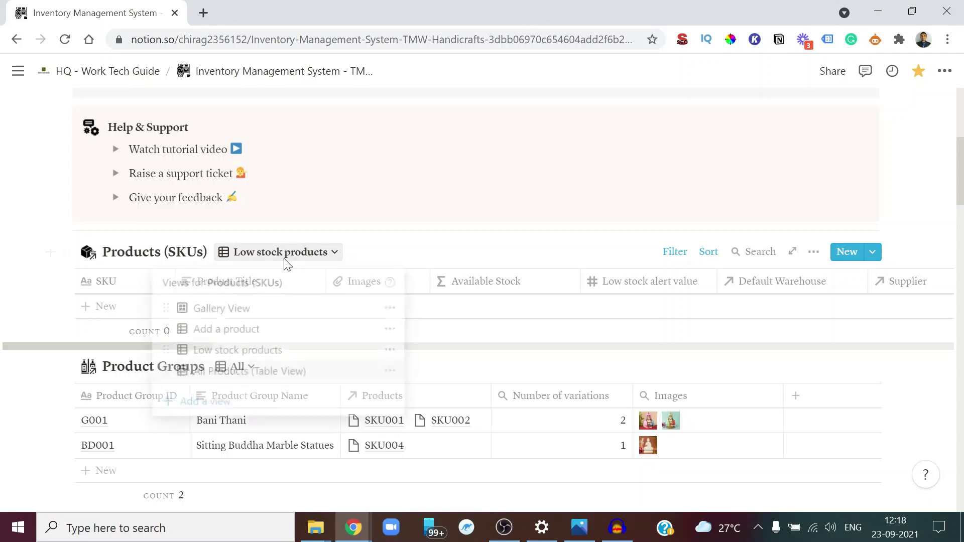
click(247, 311)
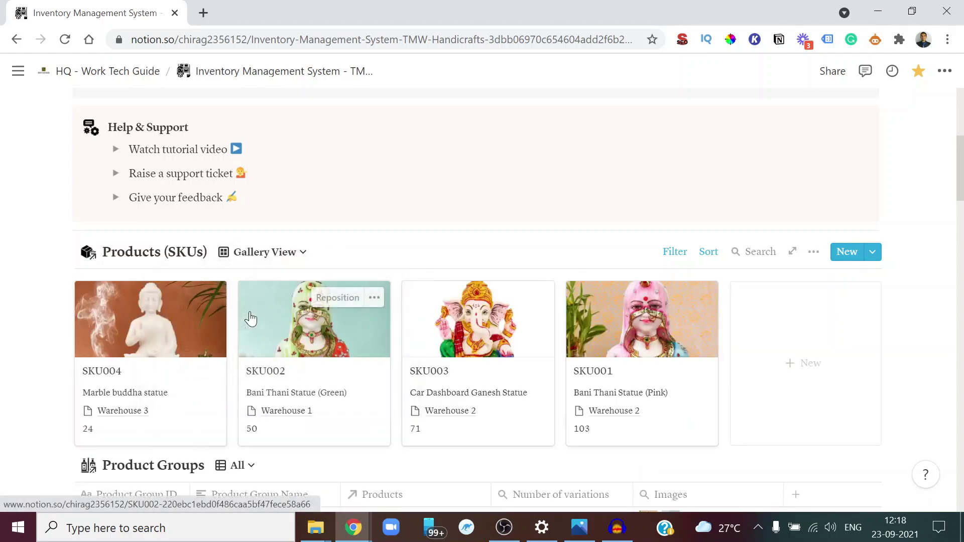
scroll(236, 341, down, 3)
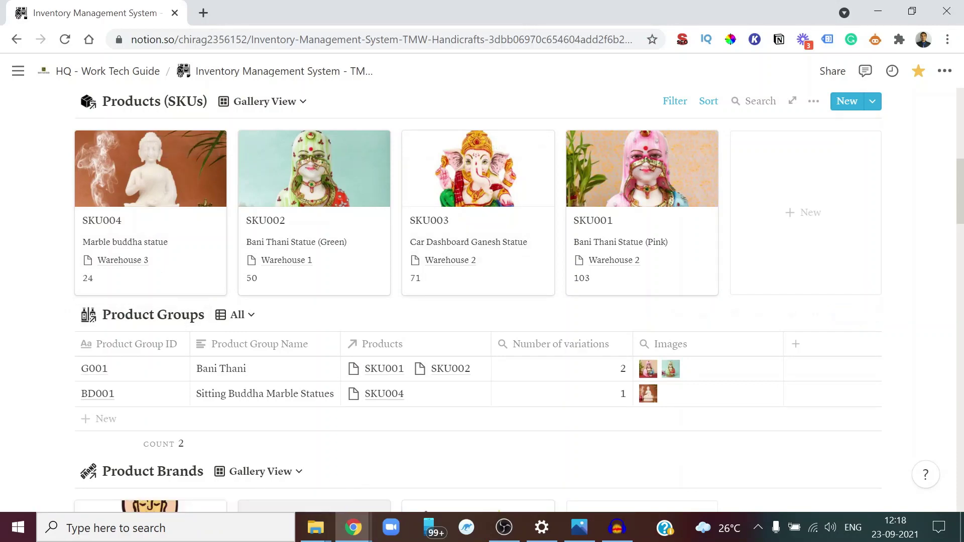
scroll(618, 305, up, 3)
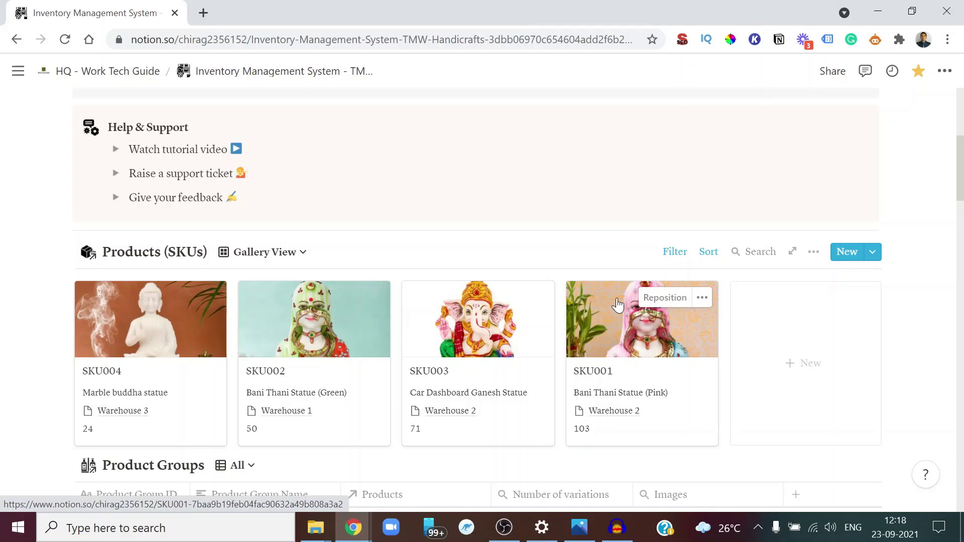
scroll(618, 304, down, 3)
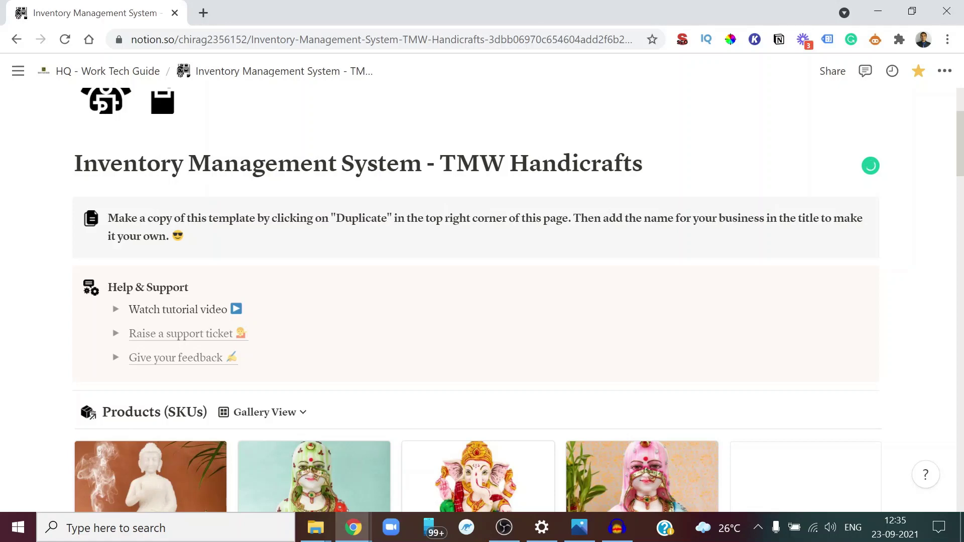
scroll(482, 301, down, 4)
scroll(482, 302, up, 7)
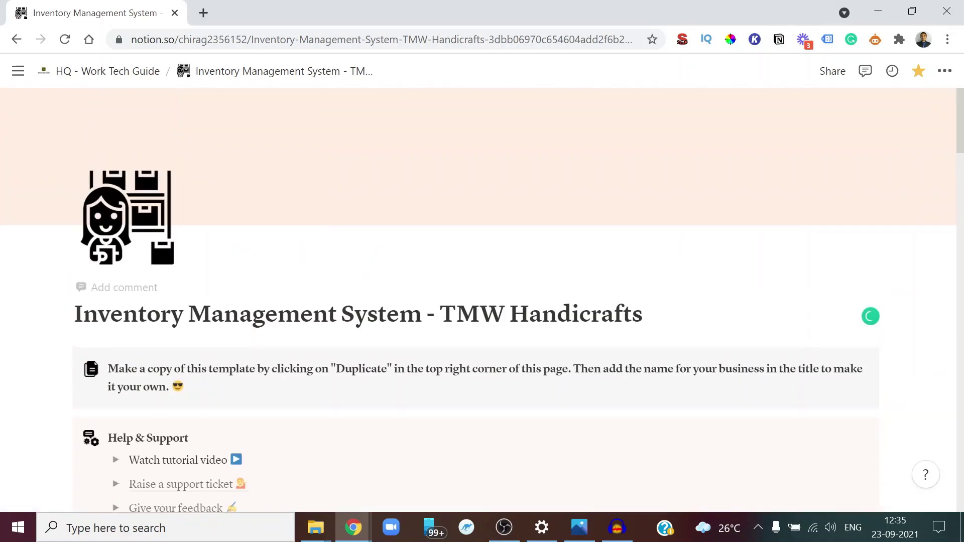
scroll(483, 302, down, 4)
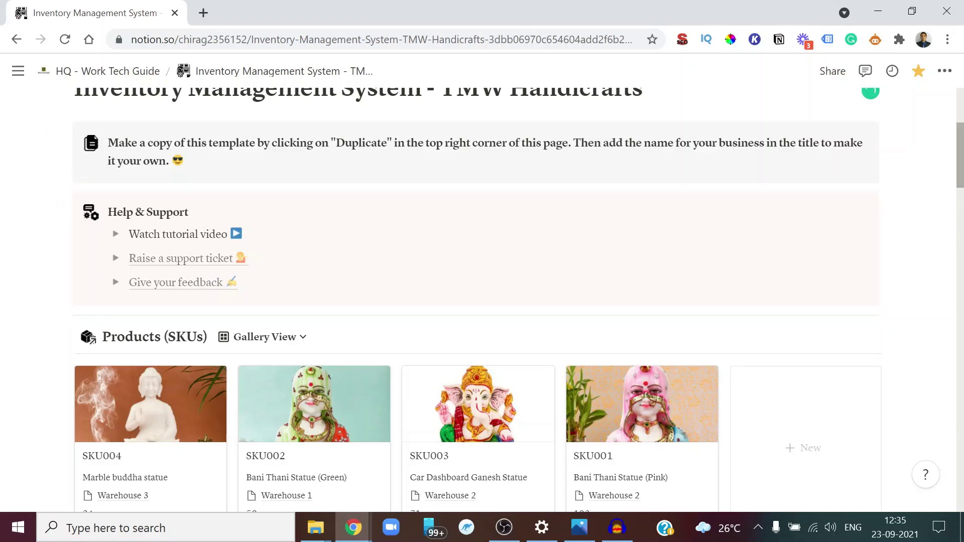
scroll(482, 302, down, 20)
scroll(614, 209, down, 2)
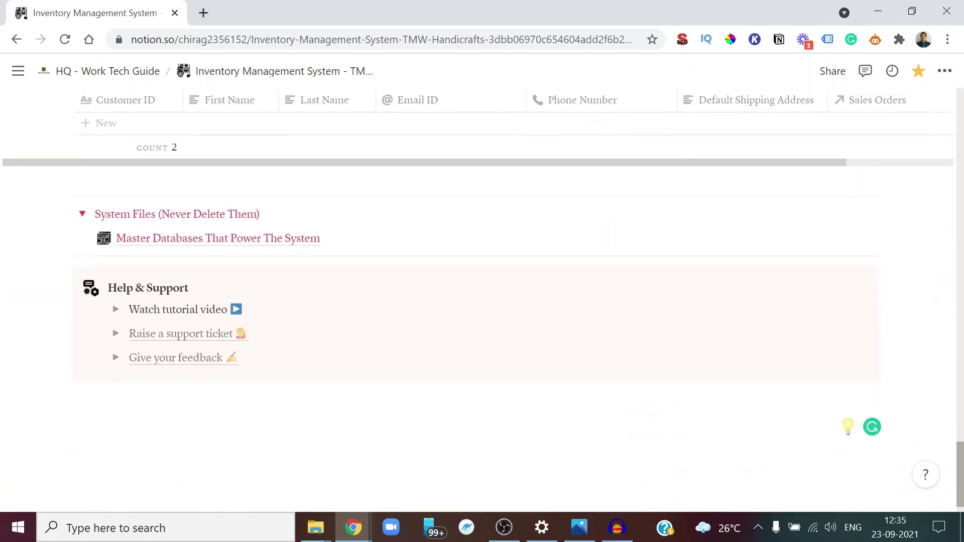
scroll(614, 209, up, 20)
scroll(613, 209, down, 4)
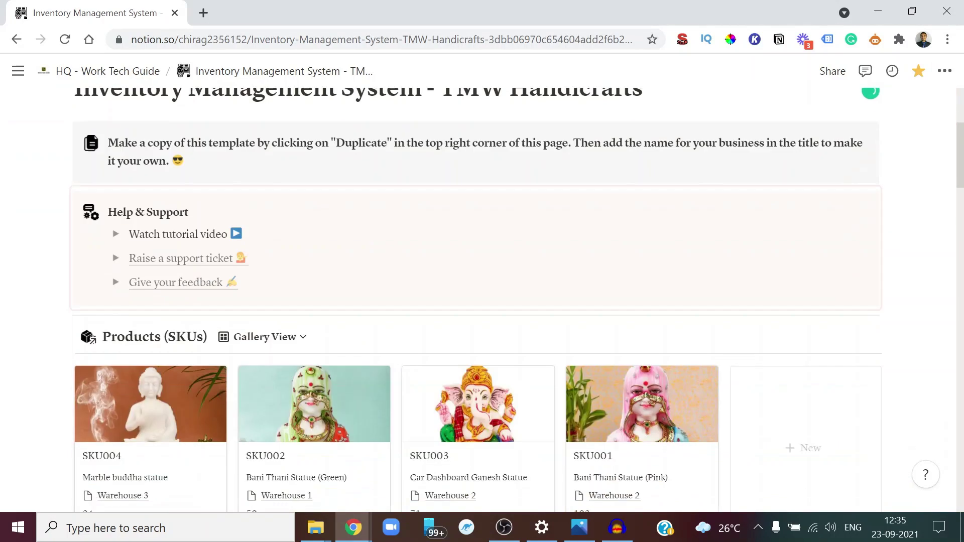
Open the 'Raise a support ticket' link and scroll through the Tally form to Submit Ticket
click(206, 261)
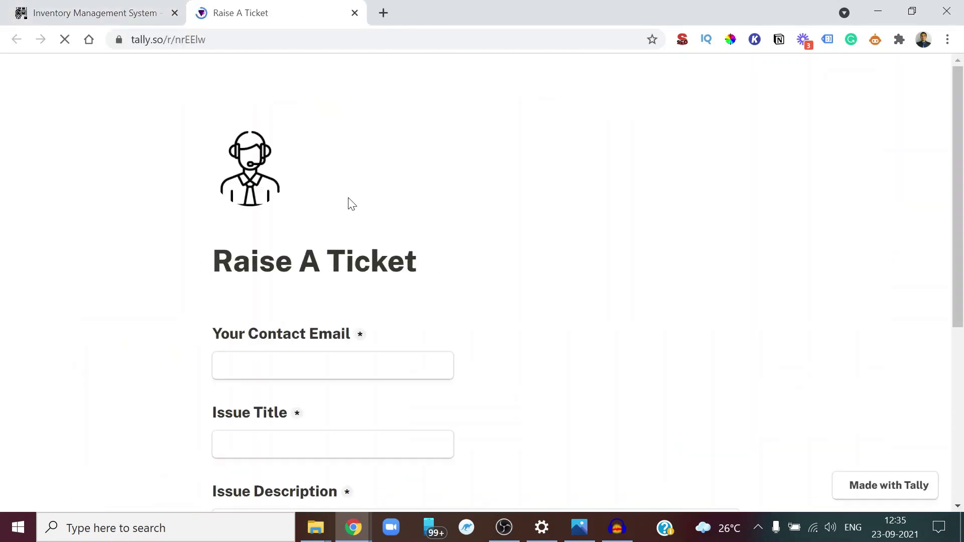
scroll(349, 205, down, 3)
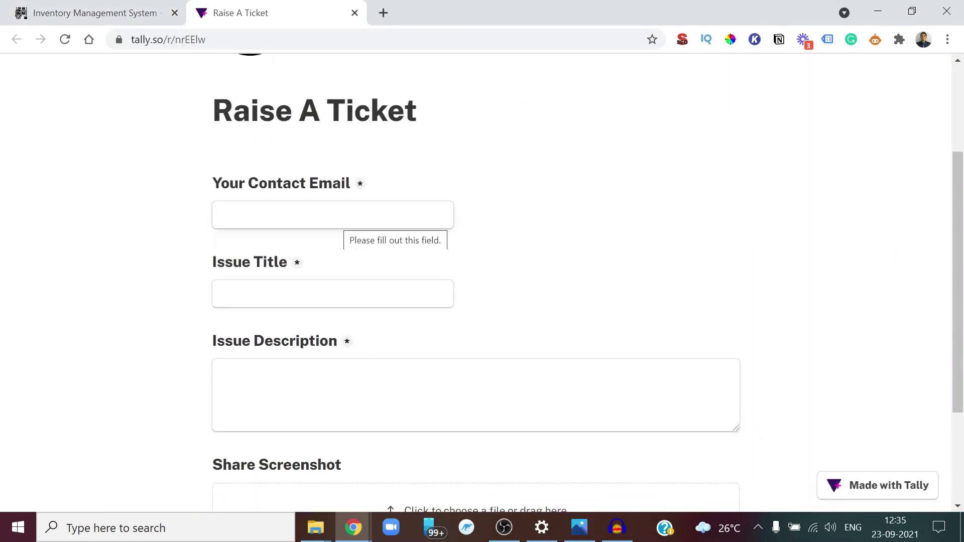
scroll(318, 282, down, 1)
scroll(322, 221, down, 3)
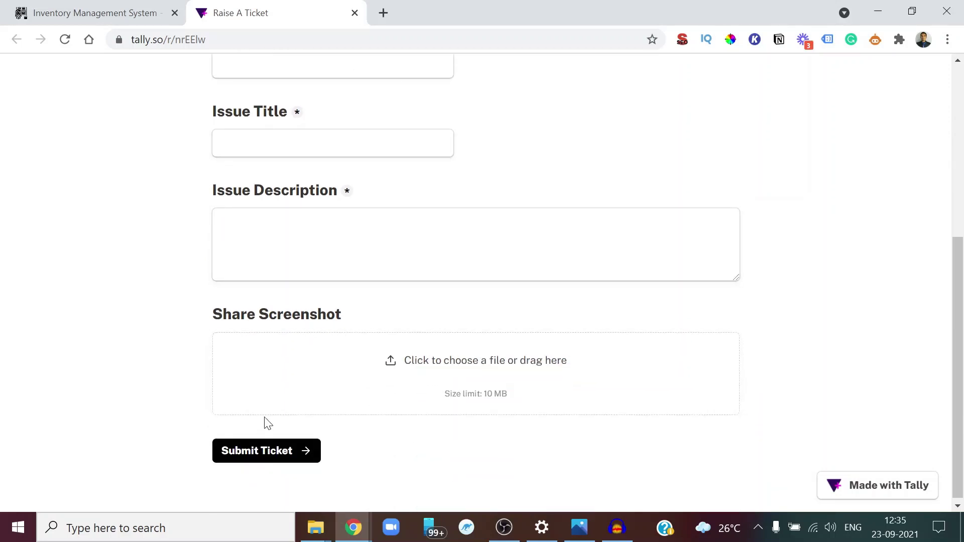
Open the feedback form from the inventory page, try a four-star rating, then return to Notion
click(125, 6)
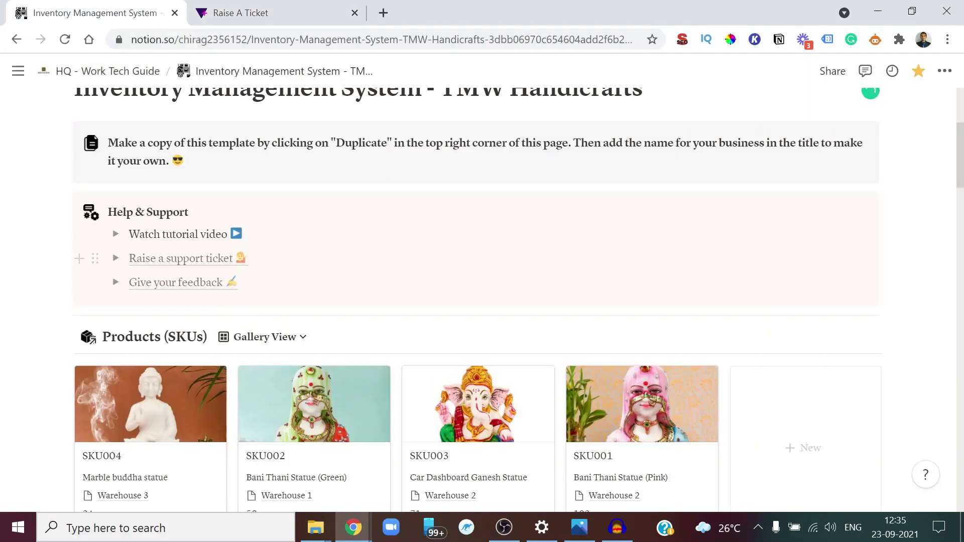
click(204, 285)
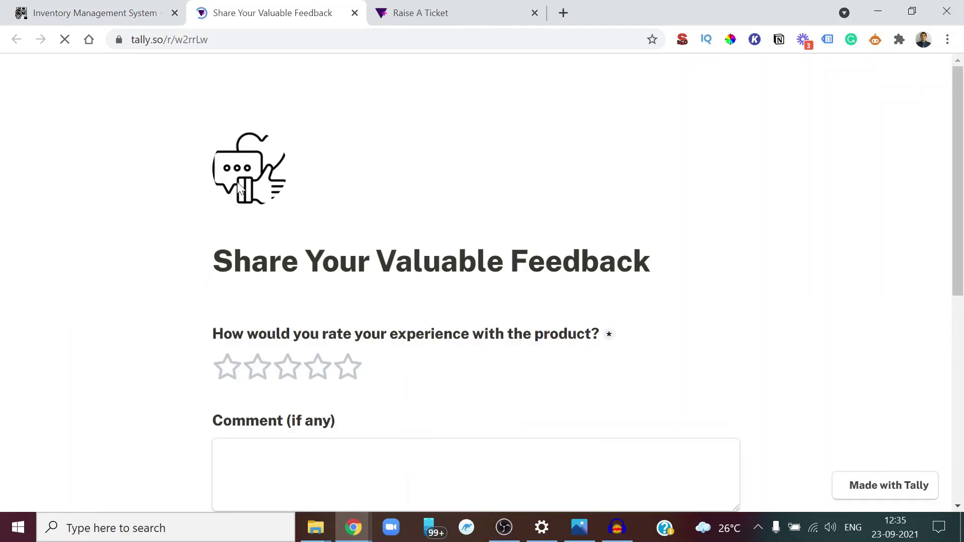
scroll(332, 301, down, 1)
click(332, 312)
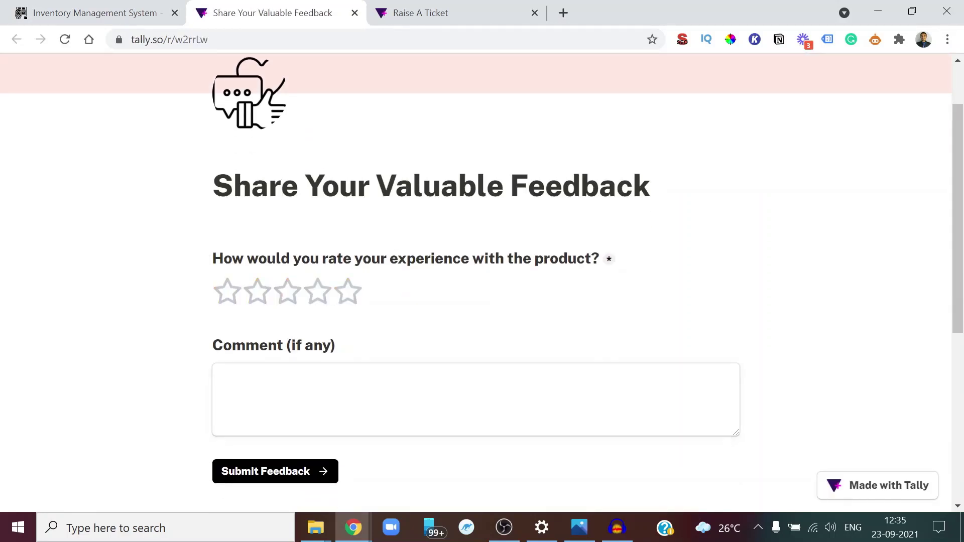
key(ctrl+1)
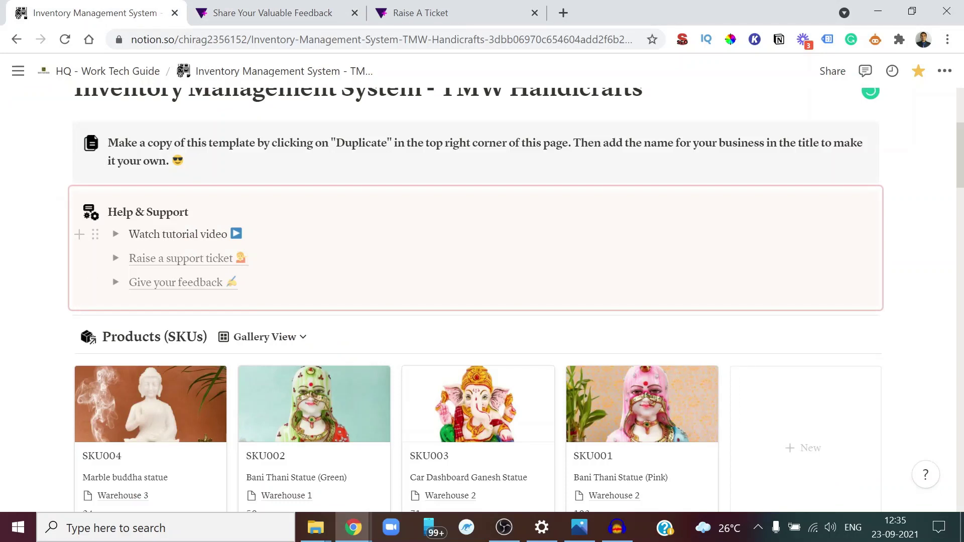